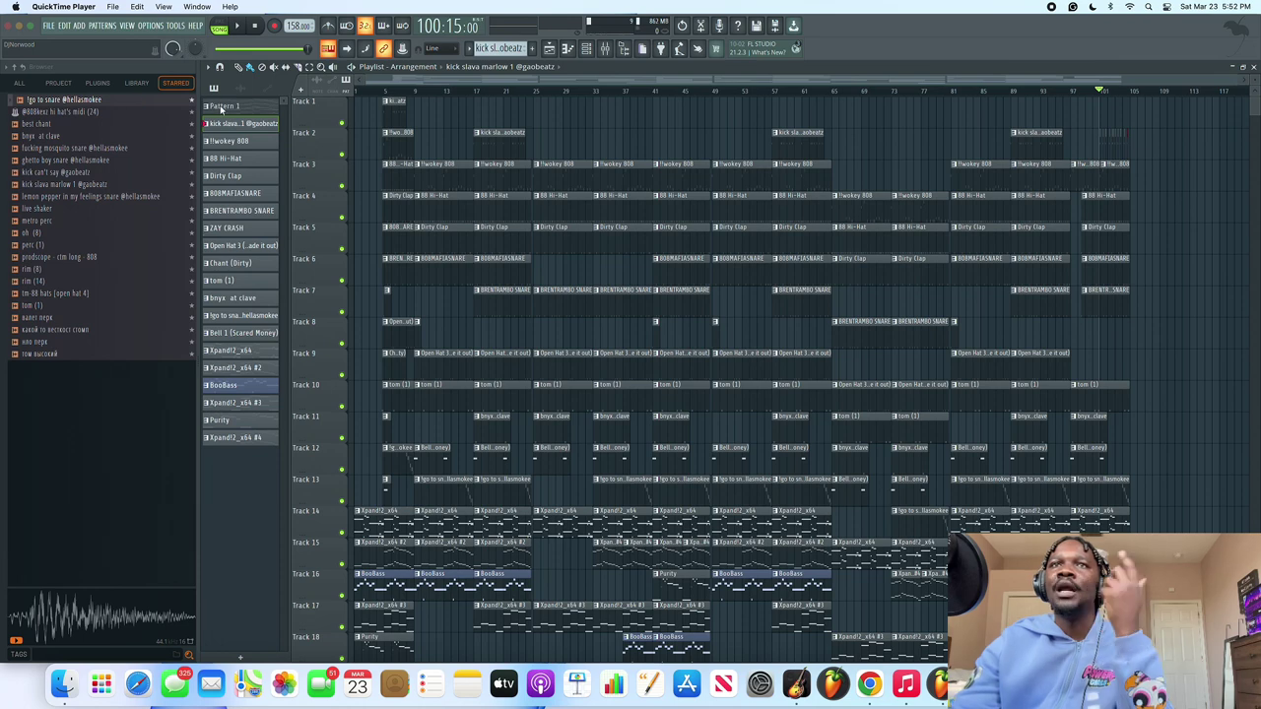
Select Pattern 1, switch playback to pattern mode and show the channel rack.
left_click(222, 106)
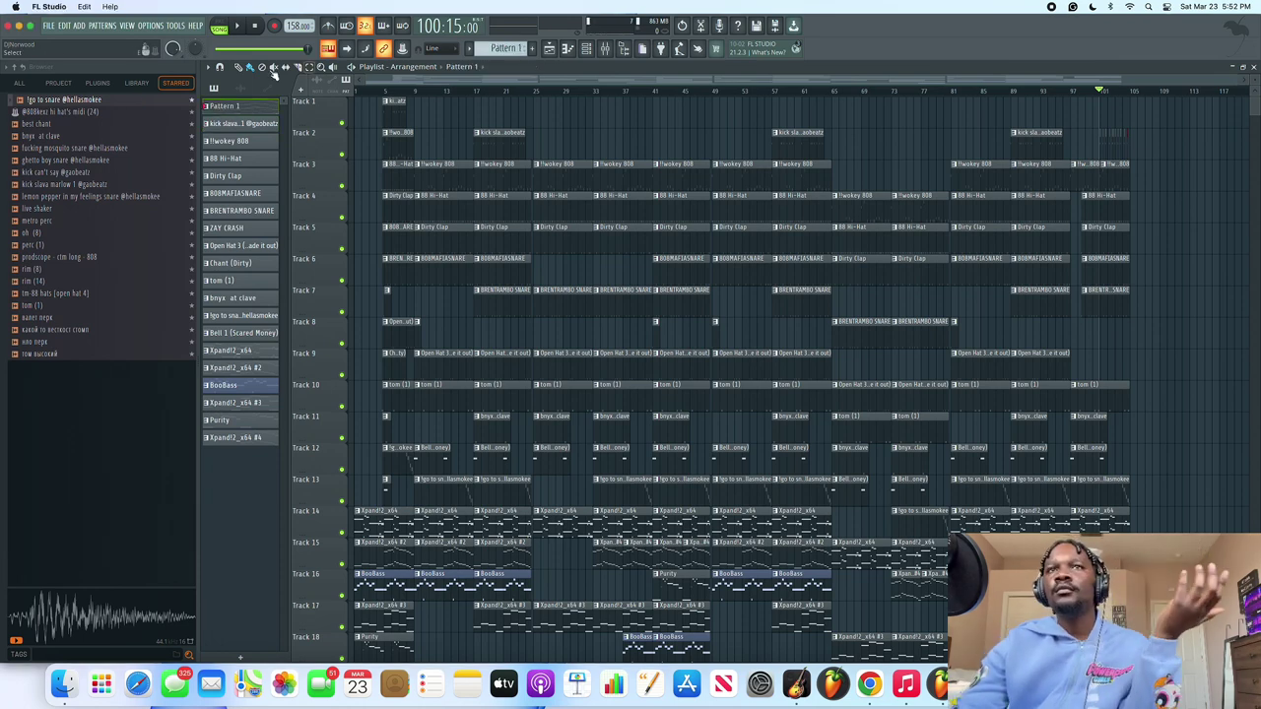
left_click(220, 28)
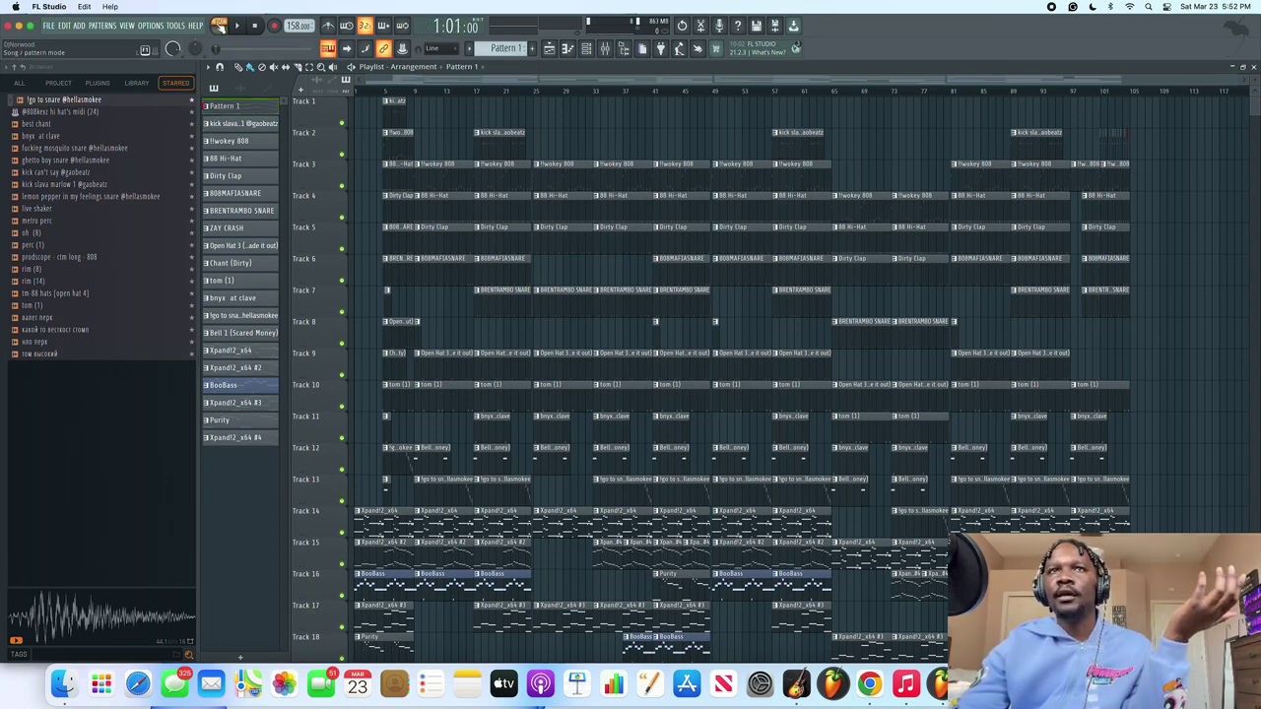
left_click(600, 51)
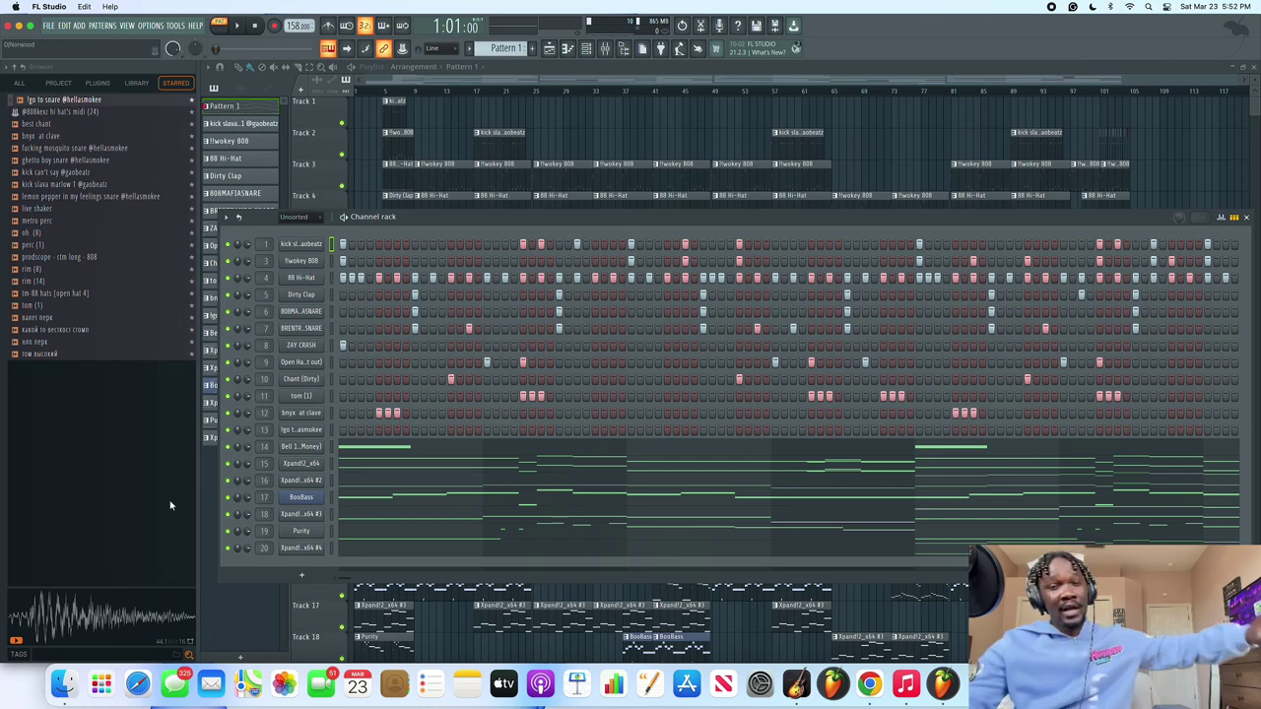
Solo the Xpand!2_x64 channel and view the preset loaded in its plugin window.
right_click(229, 464)
left_click(237, 469)
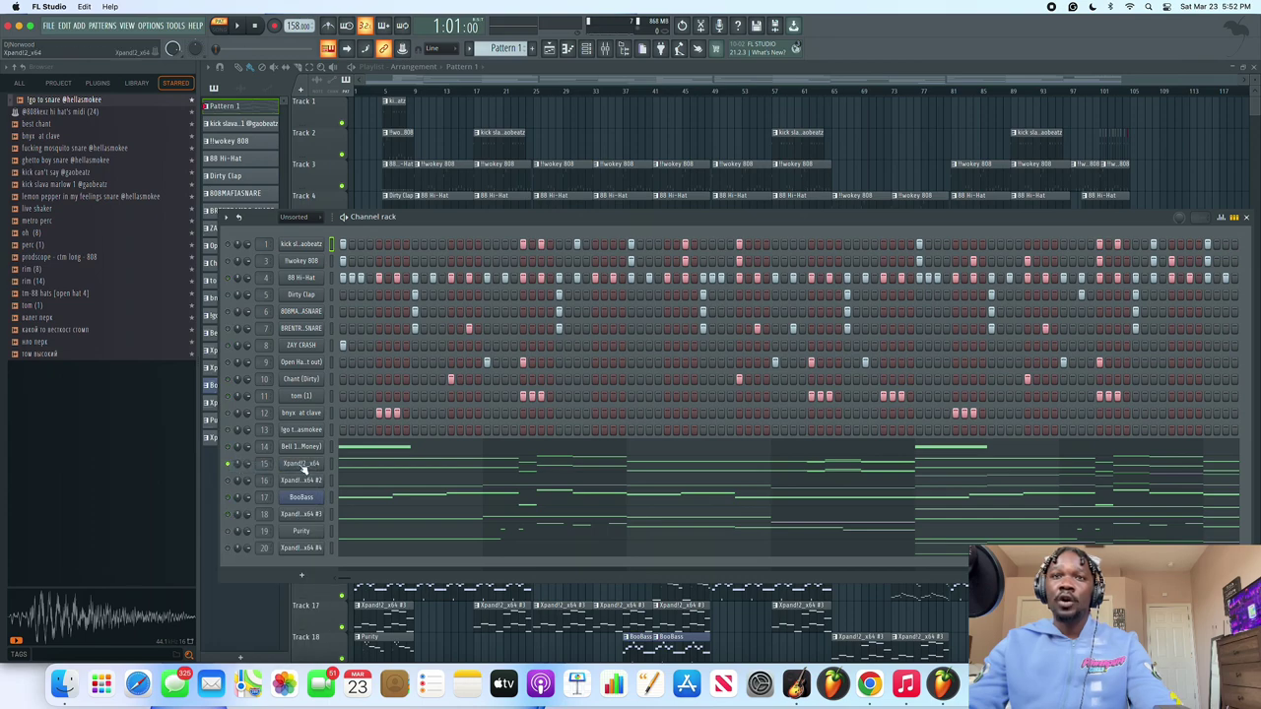
left_click(302, 465)
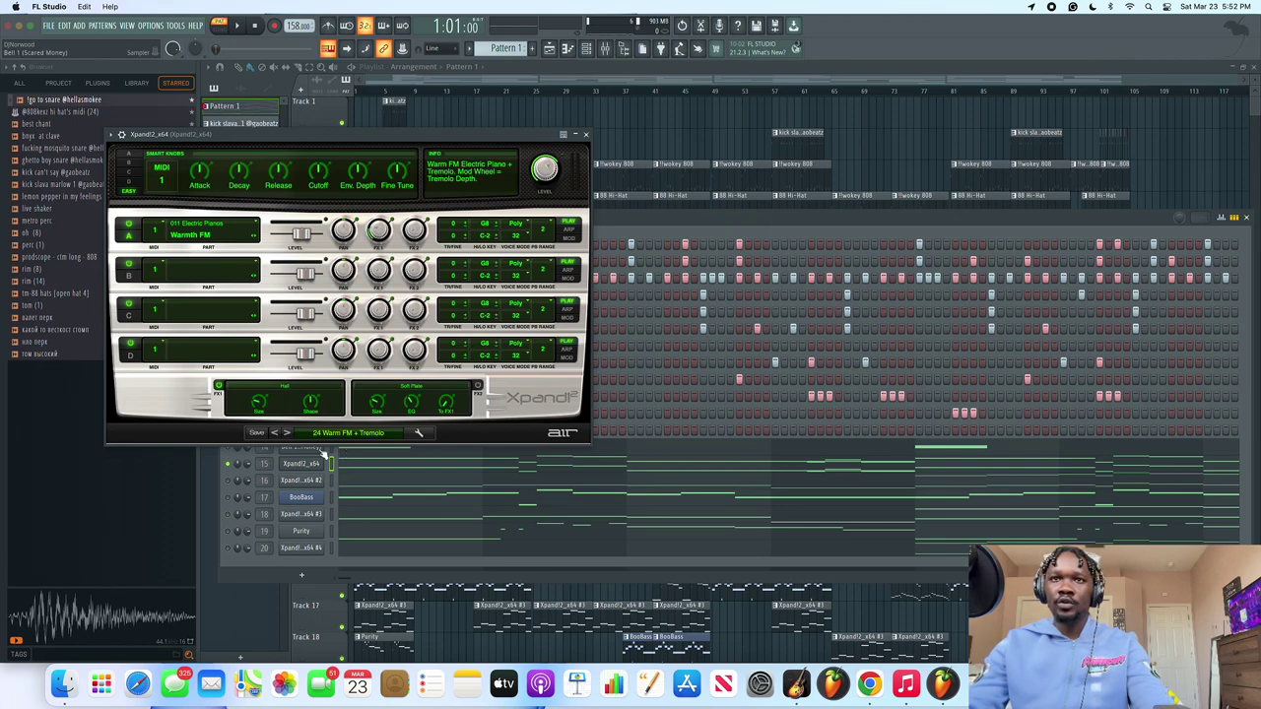
left_click(586, 135)
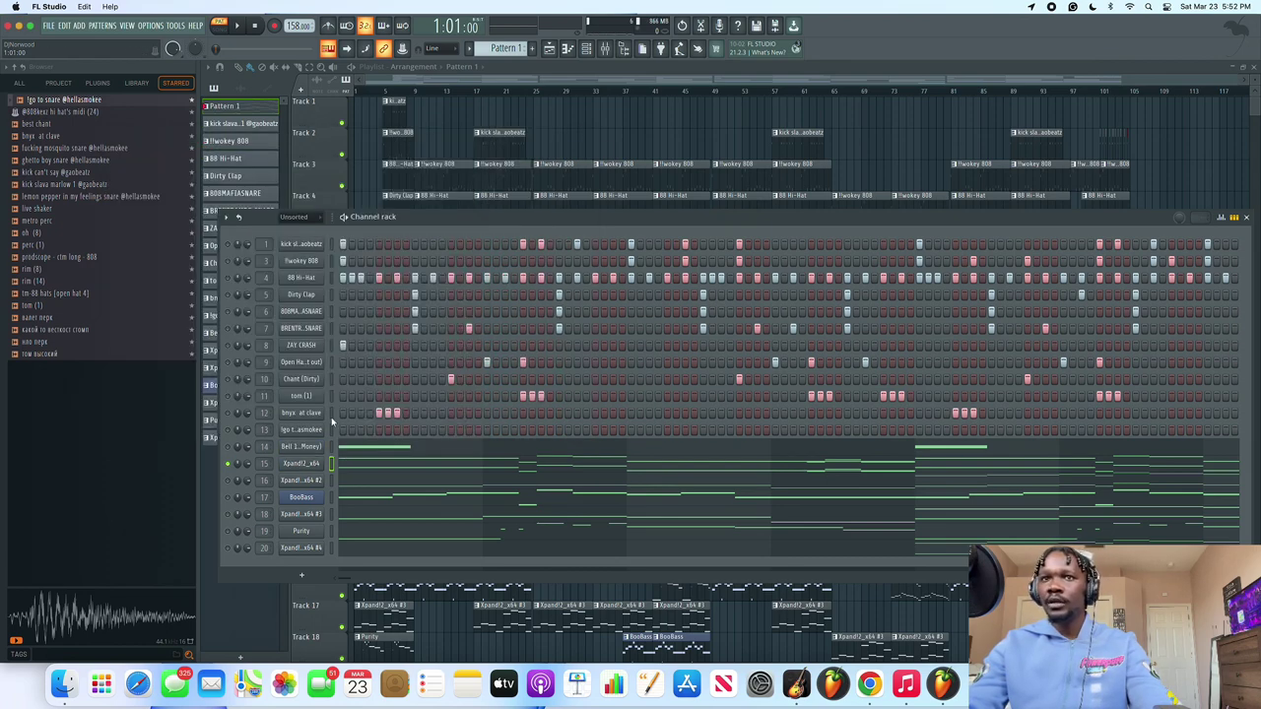
Open the Xpand!2_x64 channel's piano roll and examine its melody notes across both octaves.
left_click(344, 470)
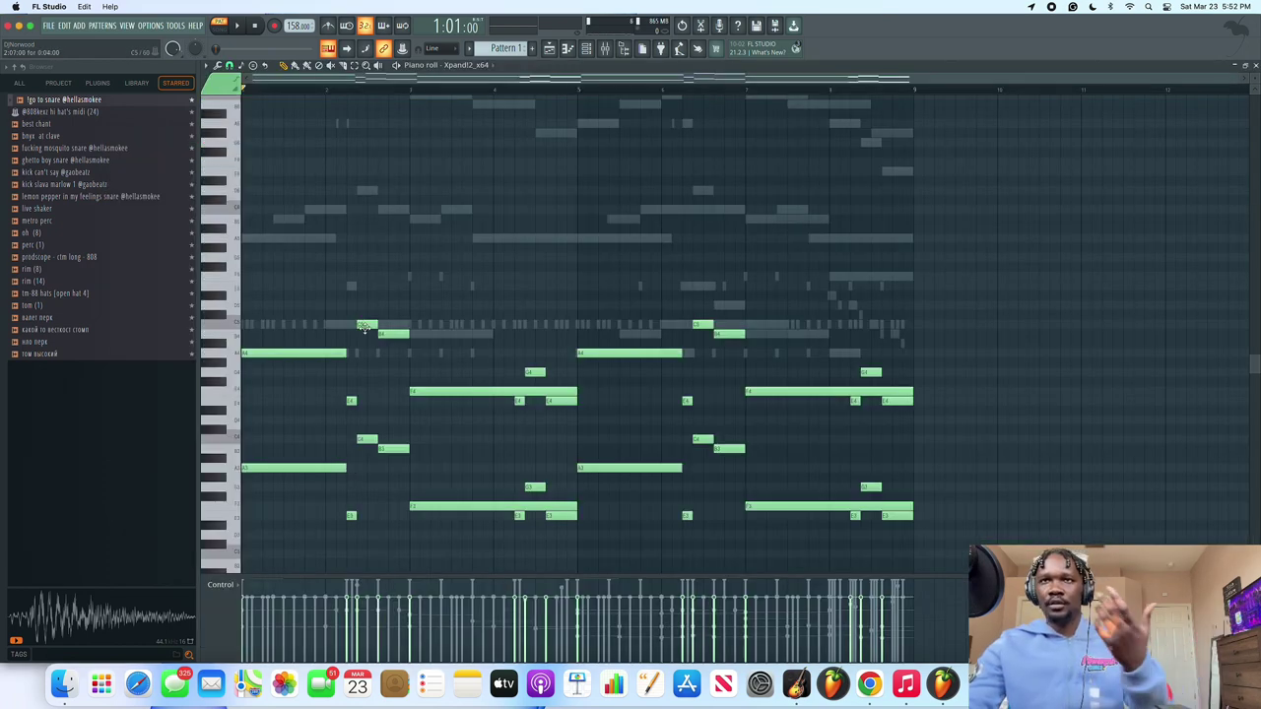
scroll(366, 332, "down", 4)
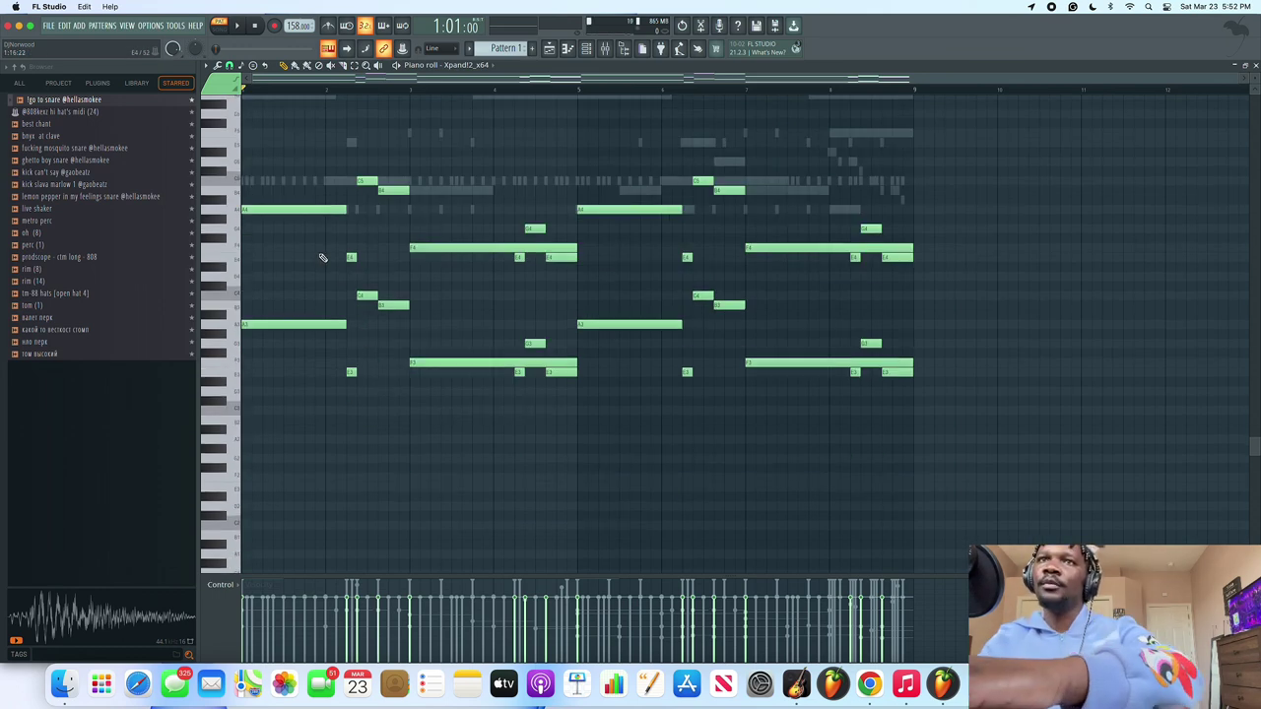
scroll(322, 258, "up", 3)
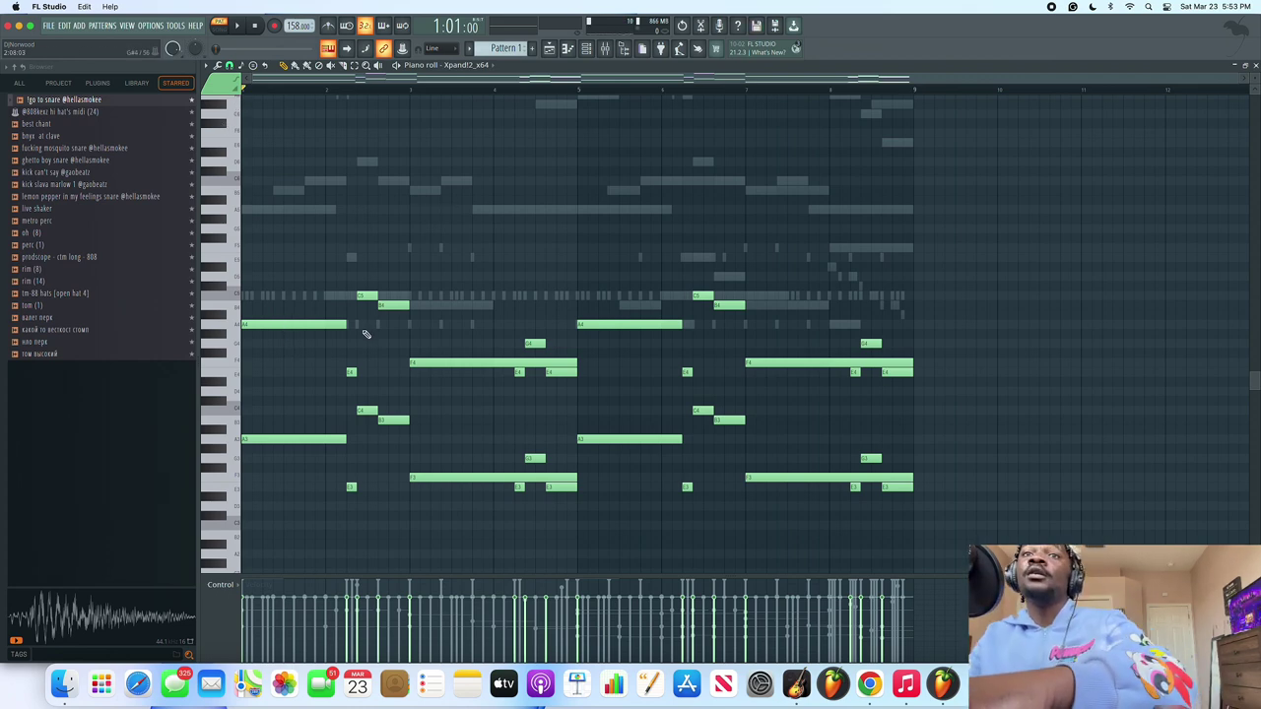
left_click(320, 323)
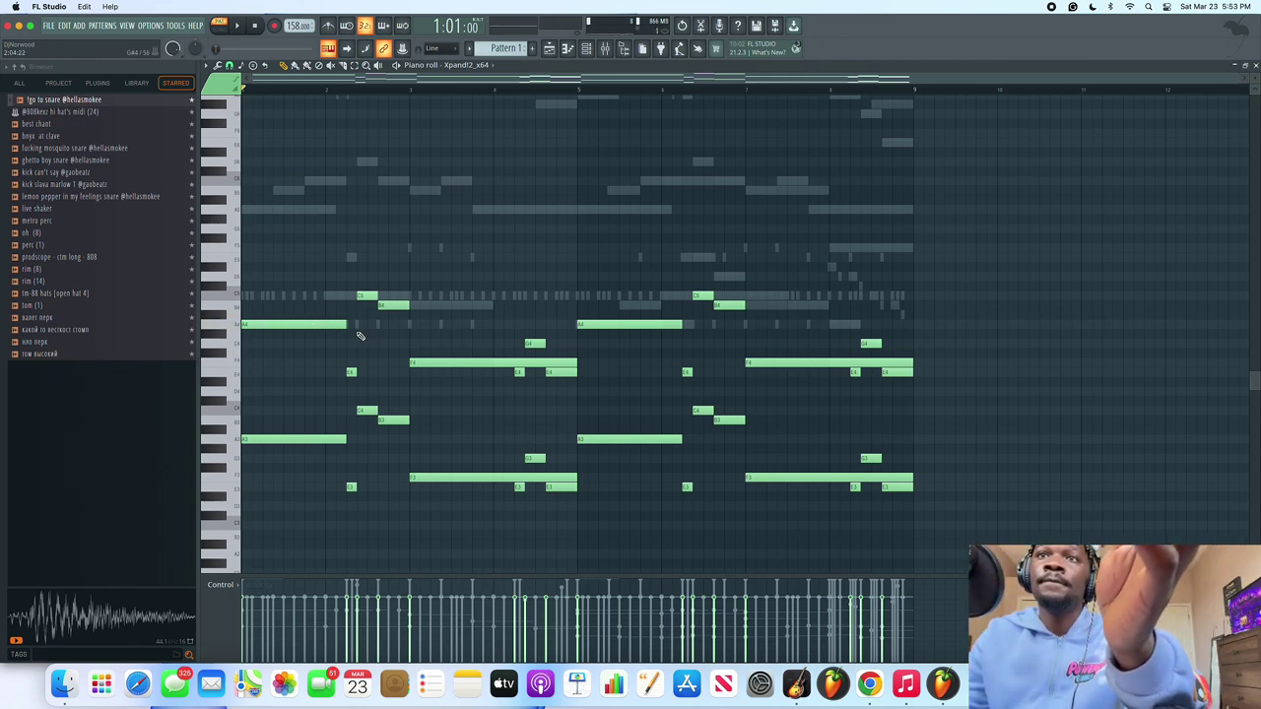
left_click(422, 361)
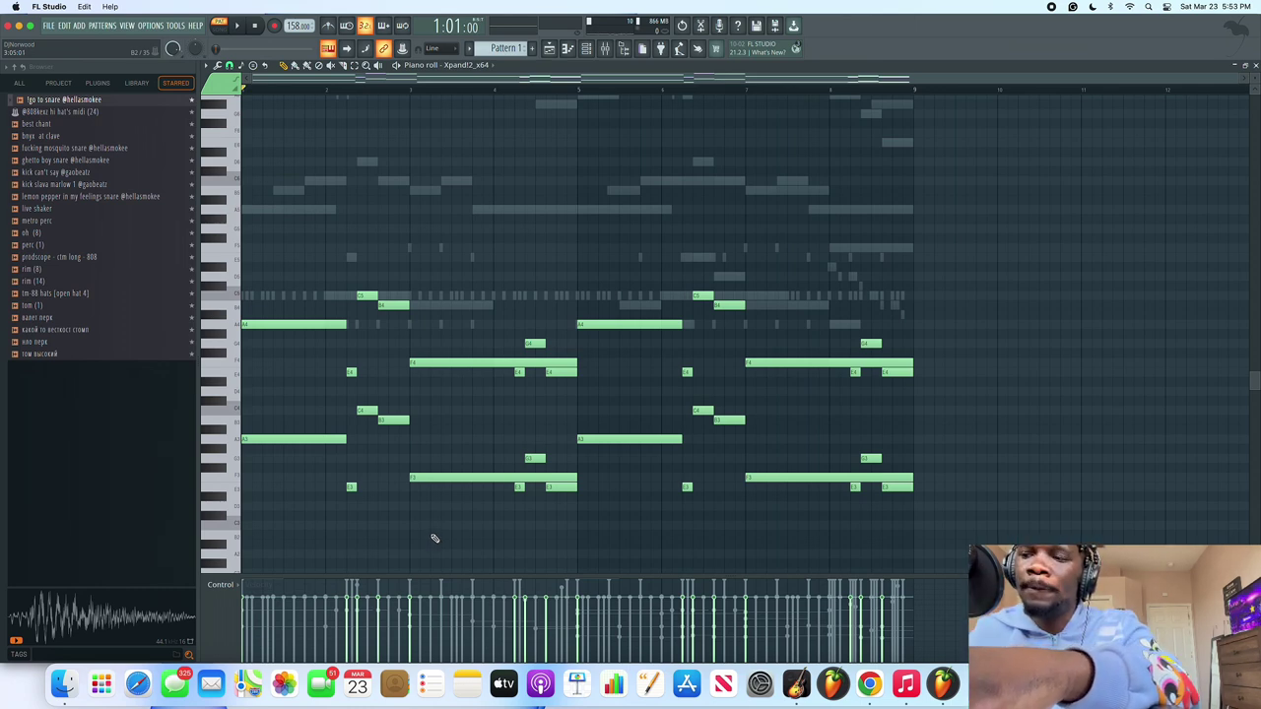
Play the soloed Xpand!2_x64 melody from the start of the pattern, and again from bar 2.
key("space")
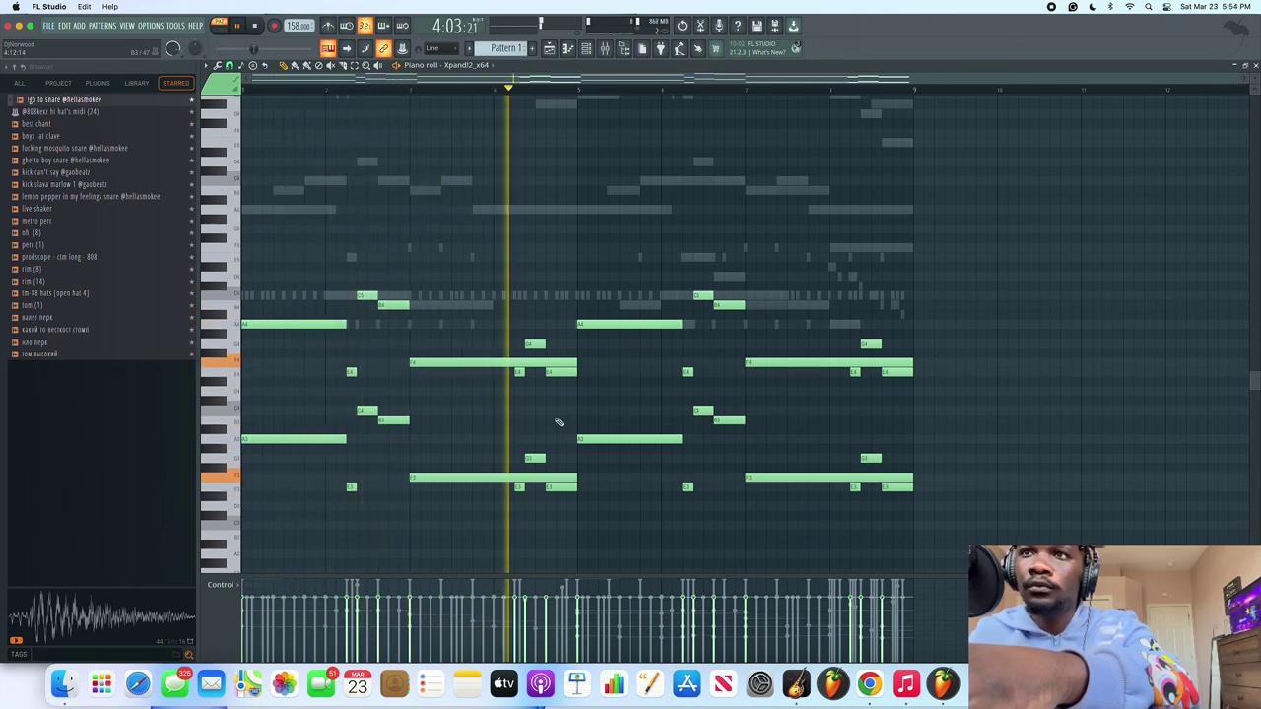
key("space")
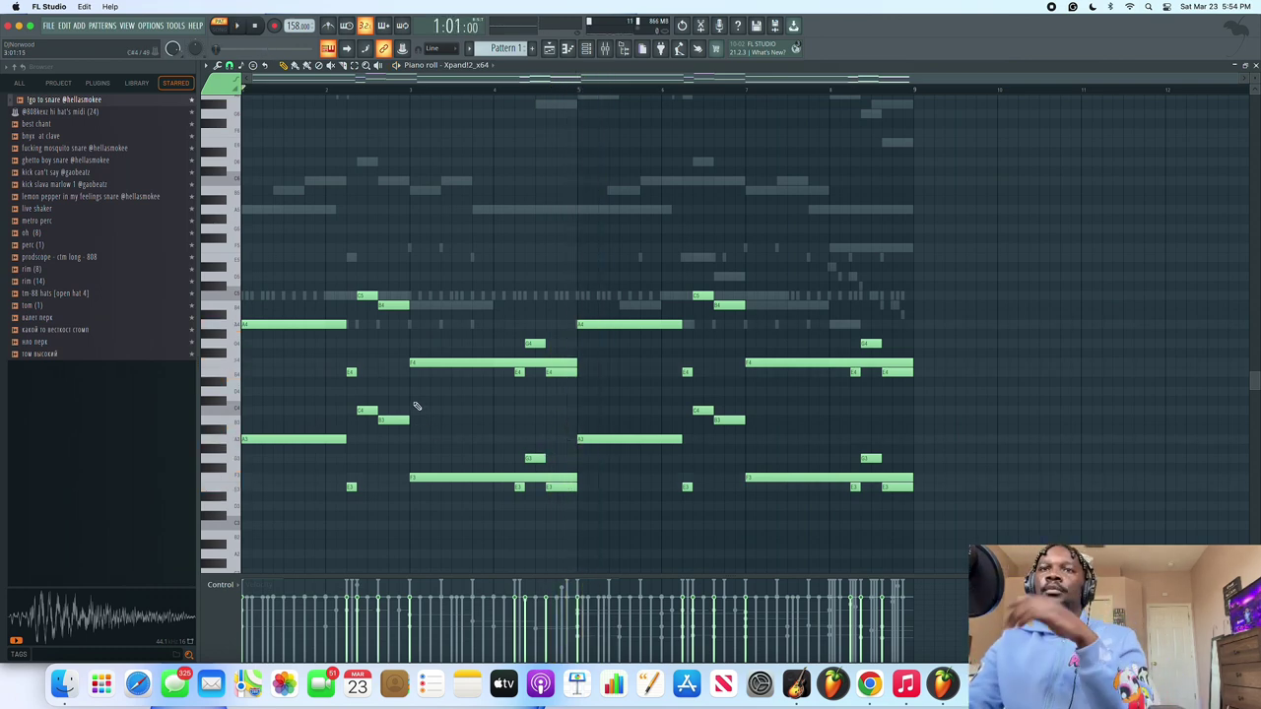
left_click(335, 91)
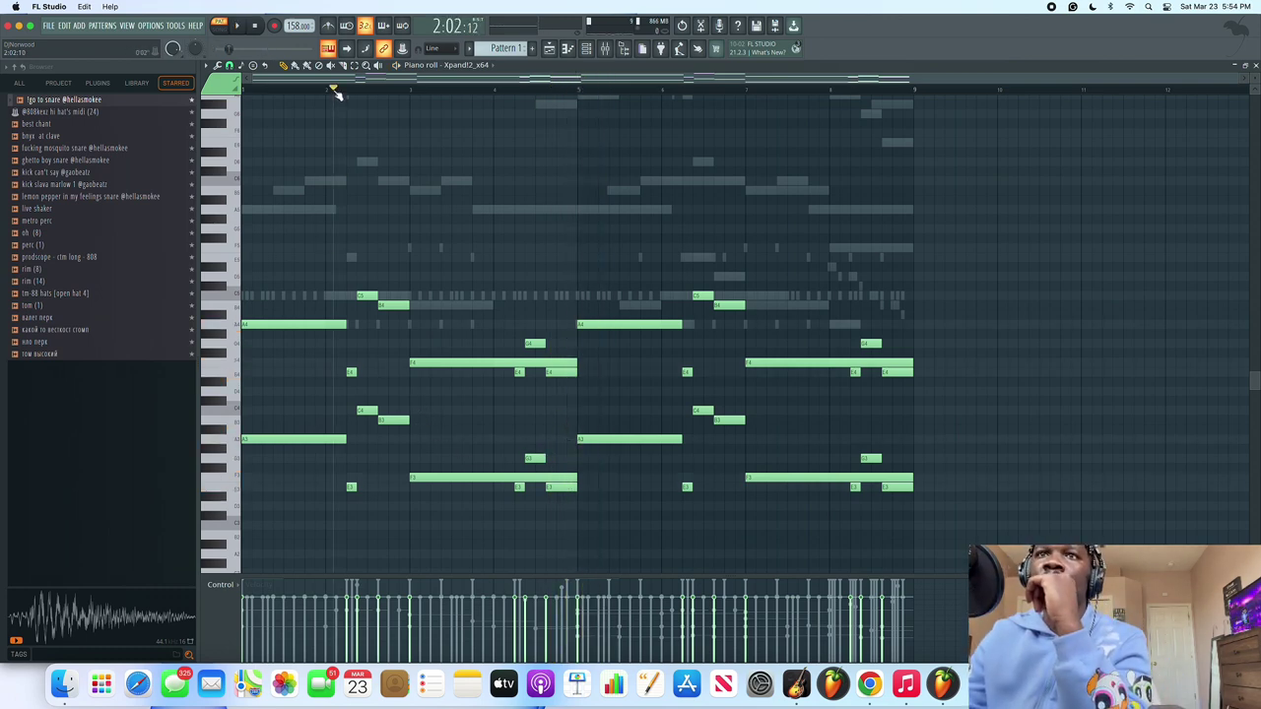
key("space")
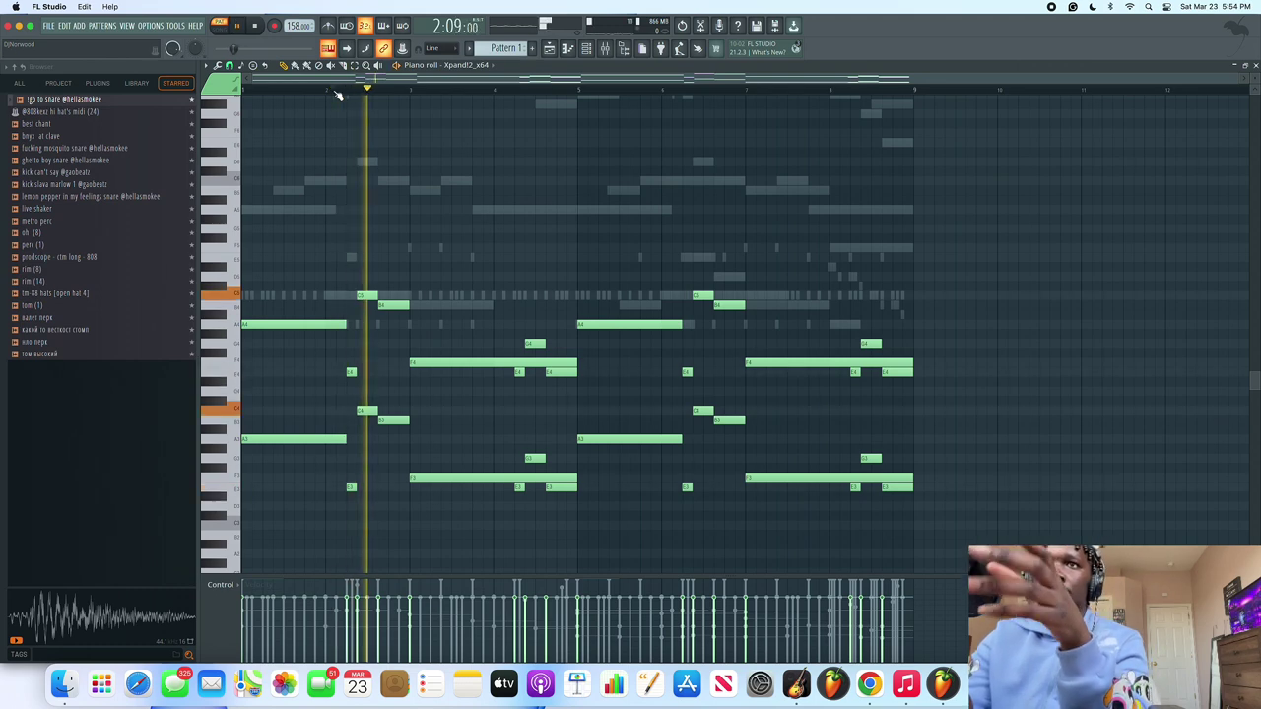
key("space")
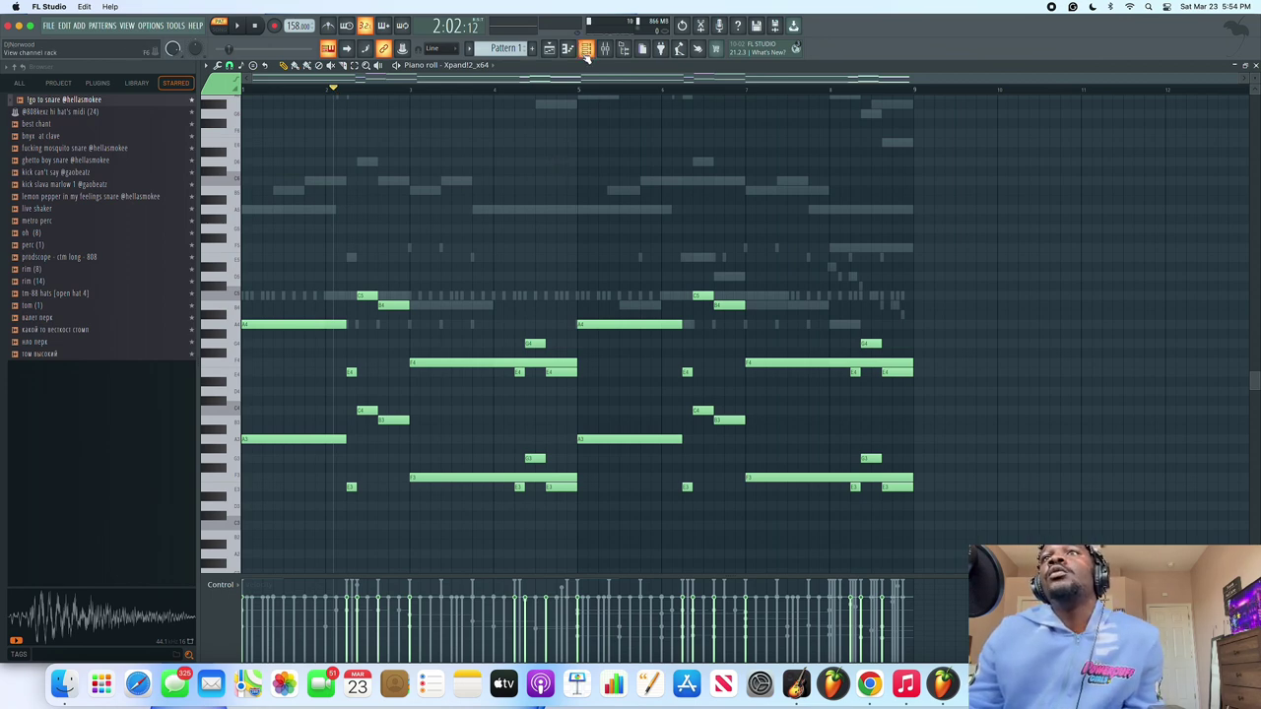
Unmute the Xpand!2_x64 #2 channel, open its piano roll and return the playhead to the pattern start.
left_click(586, 49)
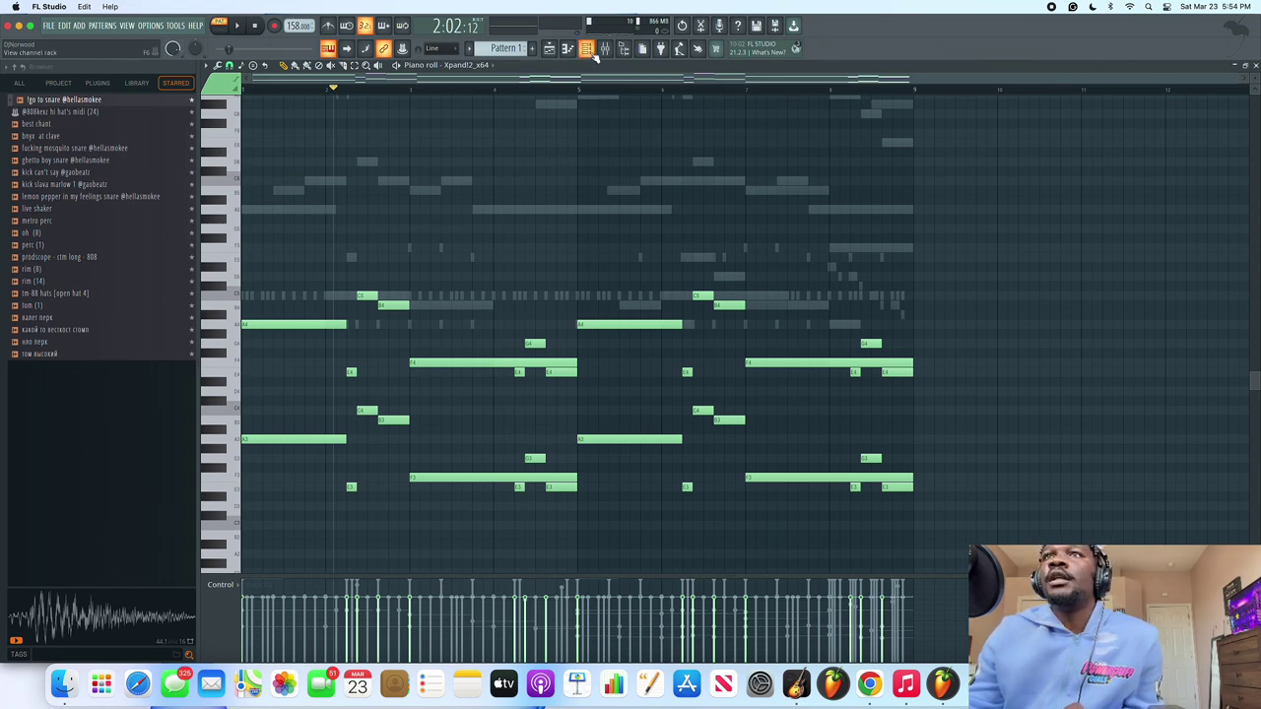
left_click(236, 481)
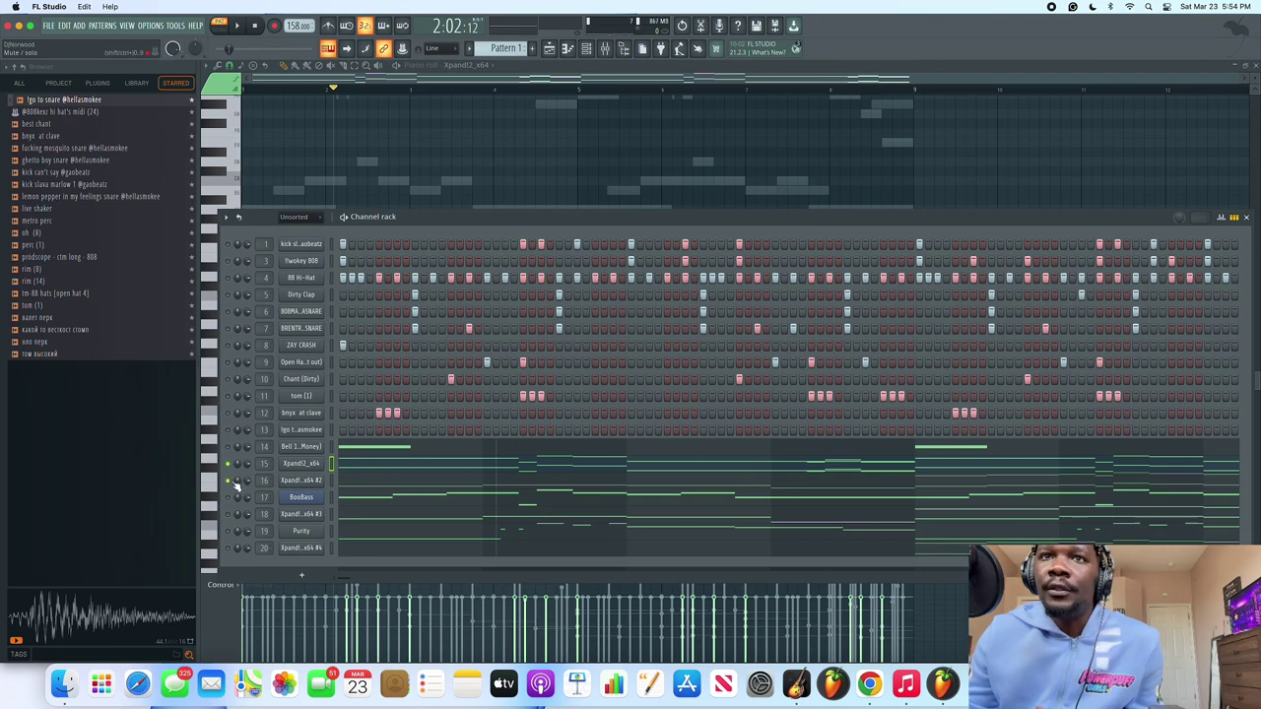
left_click(397, 487)
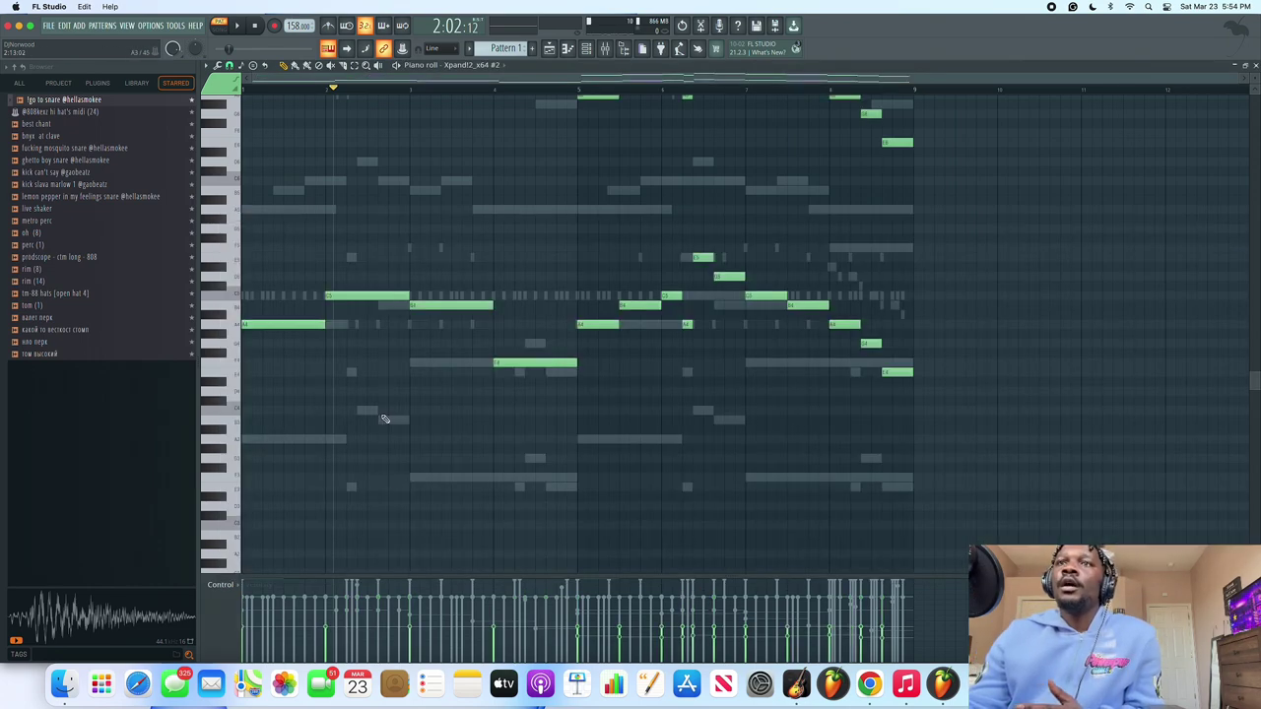
scroll(384, 415, "up", 3)
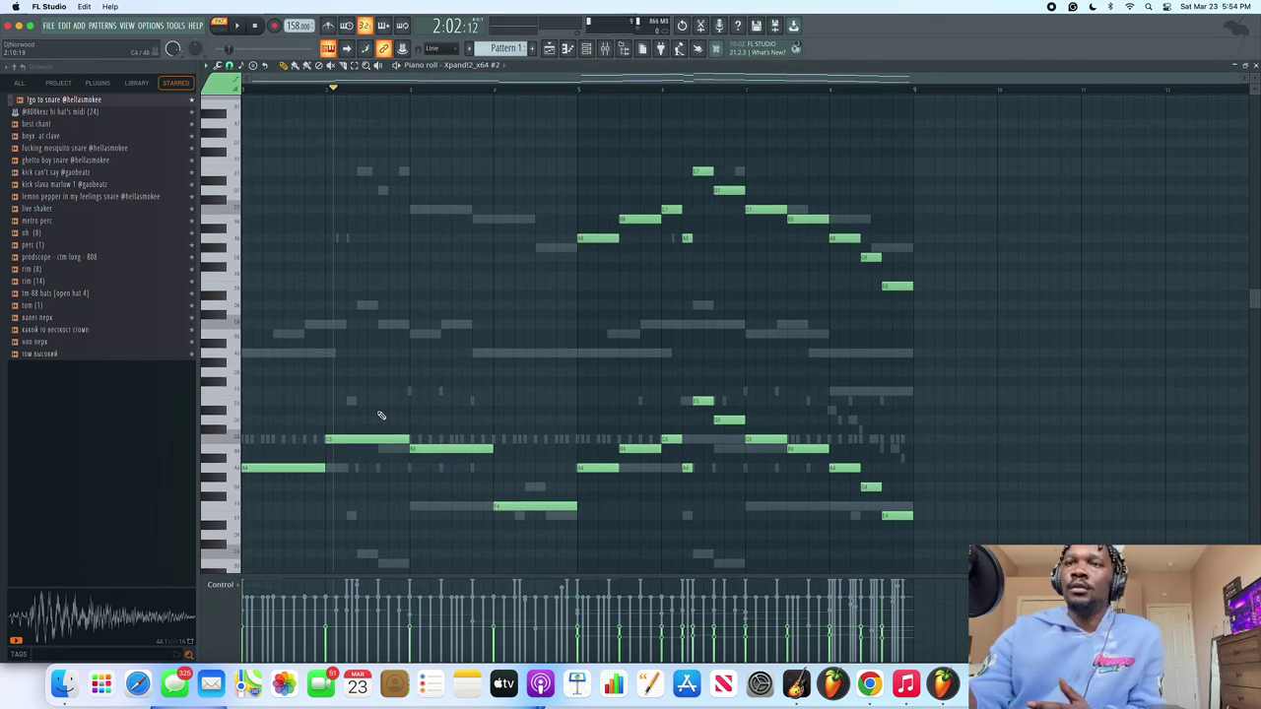
left_click(262, 27)
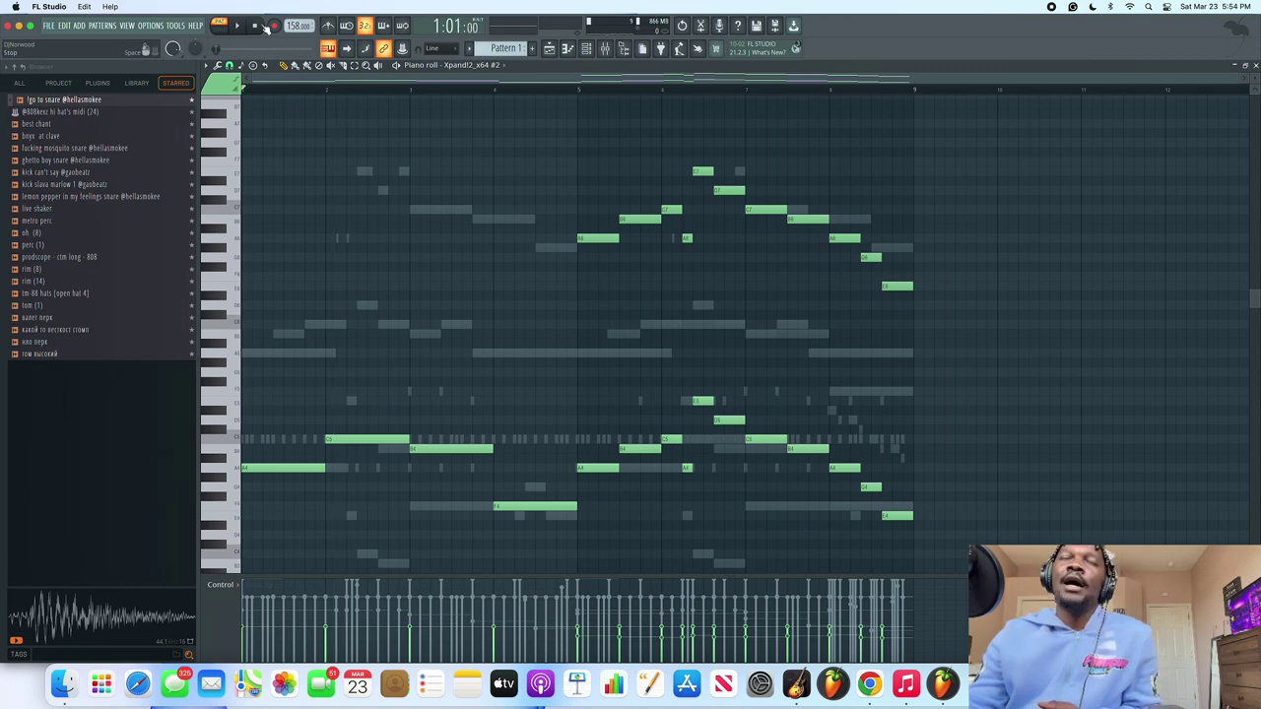
View the Xpand!2_x64 #2 plugin's preset and its list of preset categories, and close the plugin window.
left_click(586, 48)
left_click(300, 480)
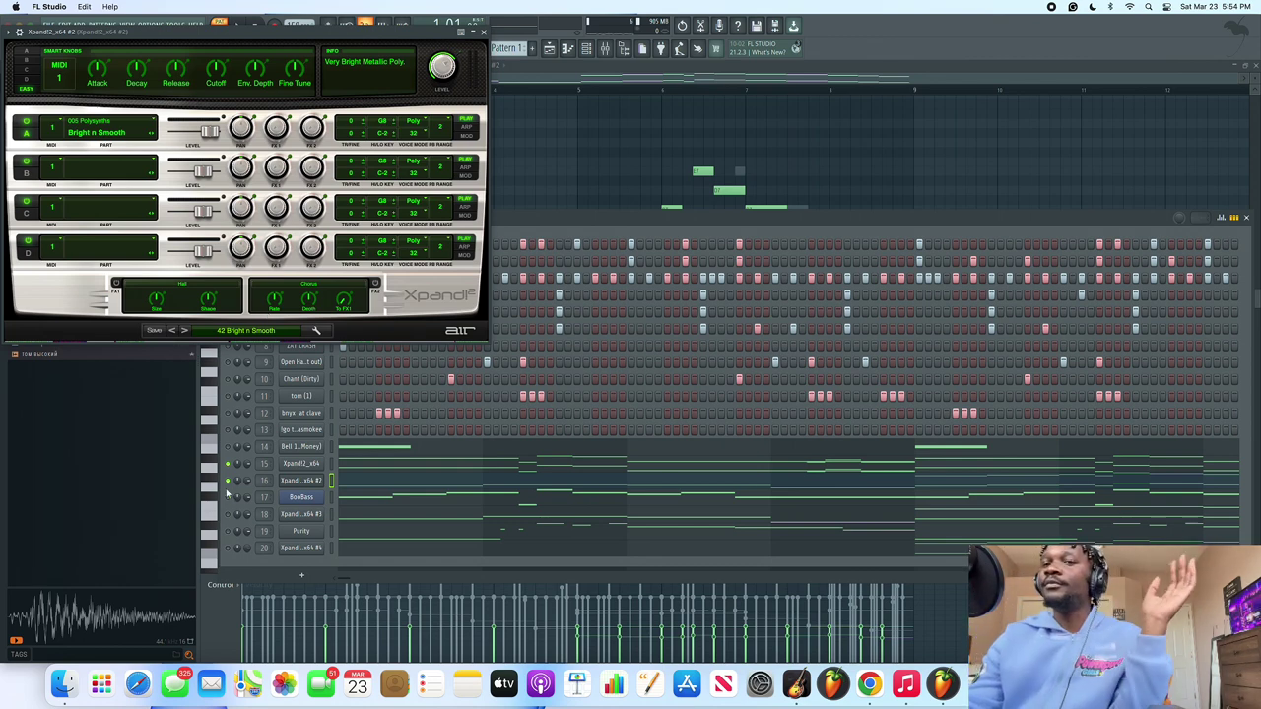
left_click(254, 335)
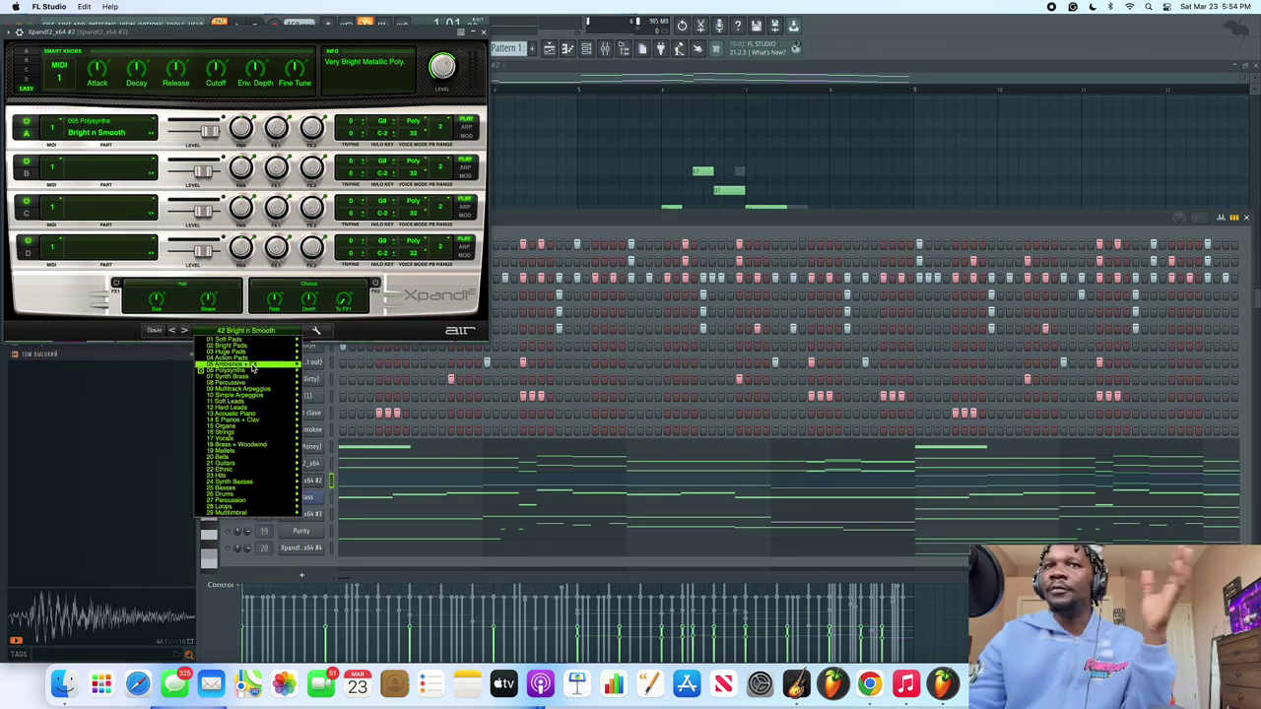
mouse_move(254, 366)
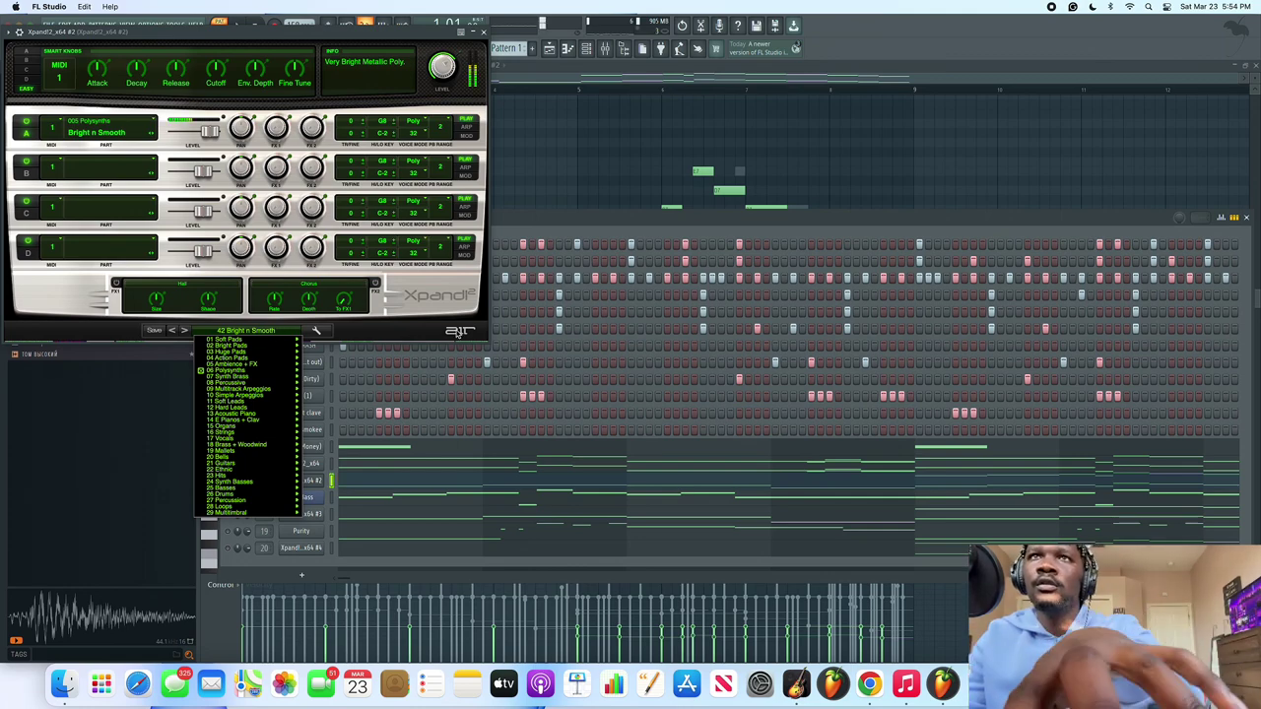
left_click(483, 32)
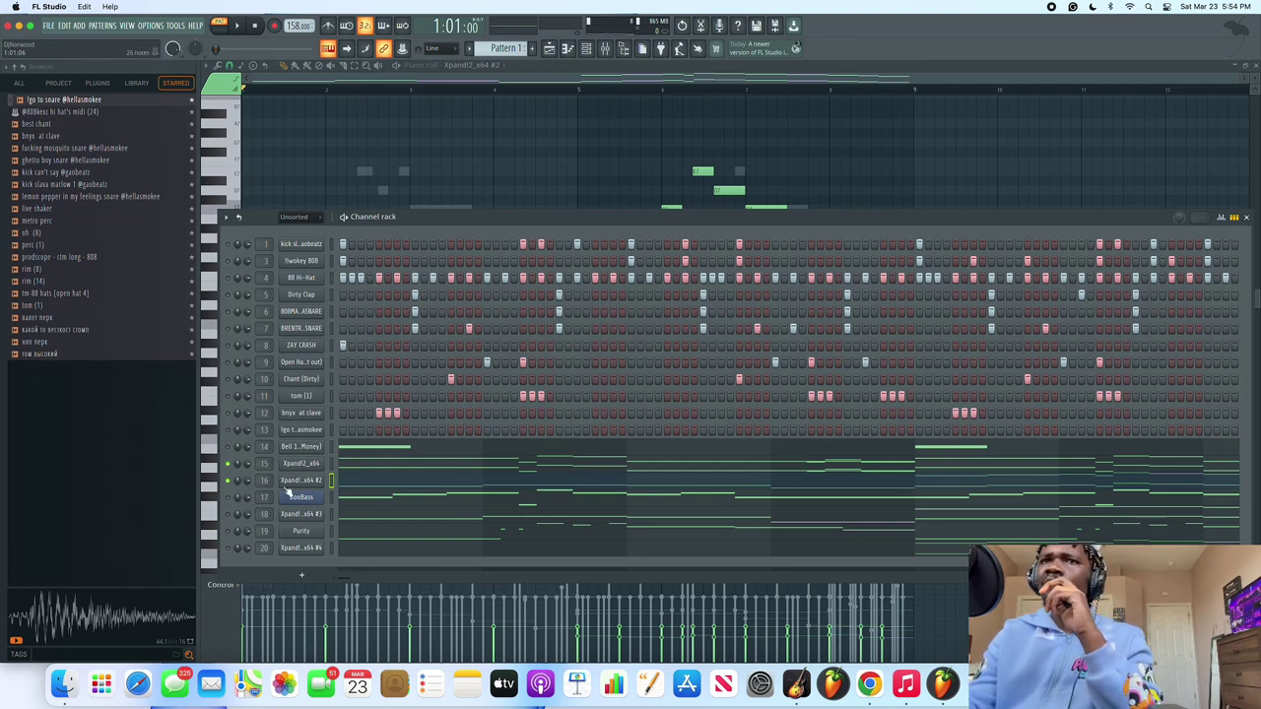
Mute the Xpand!2_x64 channel so only Xpand!2_x64 #2 sounds, and reopen the #2 channel's piano roll.
right_click(230, 466)
left_click(229, 467)
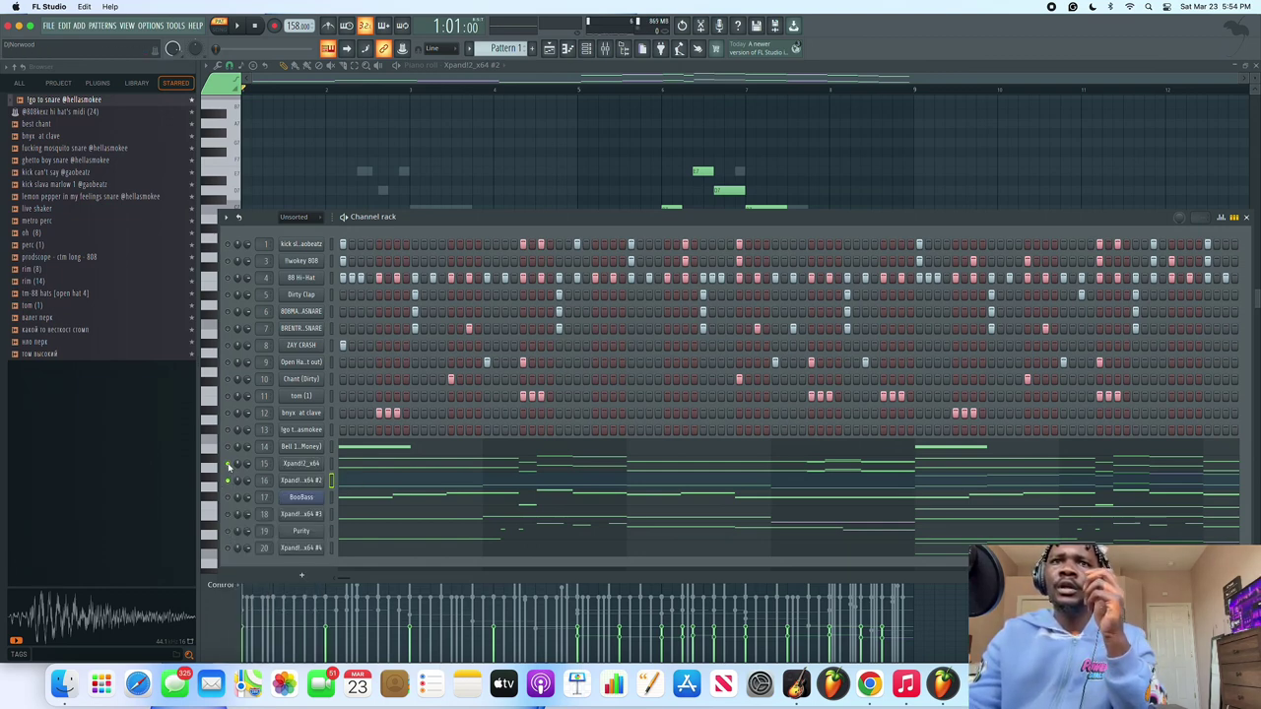
right_click(229, 467)
left_click(352, 497)
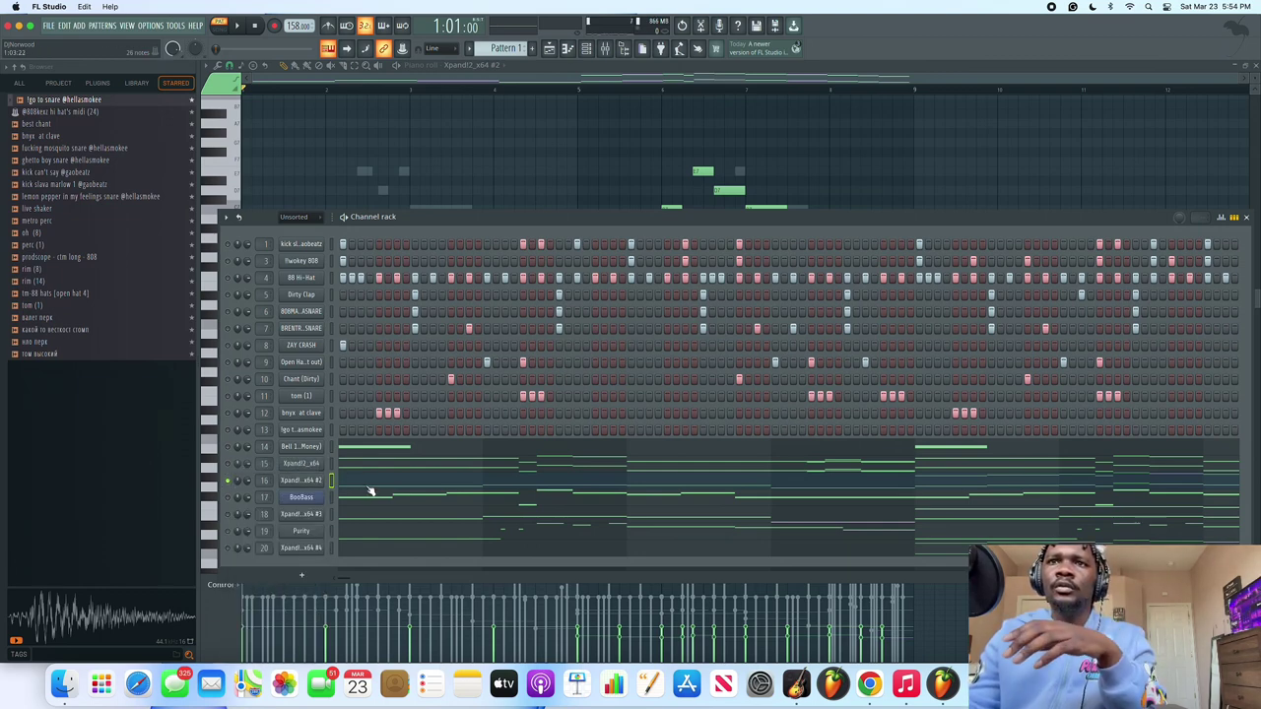
left_click(371, 489)
scroll(532, 450, "down", 2)
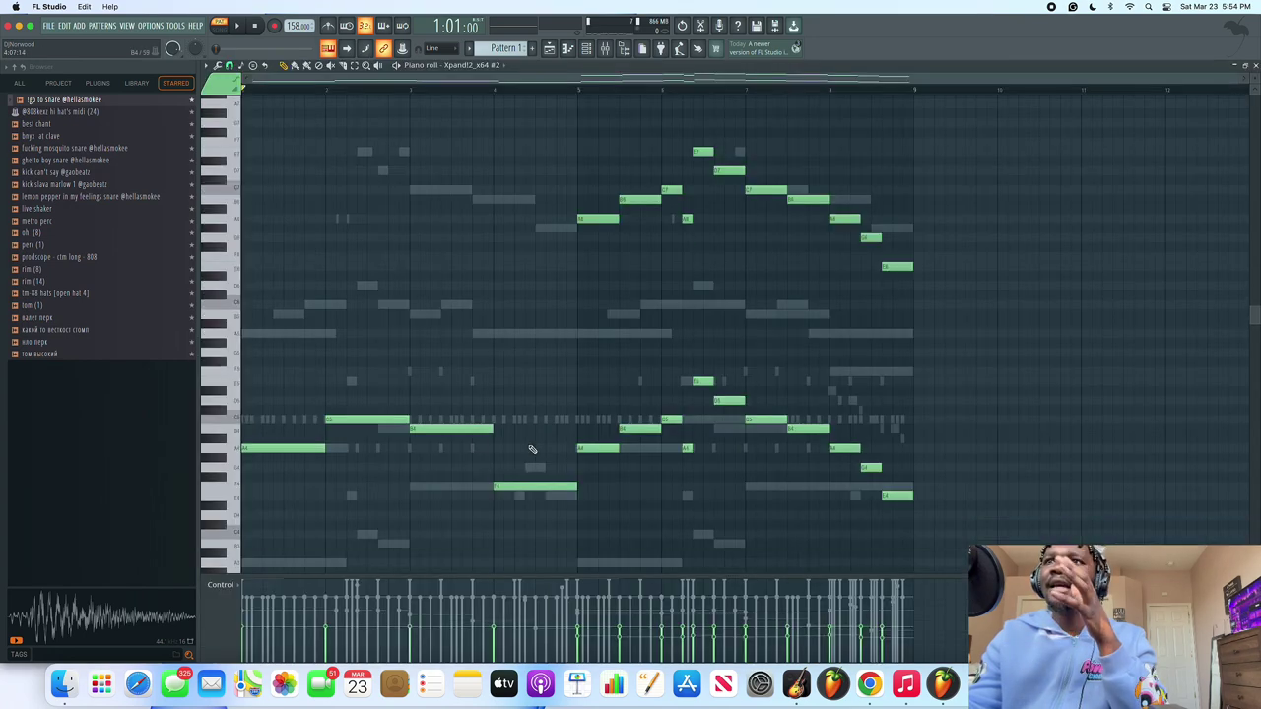
scroll(532, 450, "down", 1)
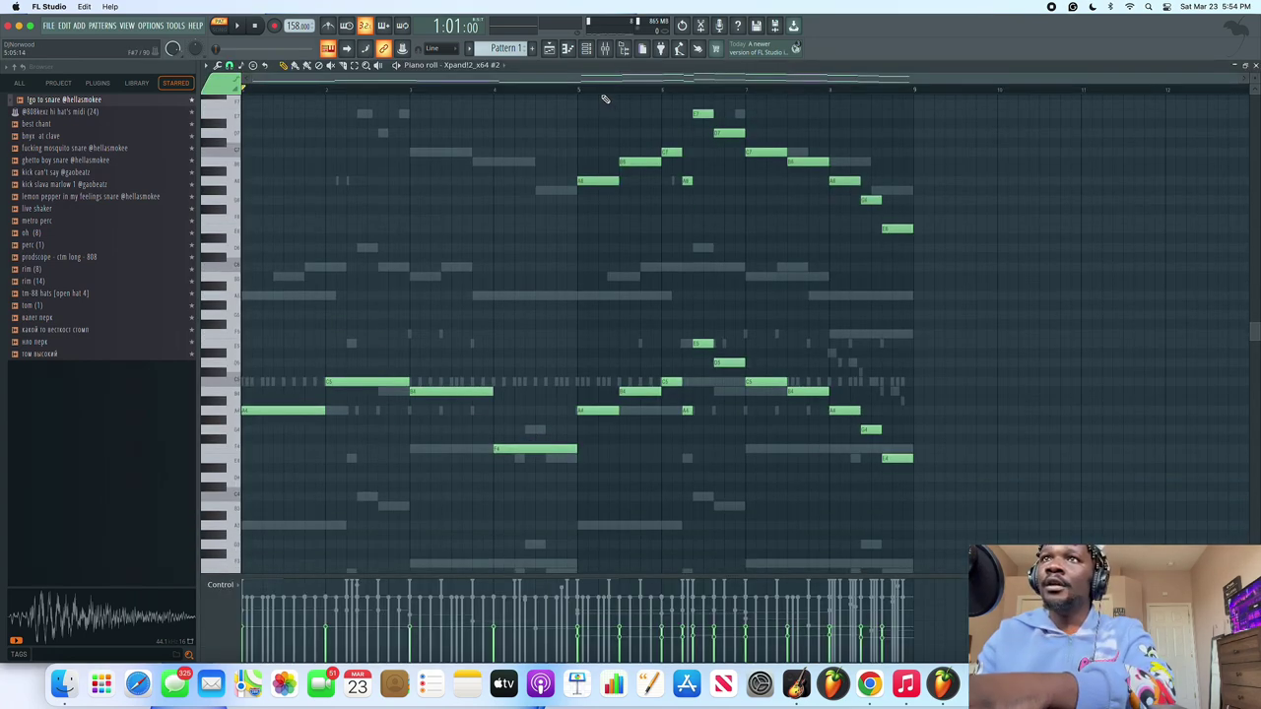
Play the Xpand!2_x64 #2 melody on its own from just before bar 5.
mouse_move(608, 91)
left_mouse_down()
mouse_move(746, 98)
mouse_move(444, 107)
mouse_move(917, 115)
mouse_move(570, 132)
left_mouse_up()
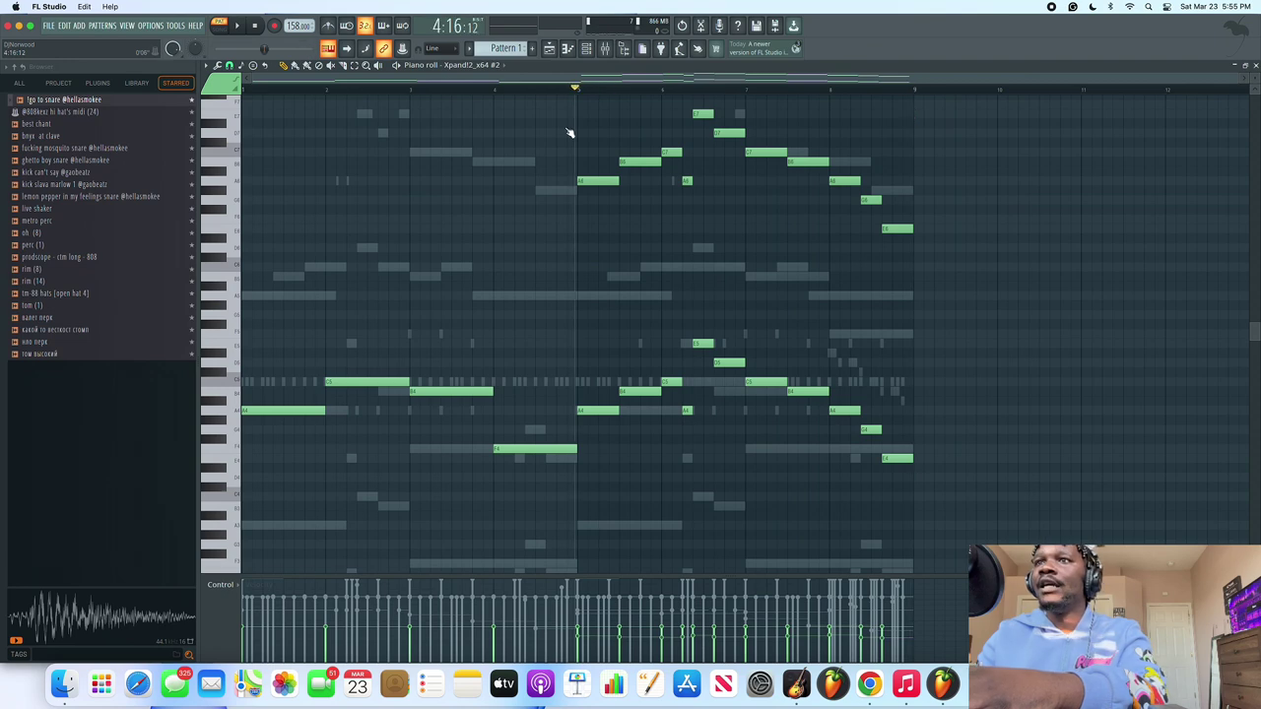
key("space")
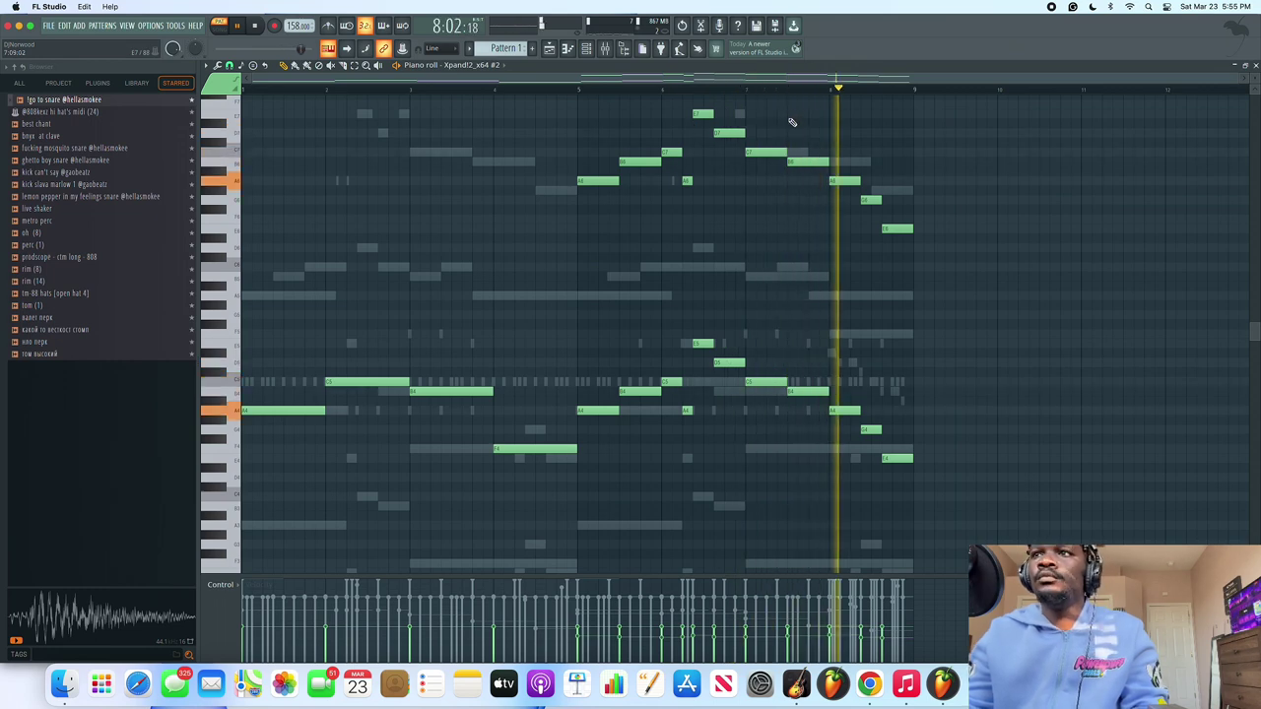
key("space")
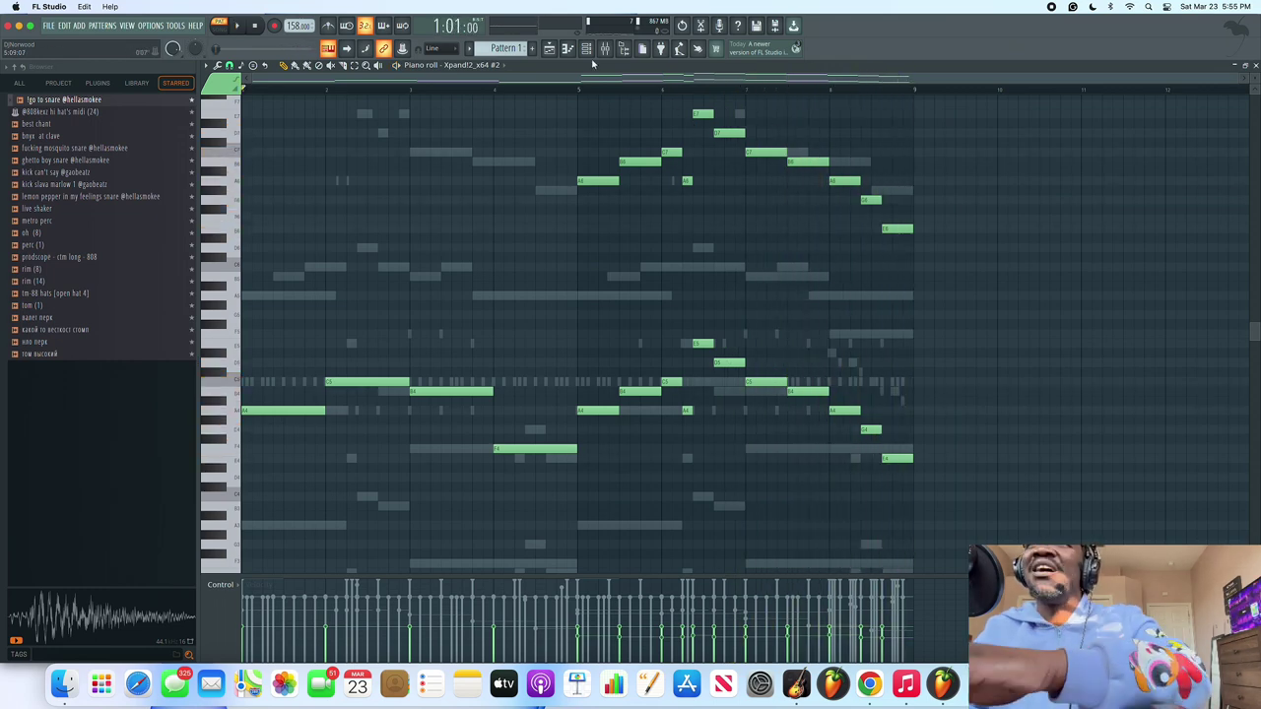
Unmute the Xpand!2_x64 channel and play both Xpand!2 layers together from just before bar 5.
left_click(586, 48)
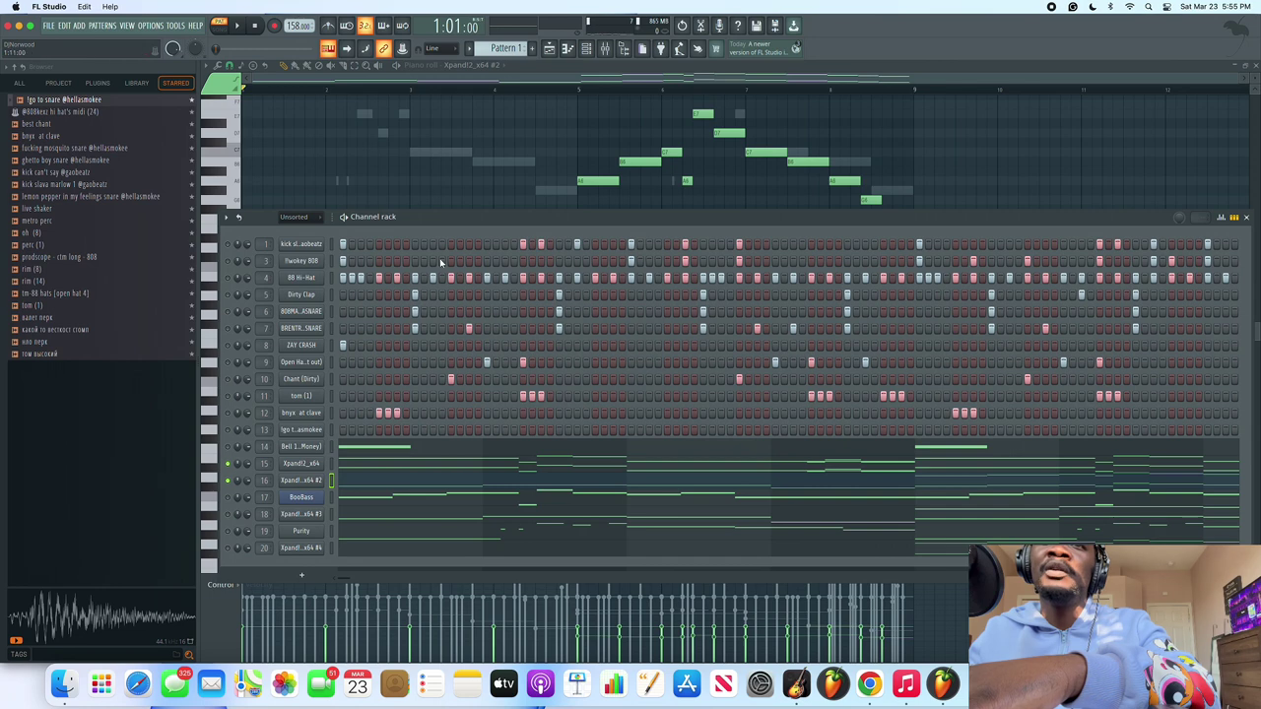
left_click(580, 89)
key("space")
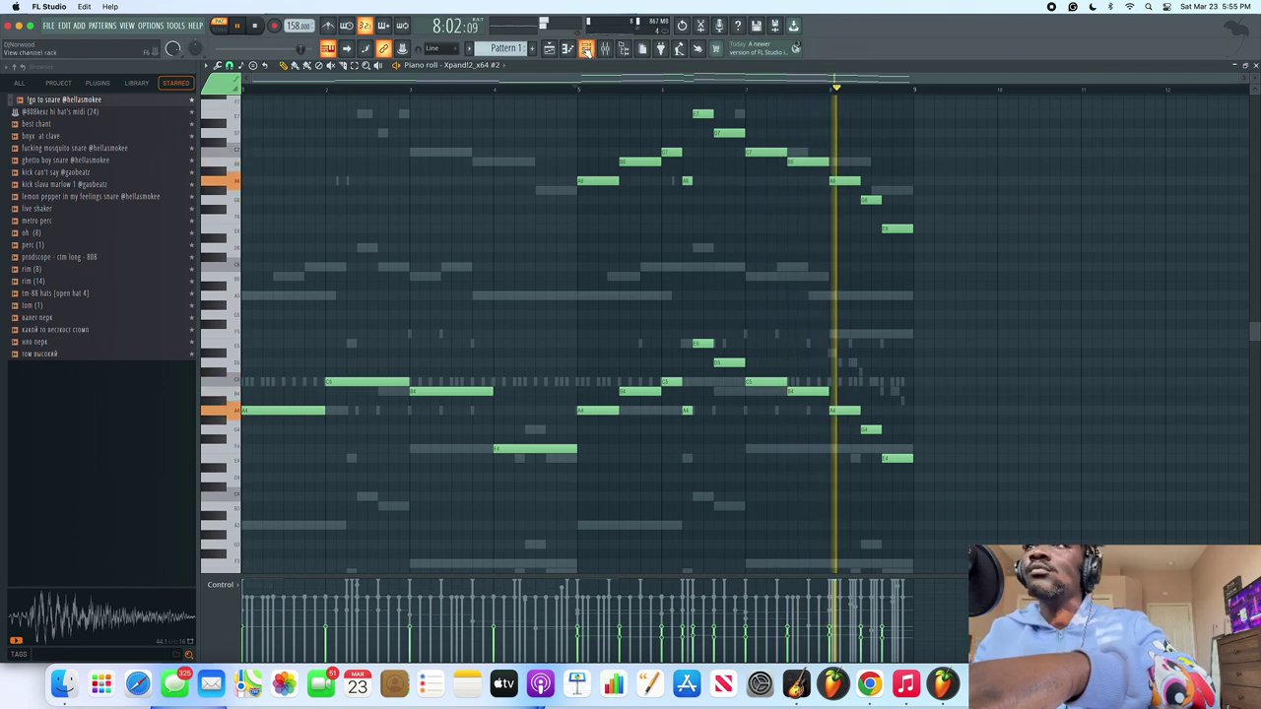
key("space")
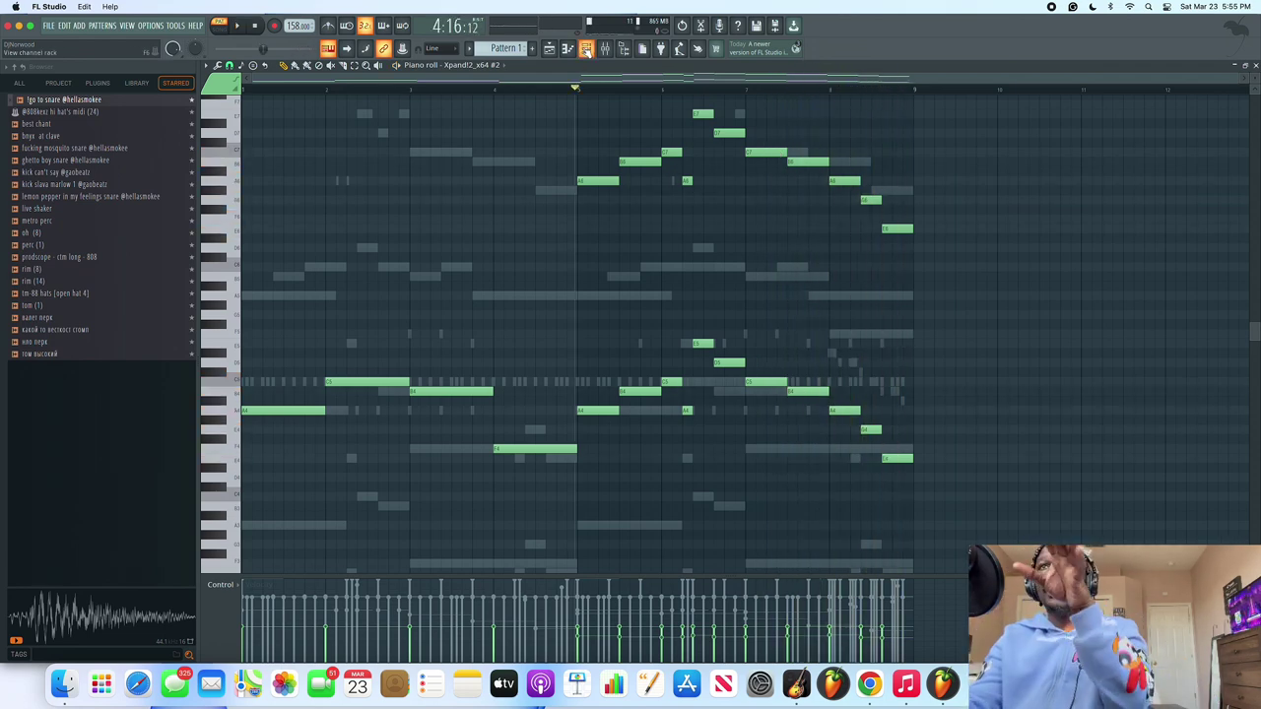
Unmute the BooBass channel, view its bass, mid and treble controls, and close the plugin window.
left_click(585, 49)
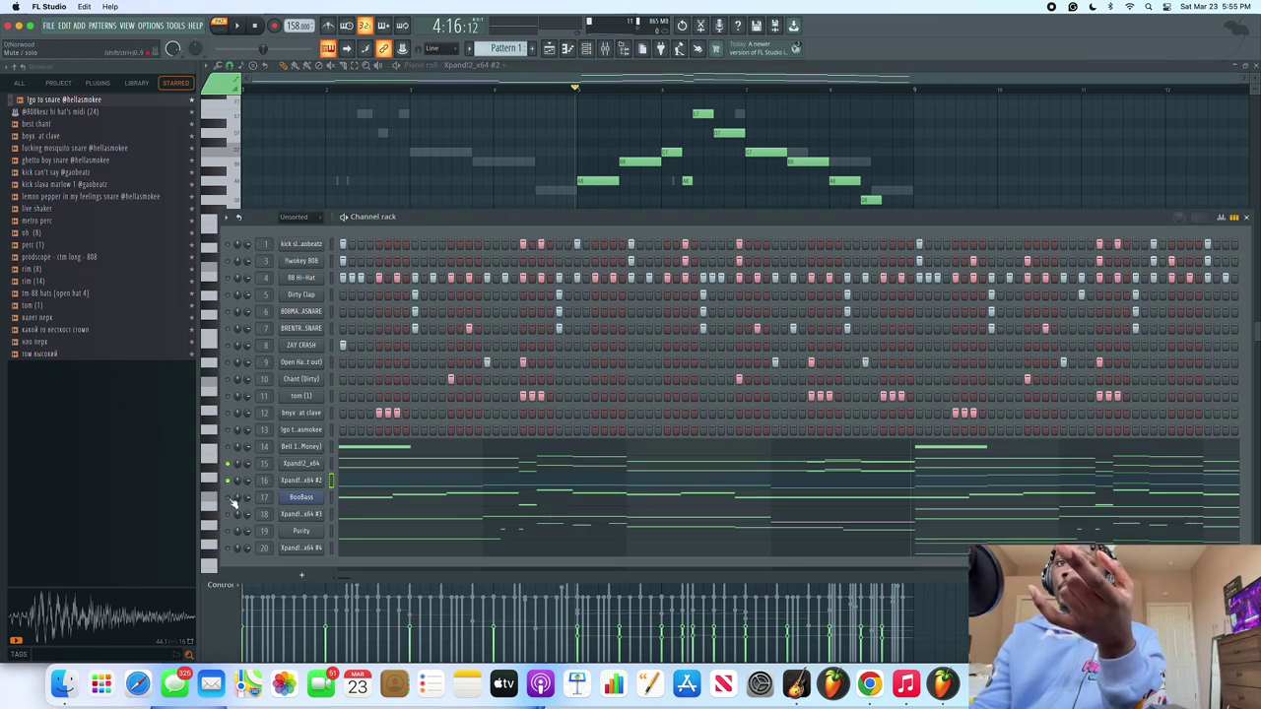
left_click(229, 498)
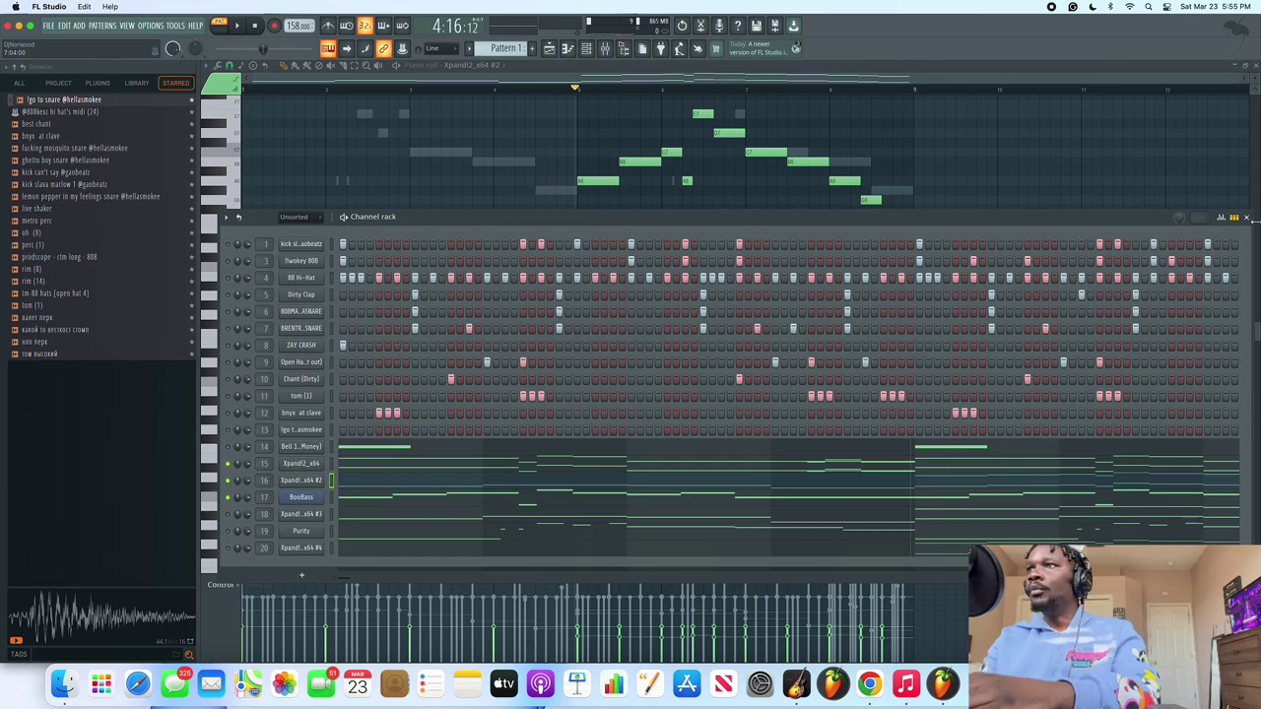
left_click(296, 499)
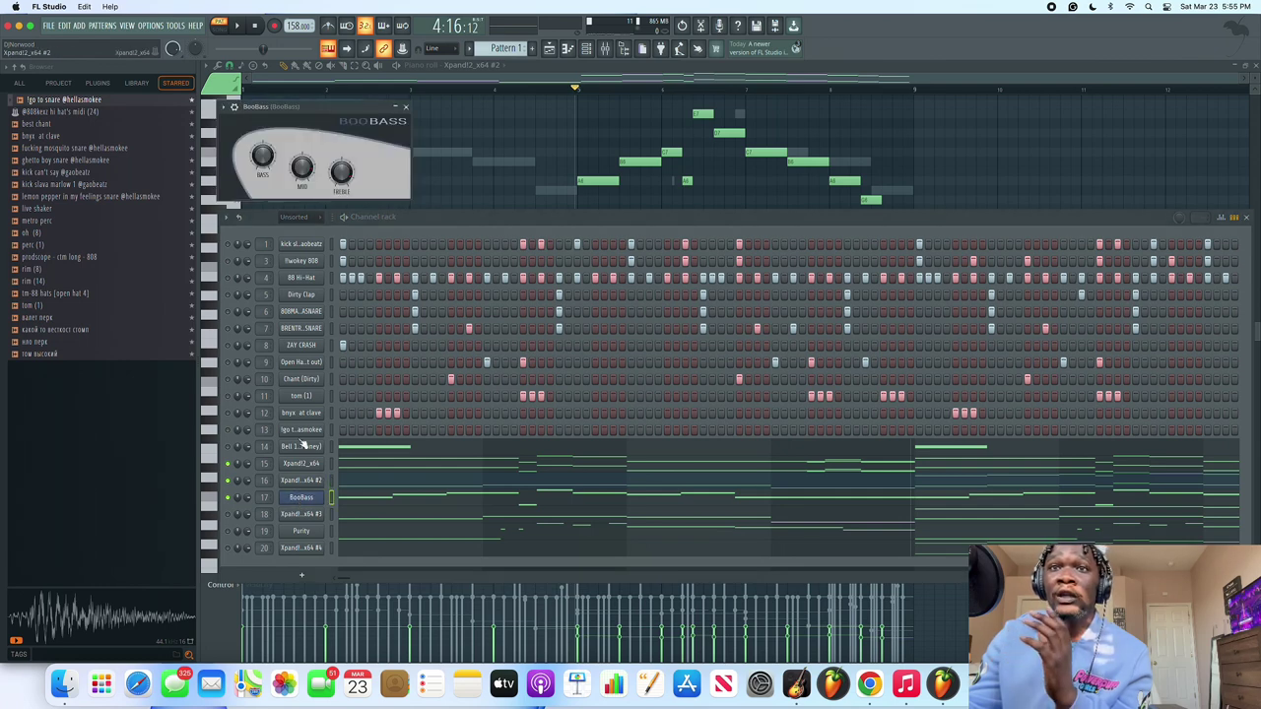
left_click(405, 107)
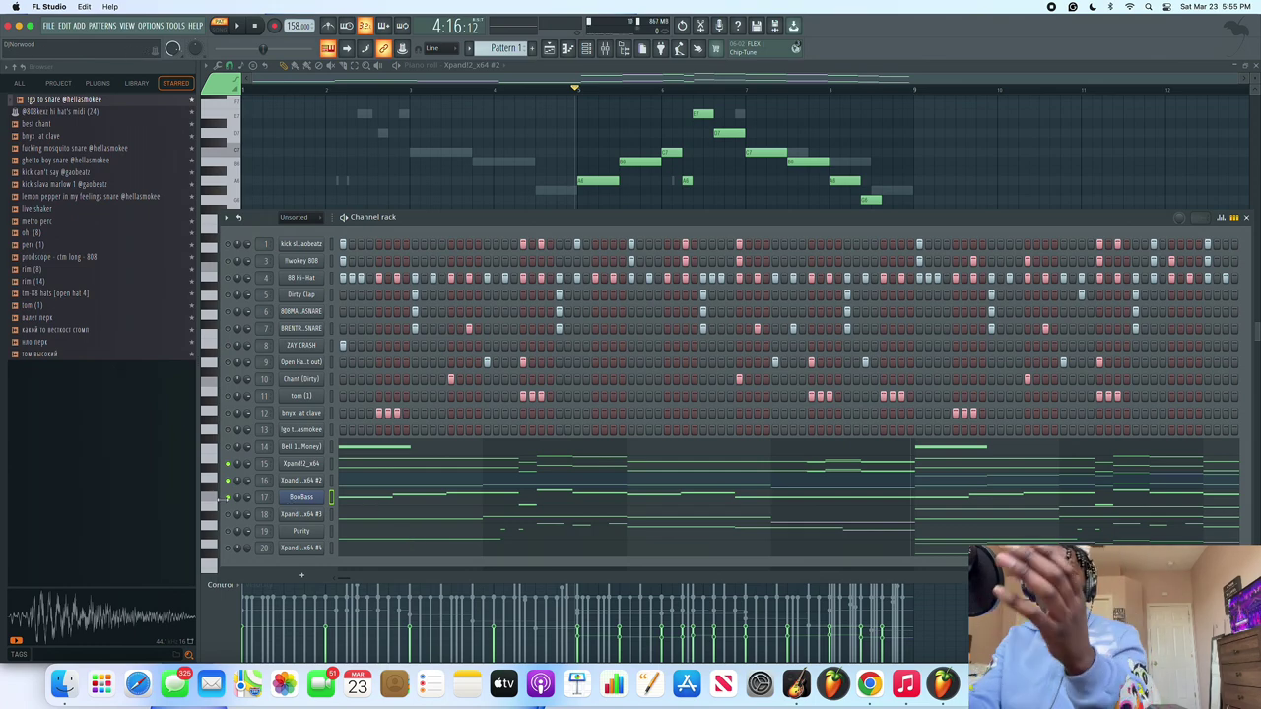
Solo the BooBass channel, open its piano roll and play its melody from just before bar 5.
right_click(229, 498)
left_click(245, 469)
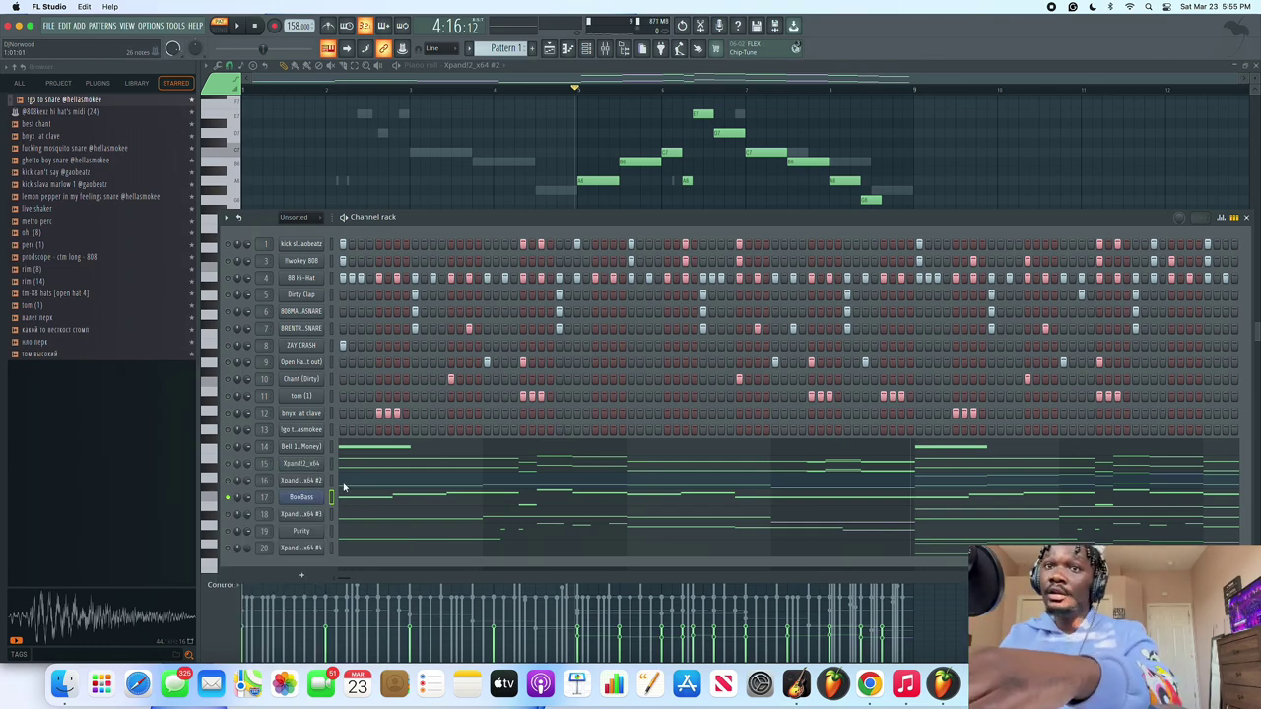
left_click(358, 497)
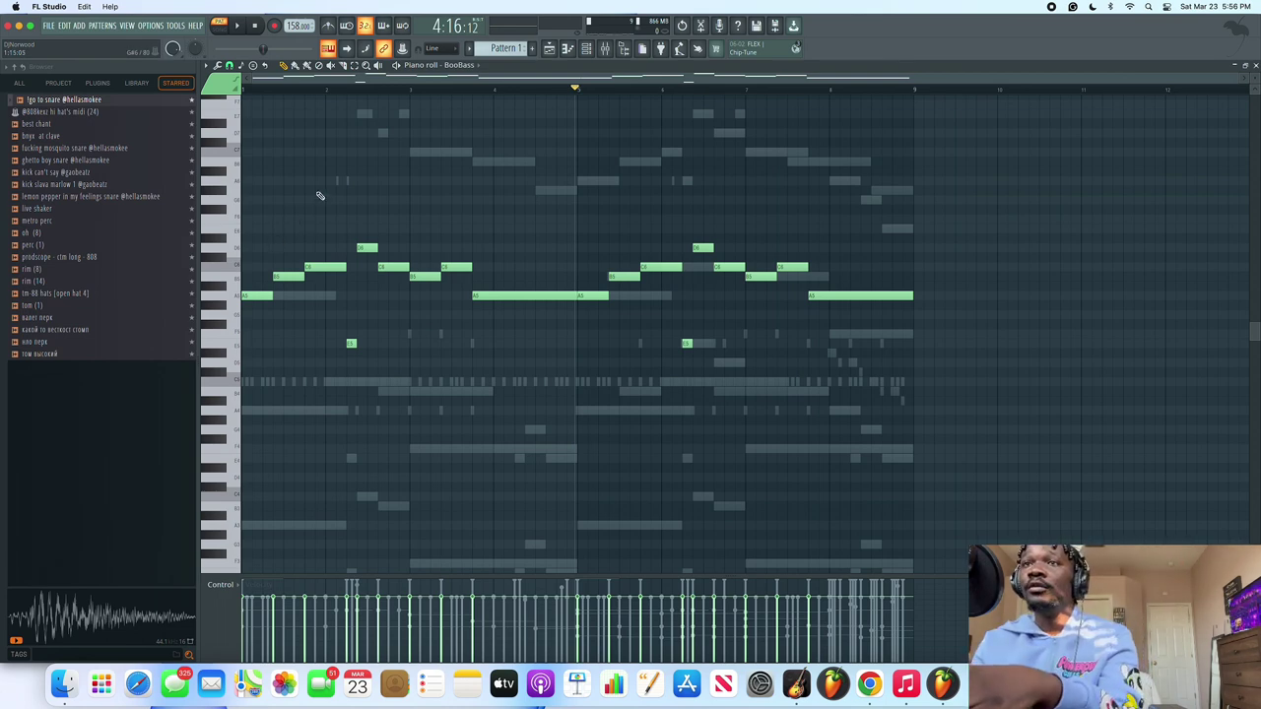
key("space")
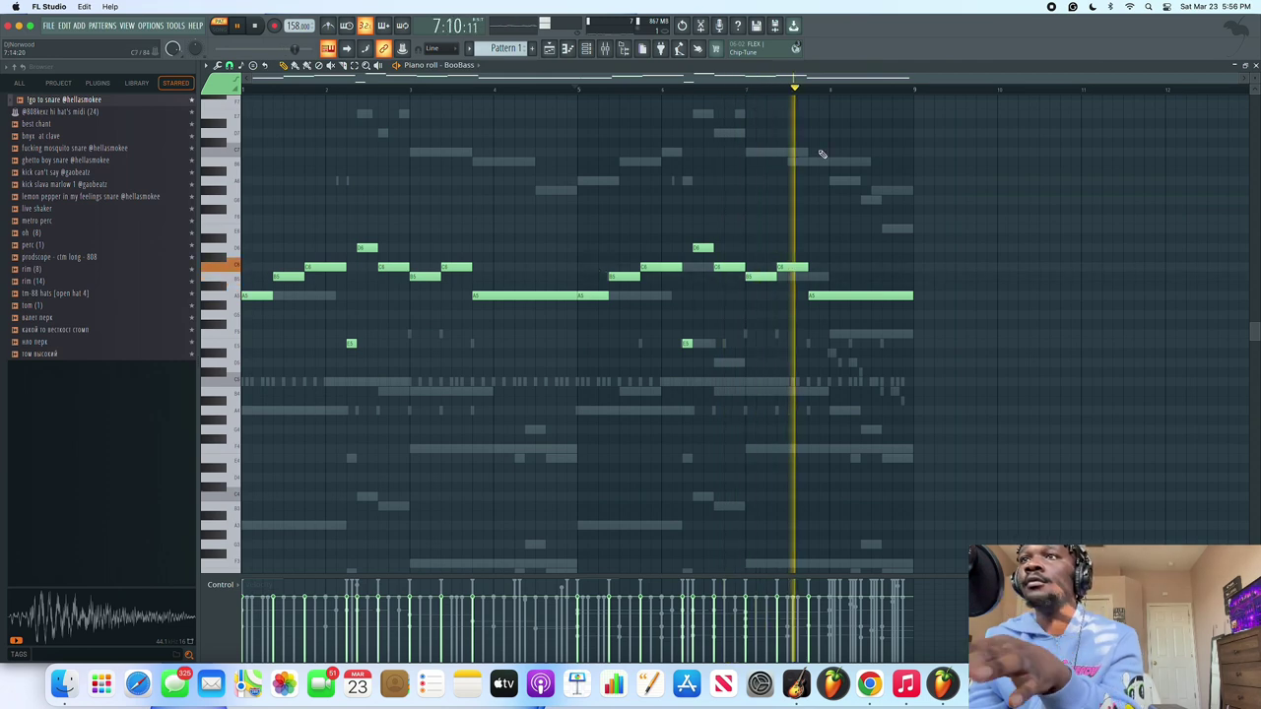
Unmute Xpand!2_x64 and Xpand!2_x64 #2 and play them together with BooBass from just before bar 5.
left_click(586, 48)
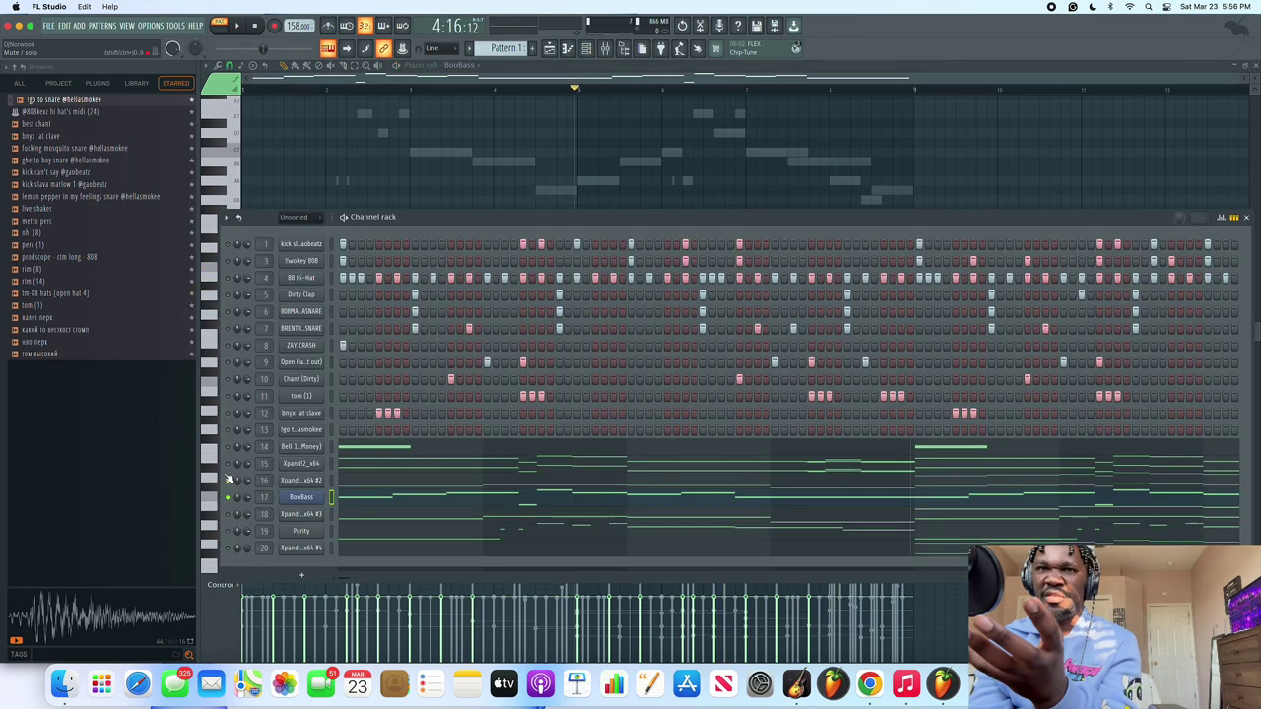
key("space")
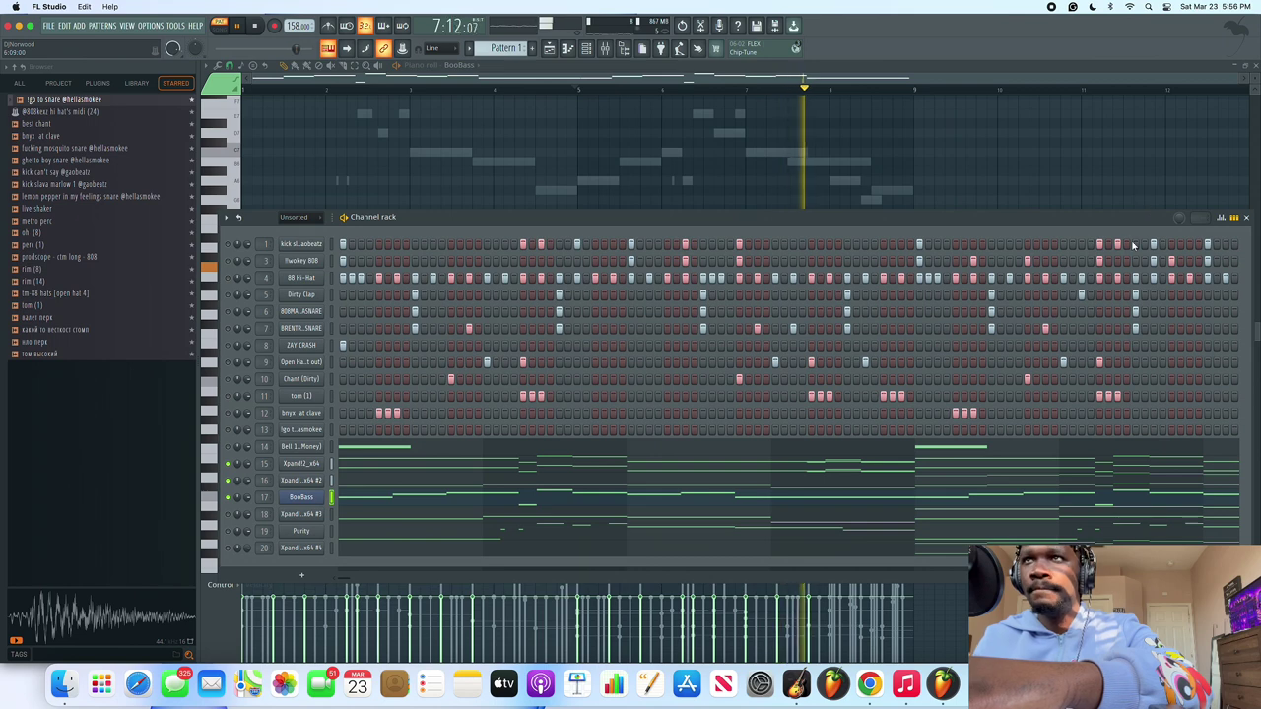
key("space")
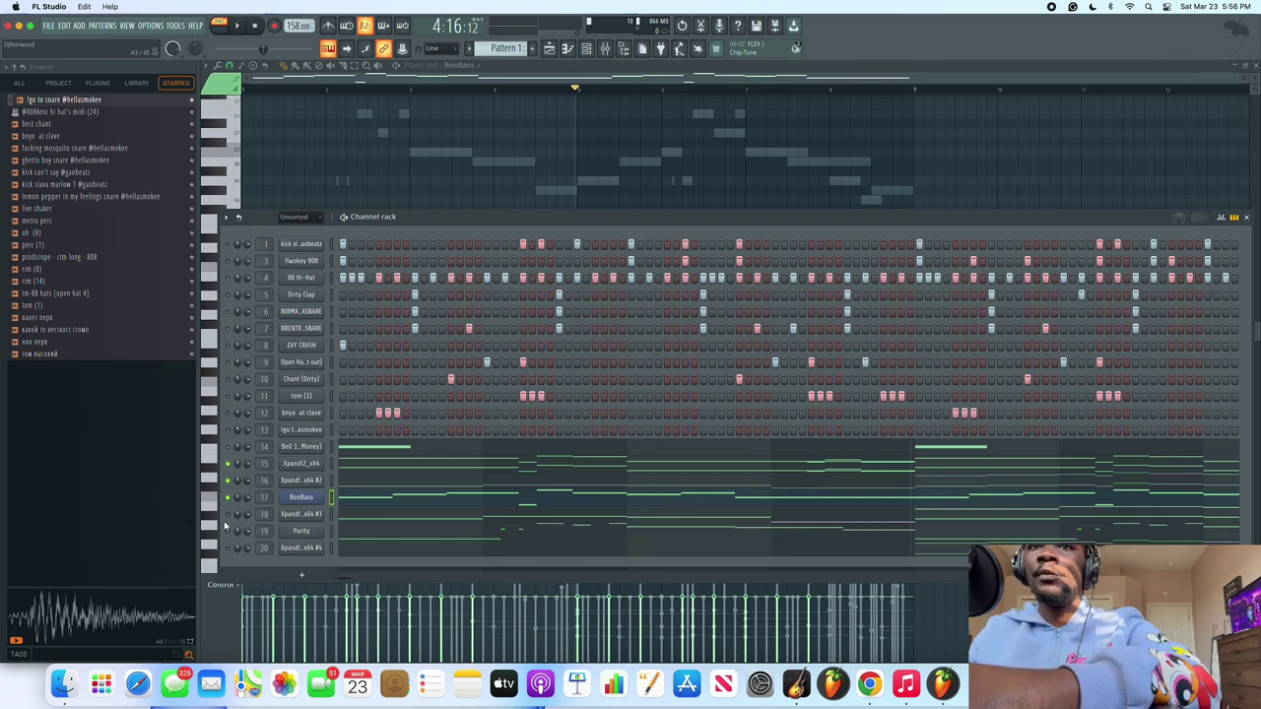
key("space")
key("space")
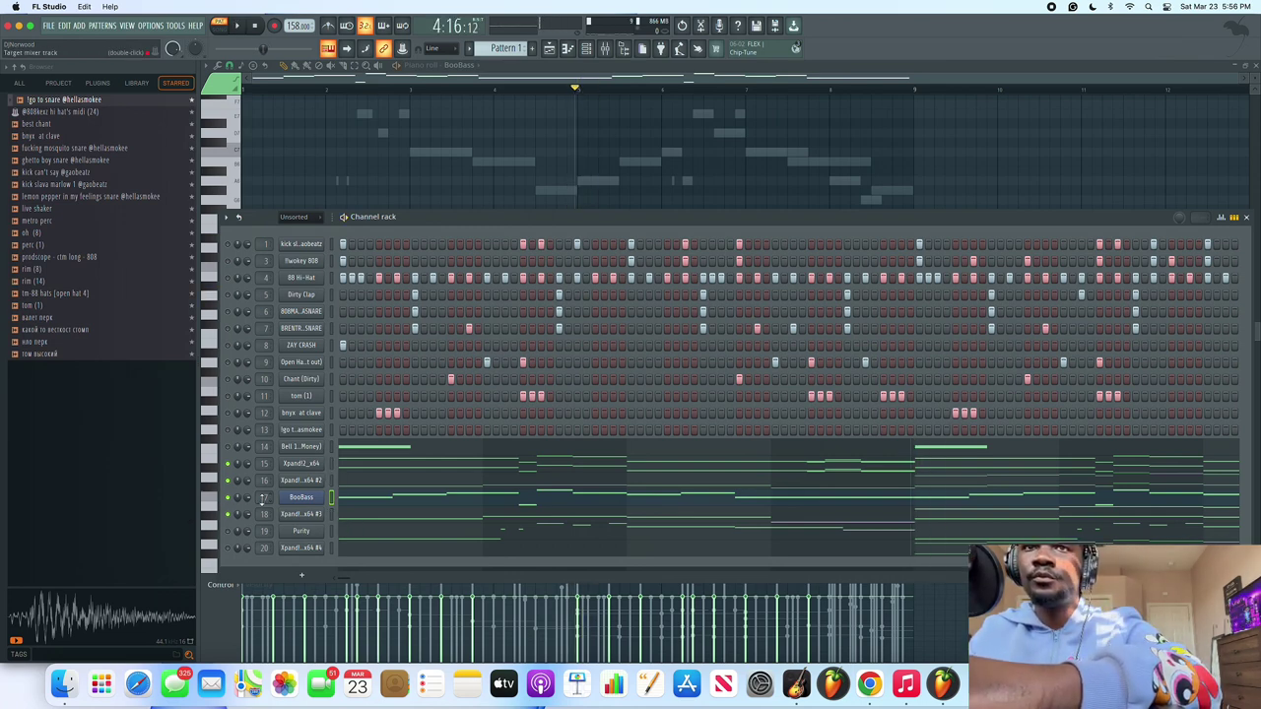
Solo the Xpand!2_x64 #3 channel, open its piano roll and play its notes from just before bar 5.
right_click(229, 515)
left_click(236, 468)
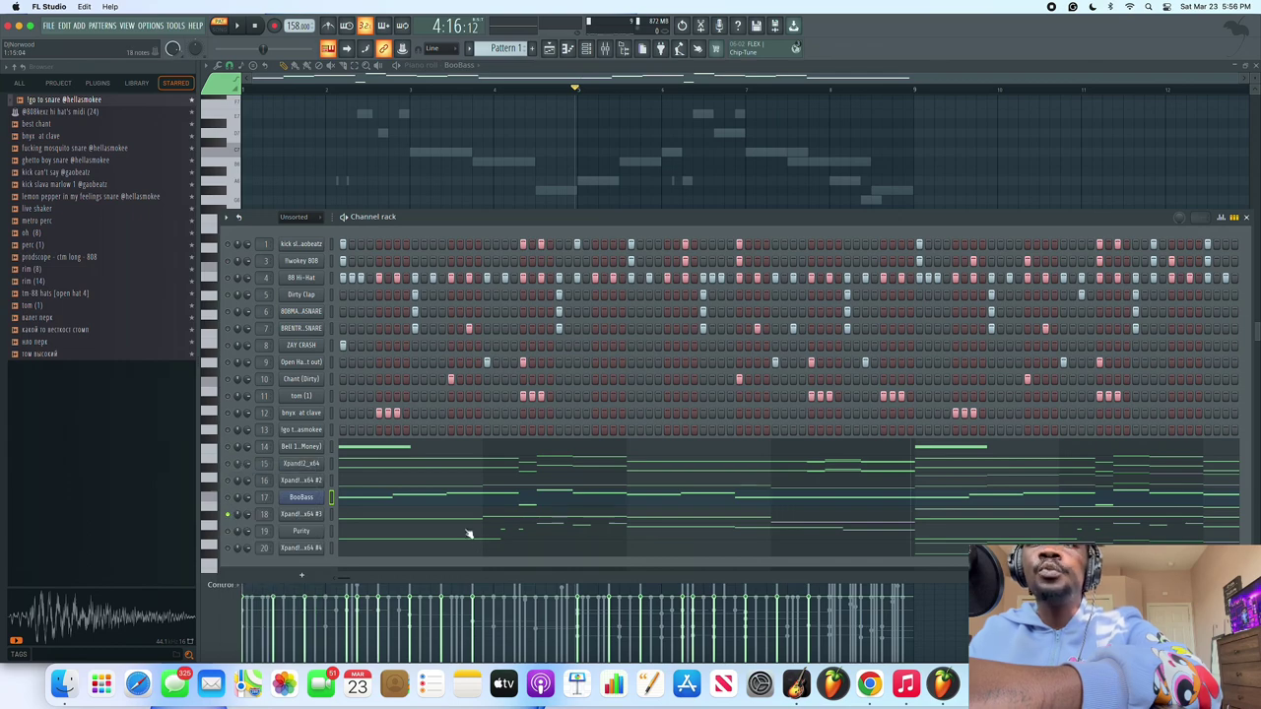
left_click(470, 520)
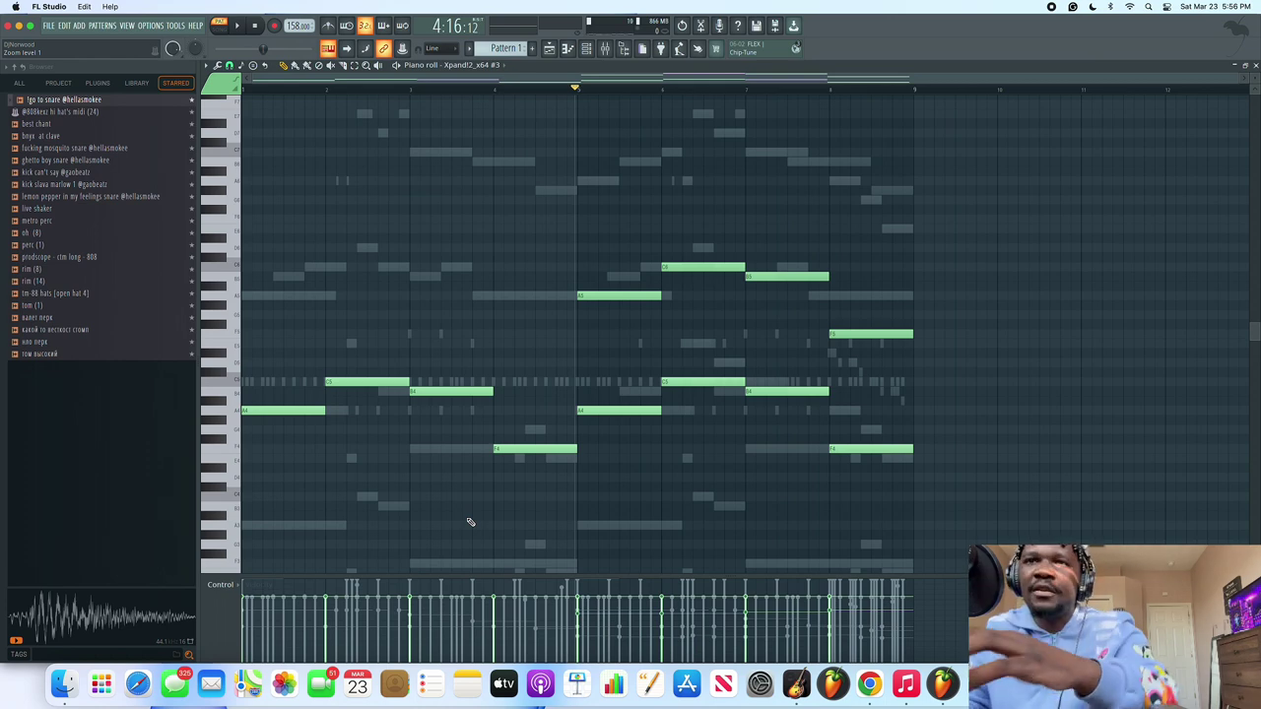
key("space")
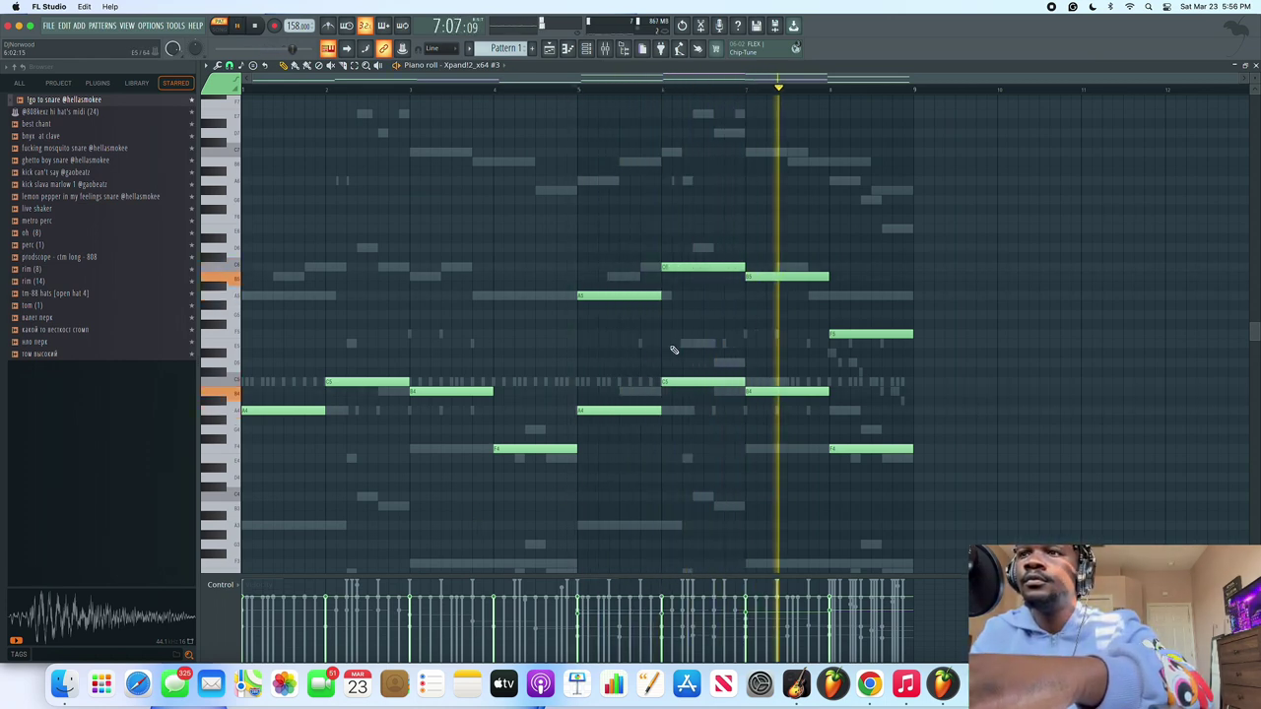
Select the upper-octave notes in bars 5 to 8, stop playback, and sound the A5 and C6 keys.
left_click_drag(591, 227, 934, 365)
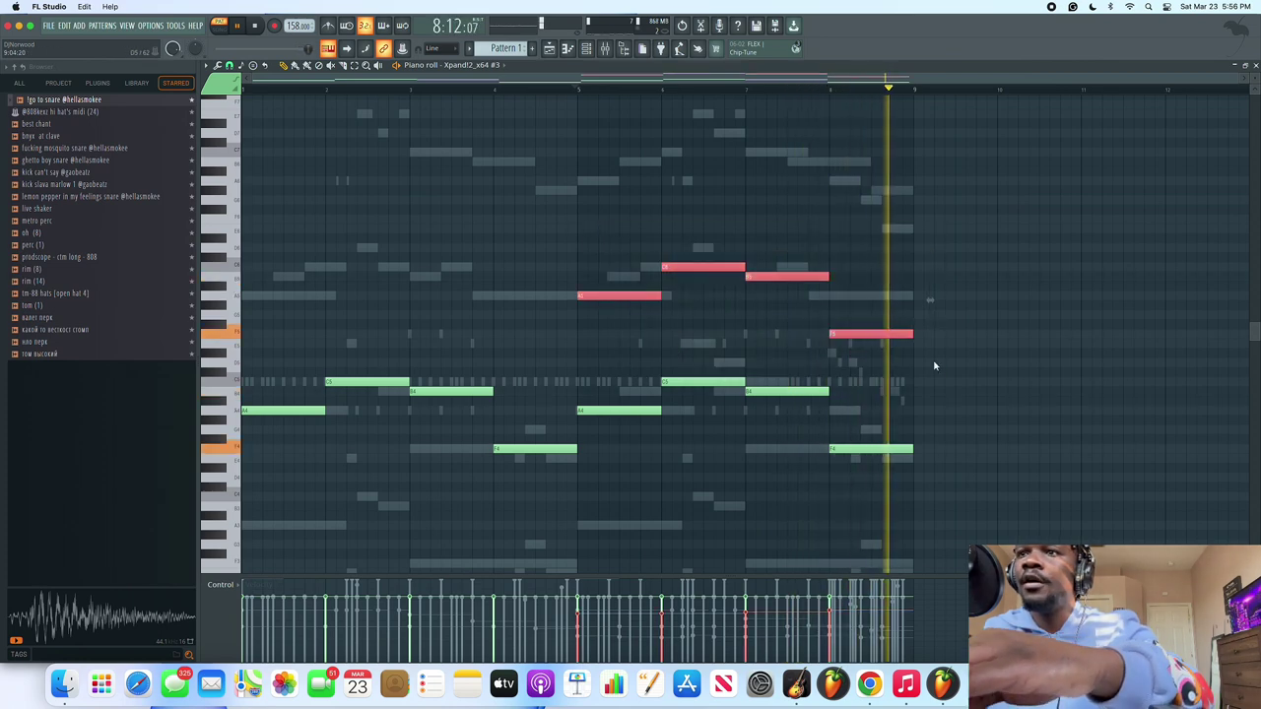
key("space")
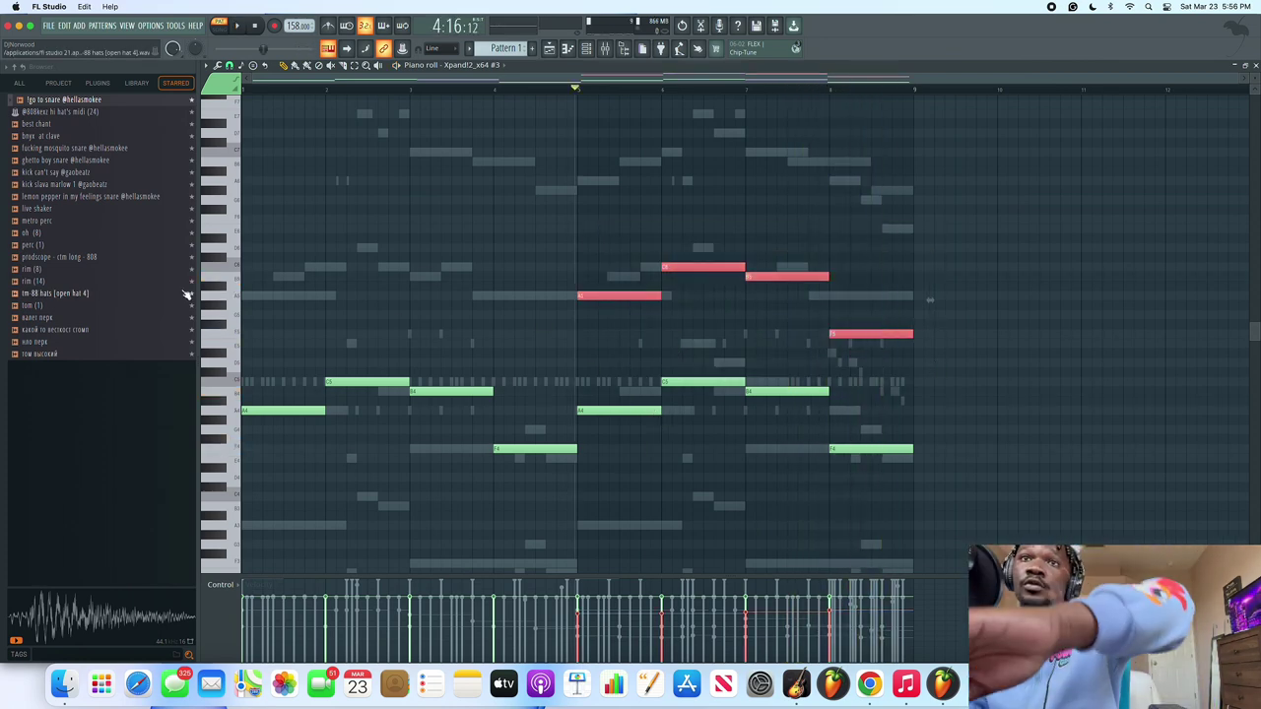
left_click(222, 294)
left_click(224, 267)
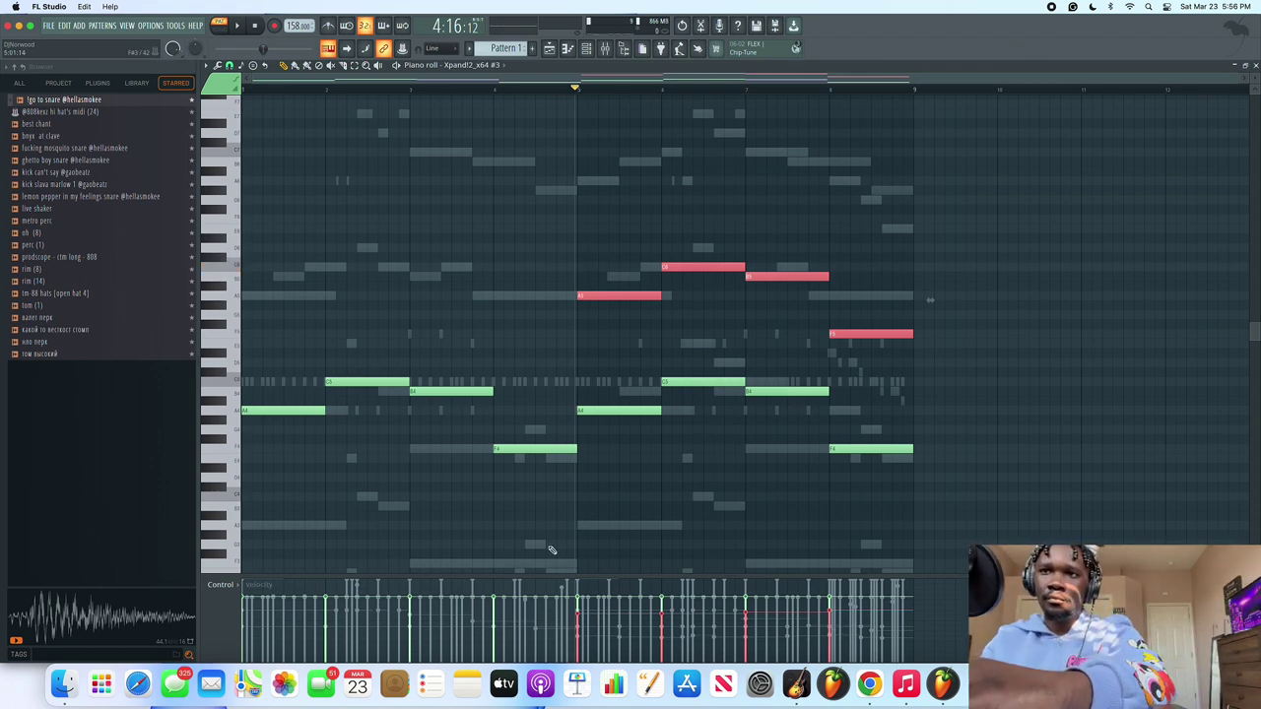
Select the lower-octave notes, reselect the upper-octave notes in bars 5 to 8, and play the Xpand!2_x64 #3 part.
left_click_drag(266, 358, 965, 569)
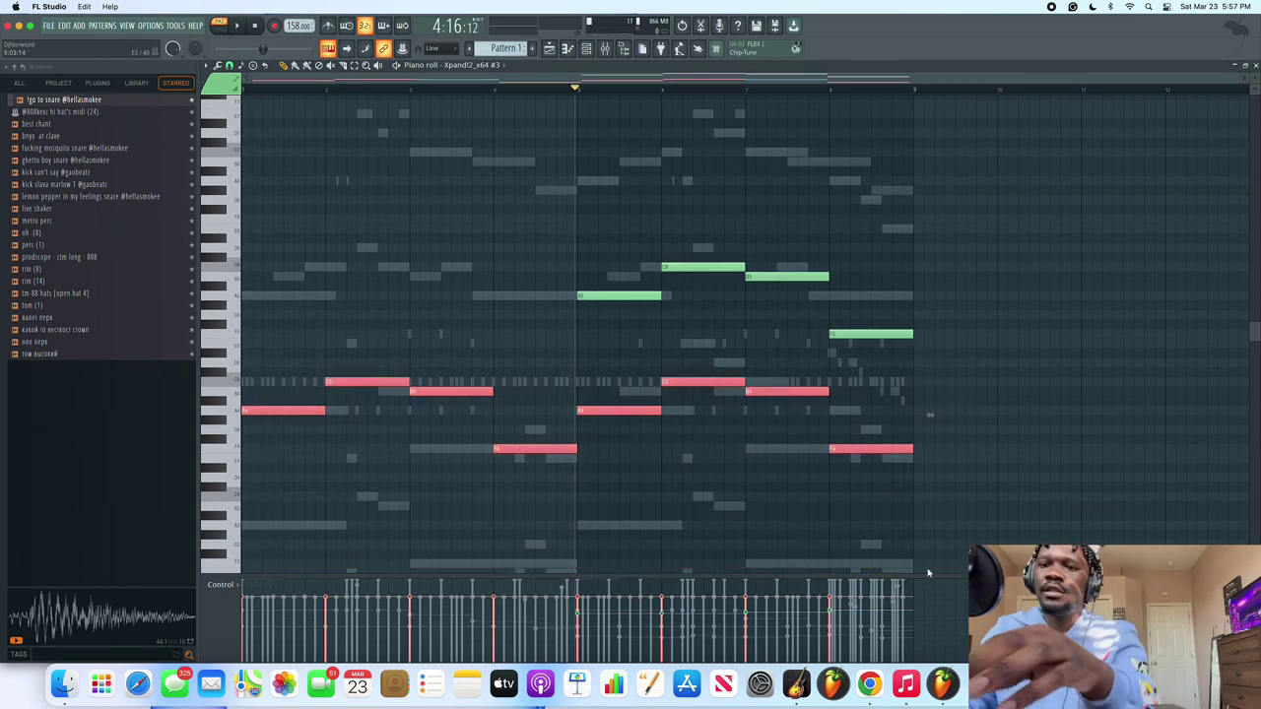
left_click_drag(576, 222, 968, 355)
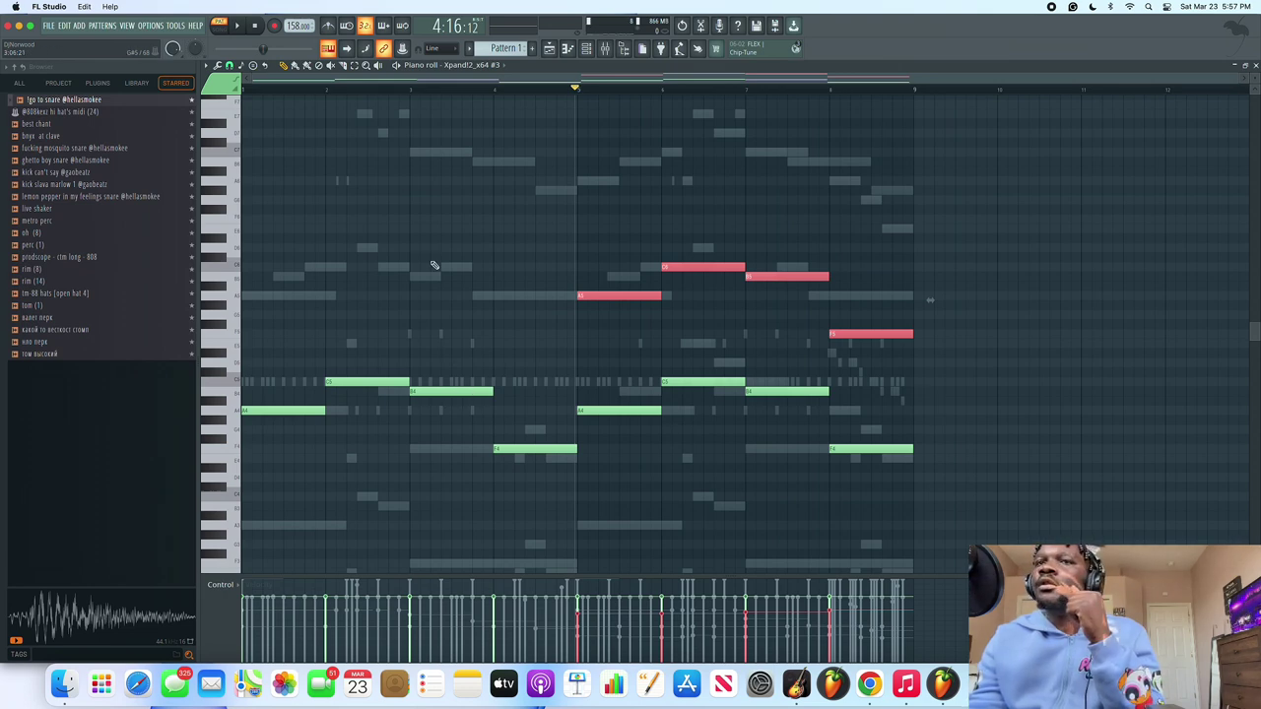
key("space")
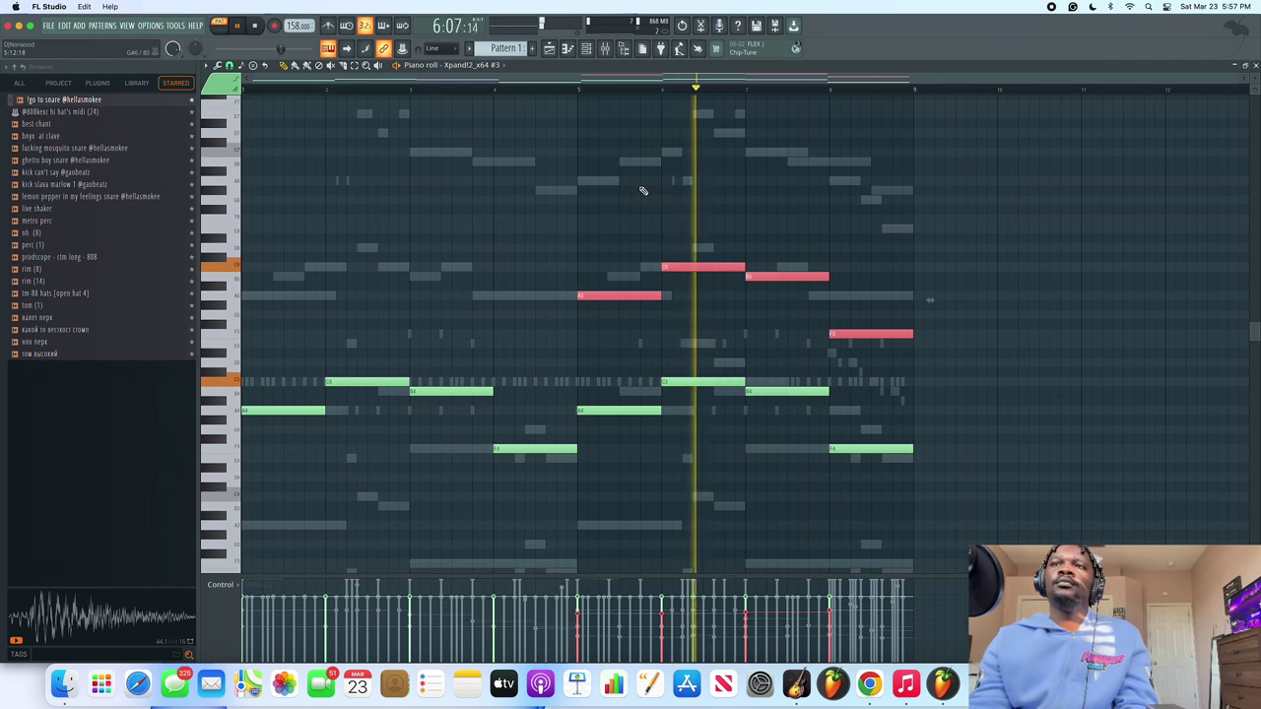
key("space")
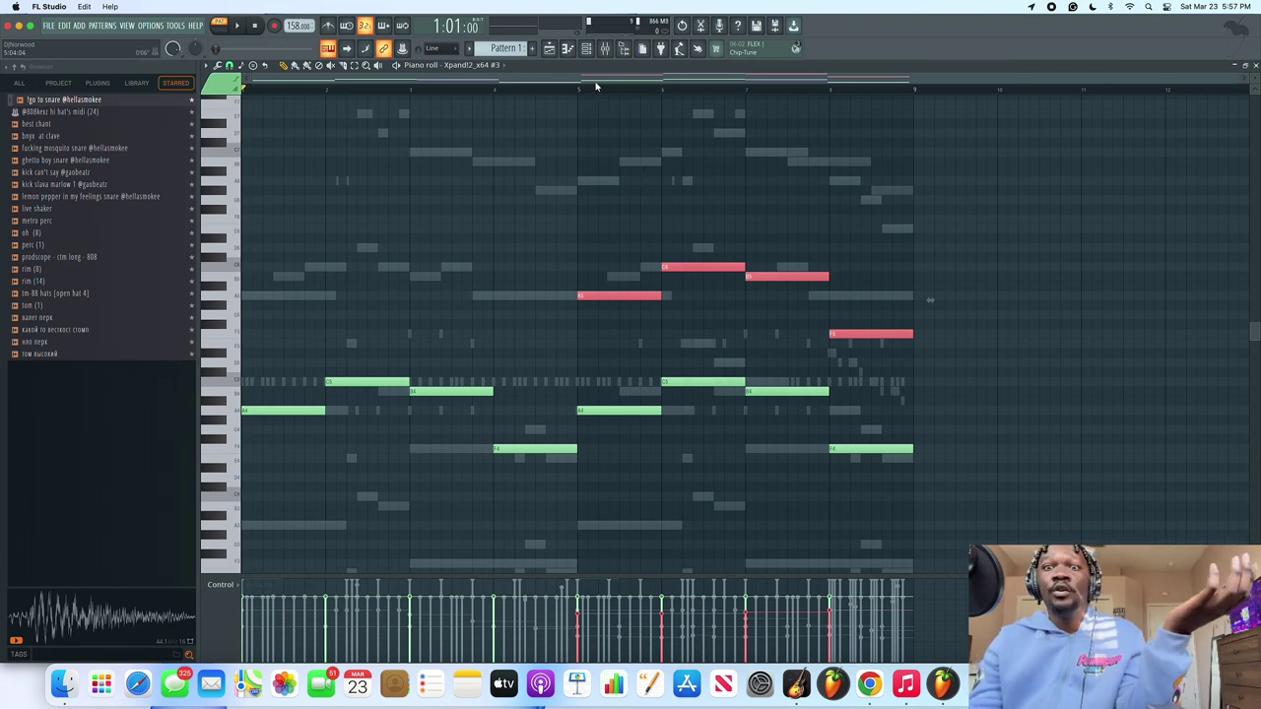
Unmute Xpand!2_x64, Xpand!2_x64 #2 and BooBass alongside Xpand!2_x64 #3 and play all four layers together.
left_click(586, 48)
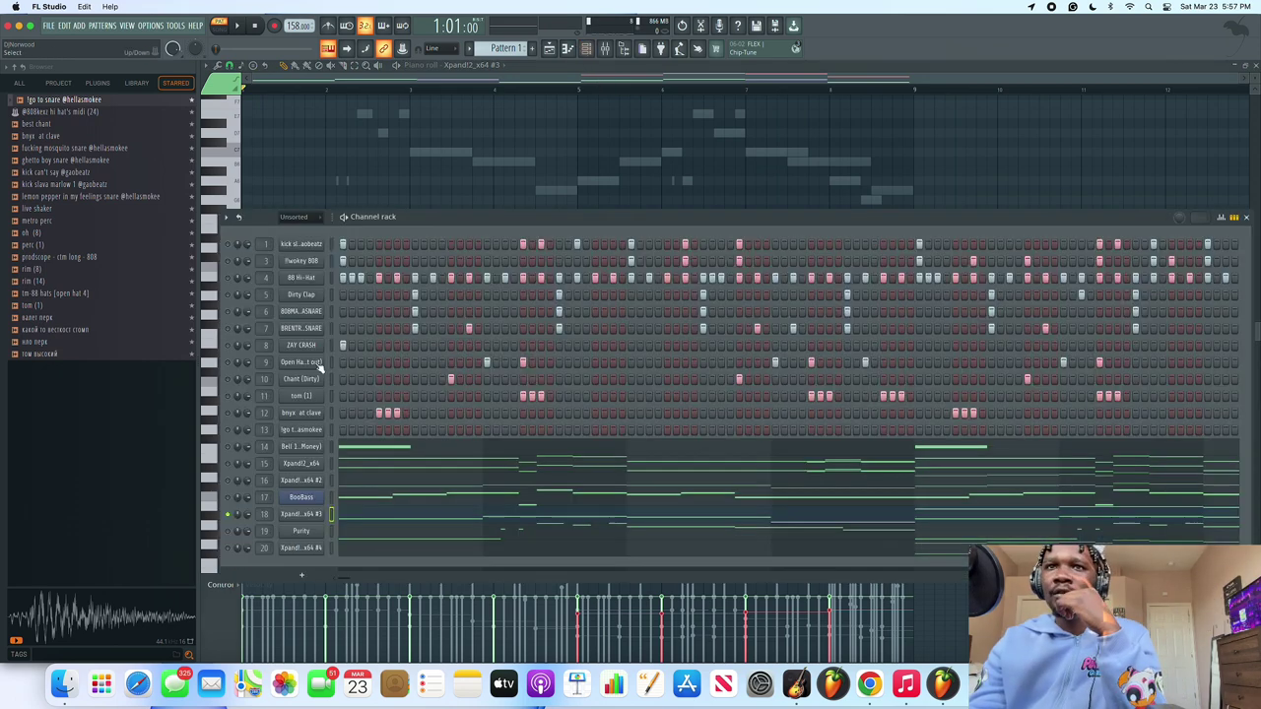
left_click_drag(234, 459, 240, 500)
key("space")
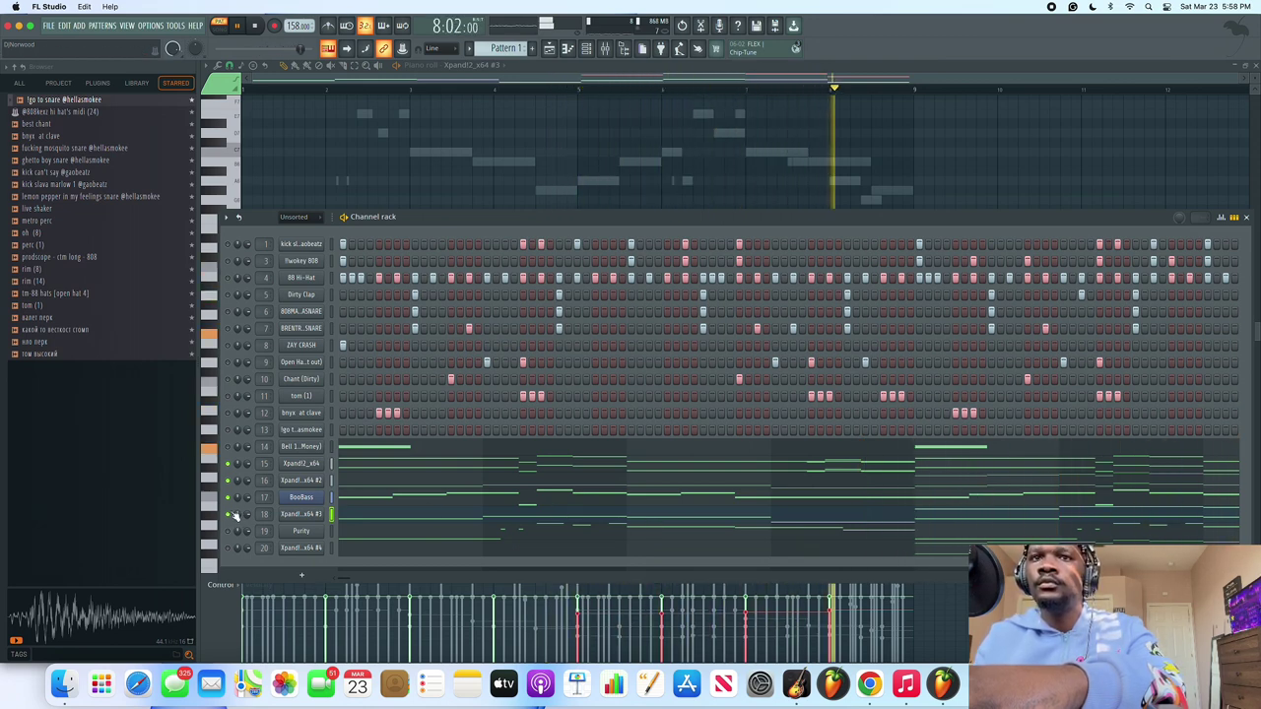
key("space")
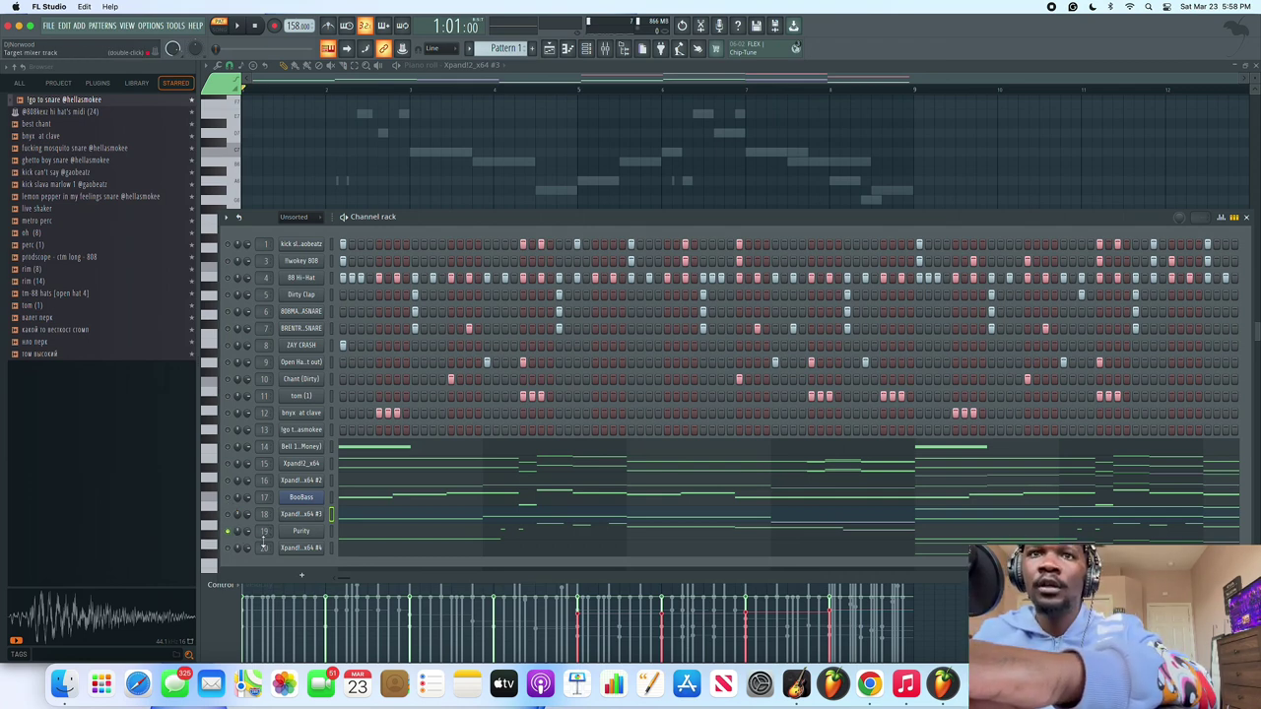
Play the Purity channel on its own from bar 1 and open its piano roll.
key("space")
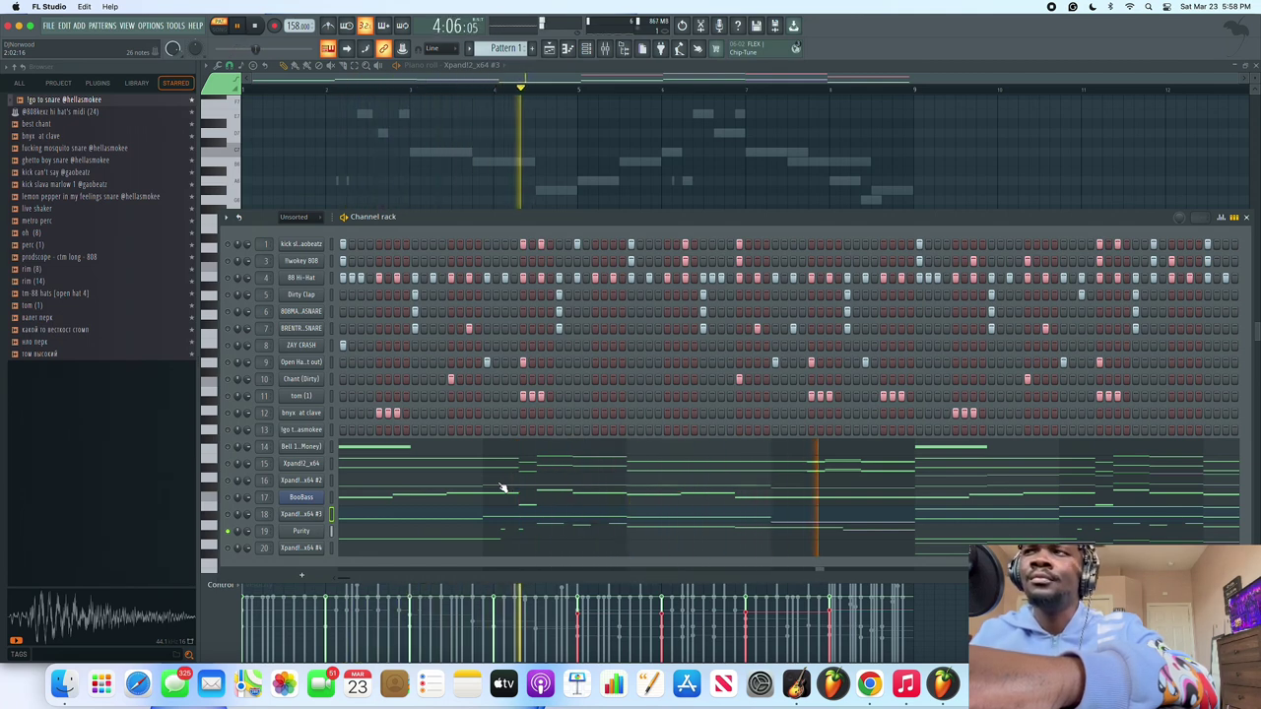
key("space")
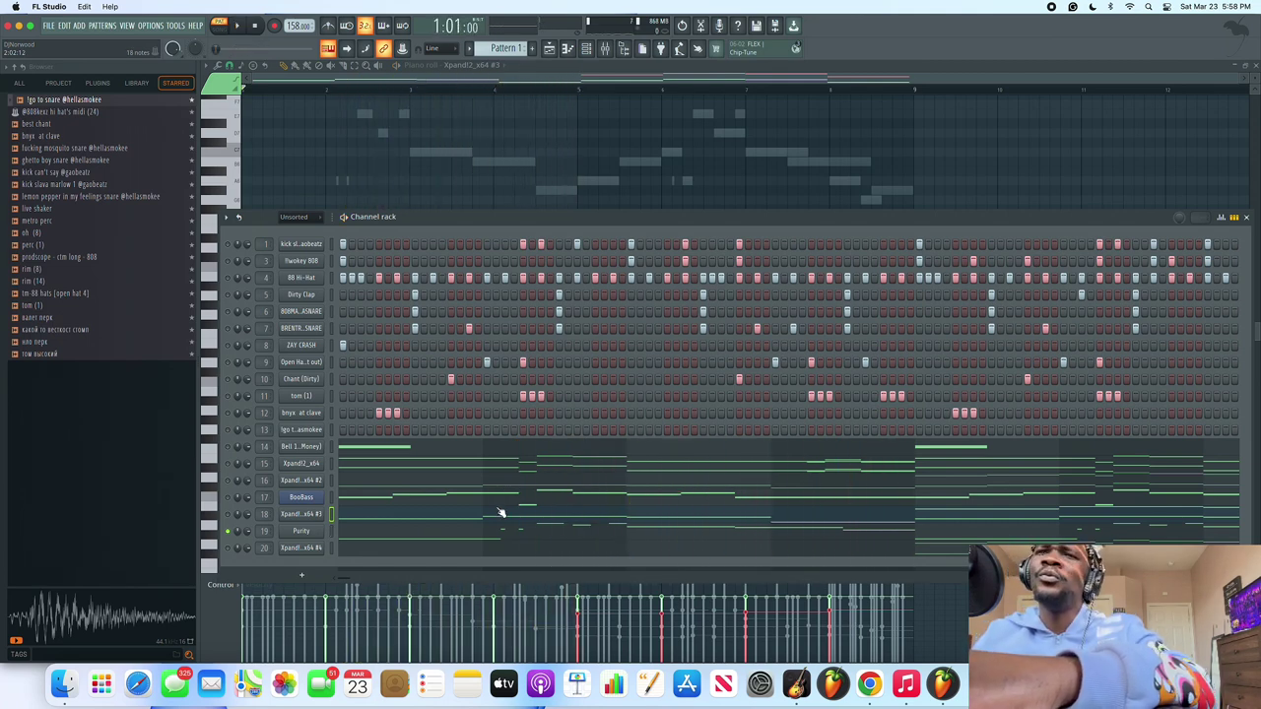
left_click(508, 529)
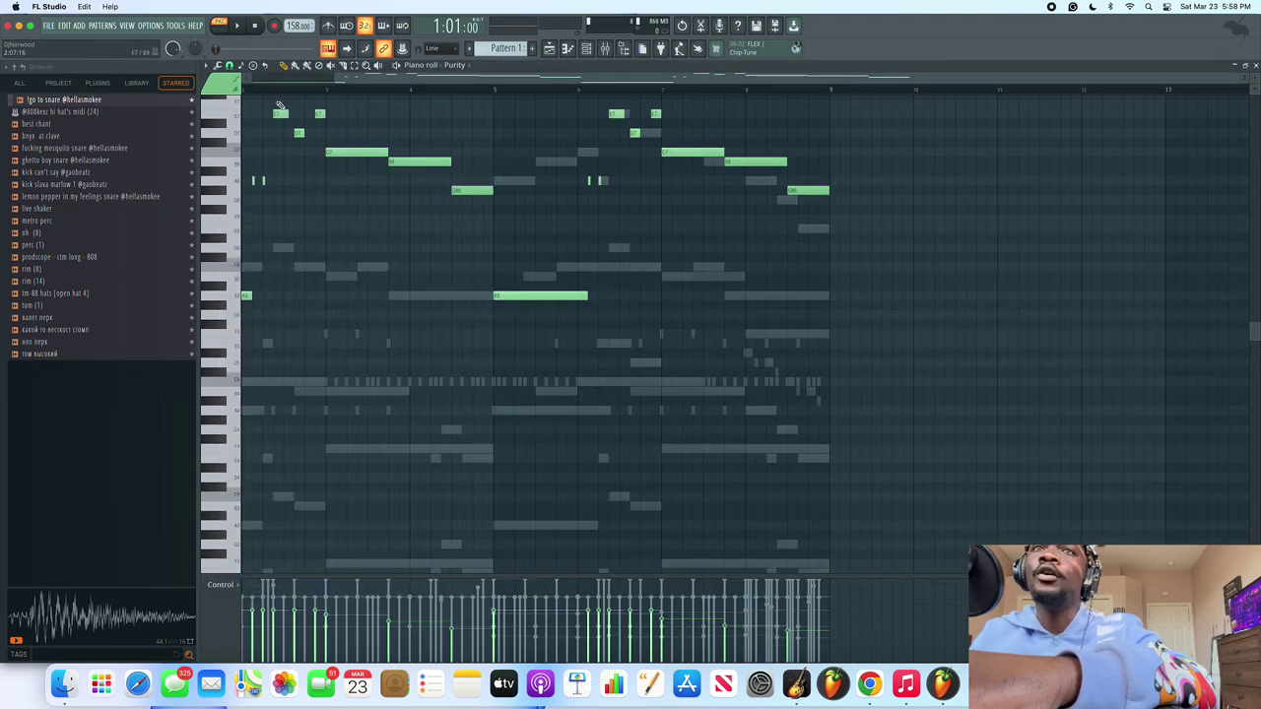
Set the playback position to the beginning of bar 2 and play the Purity melody from there.
left_click_drag(266, 87, 248, 90)
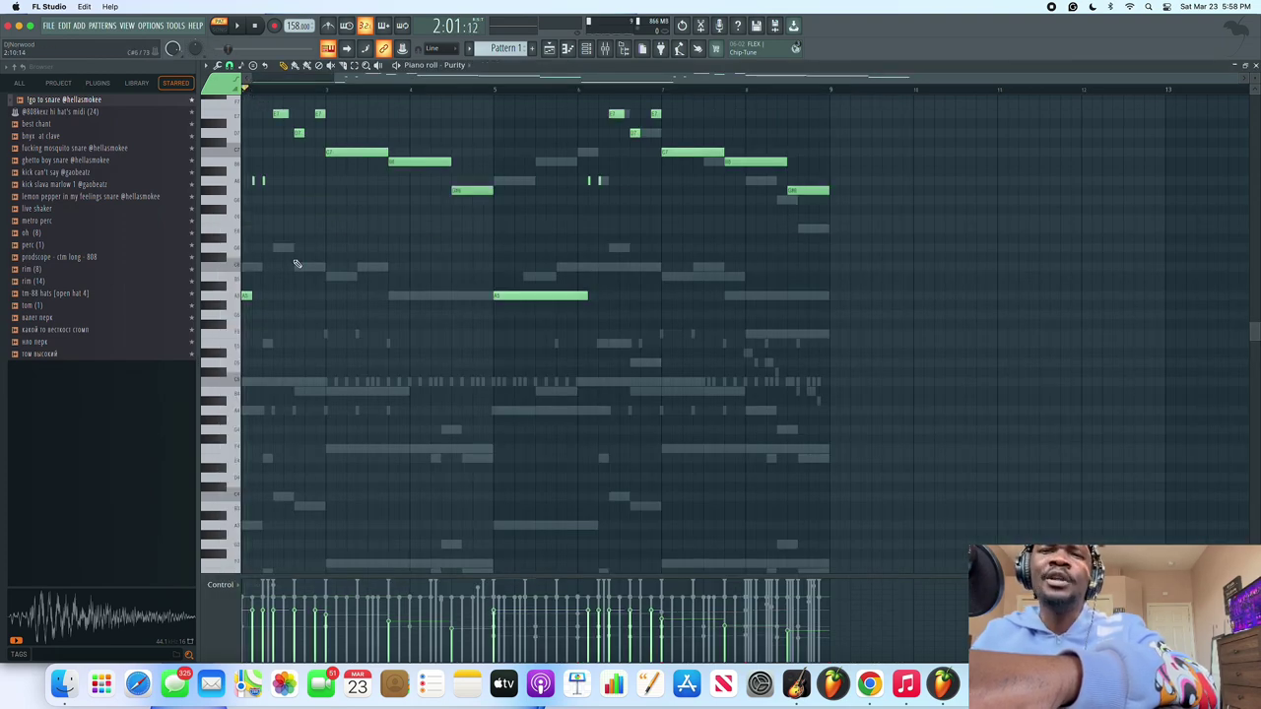
scroll(298, 271, "up", 3)
key("space")
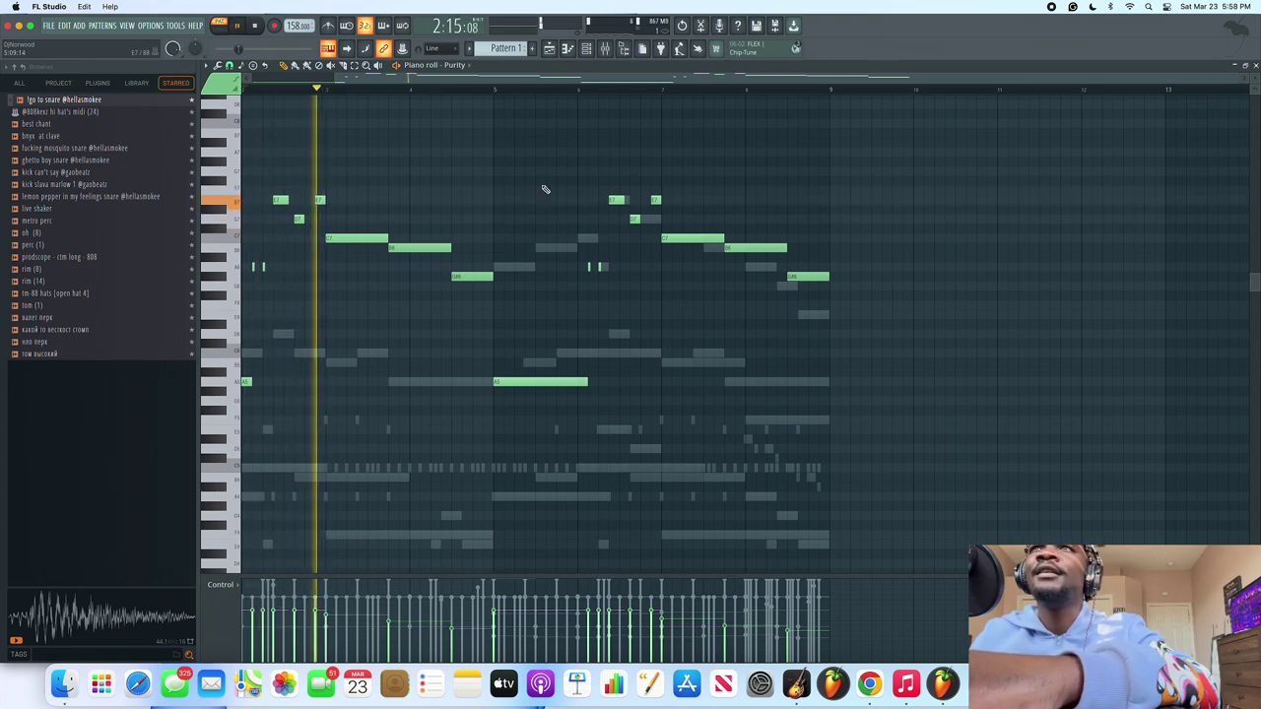
key("space")
Unmute BooBass in the channel rack and play it together with Purity from bar 2.
key("F6")
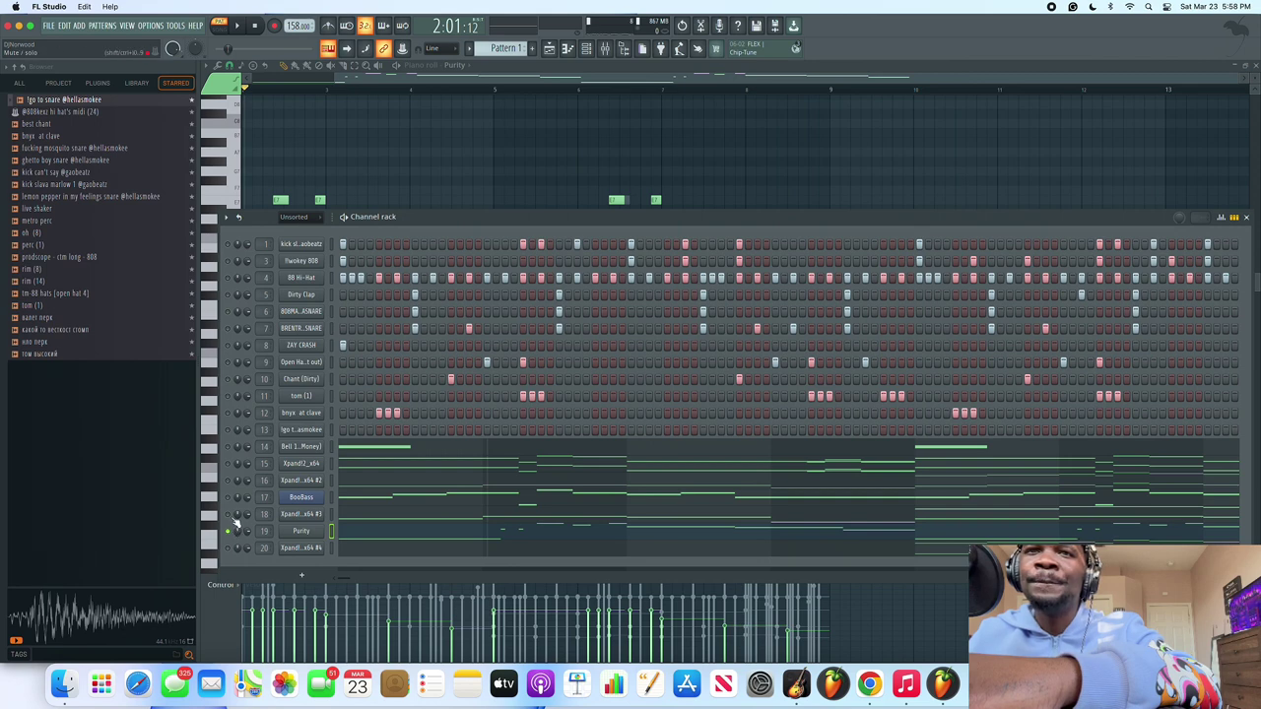
left_click(227, 497)
key("space")
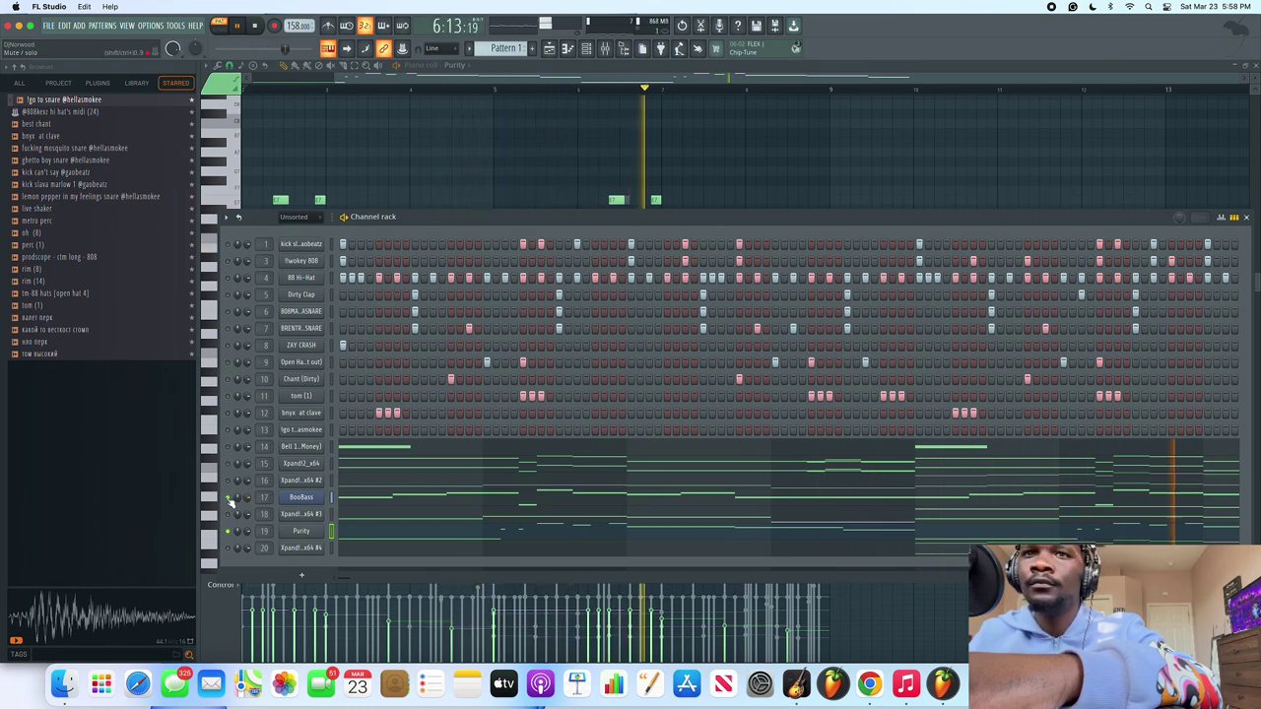
key("space")
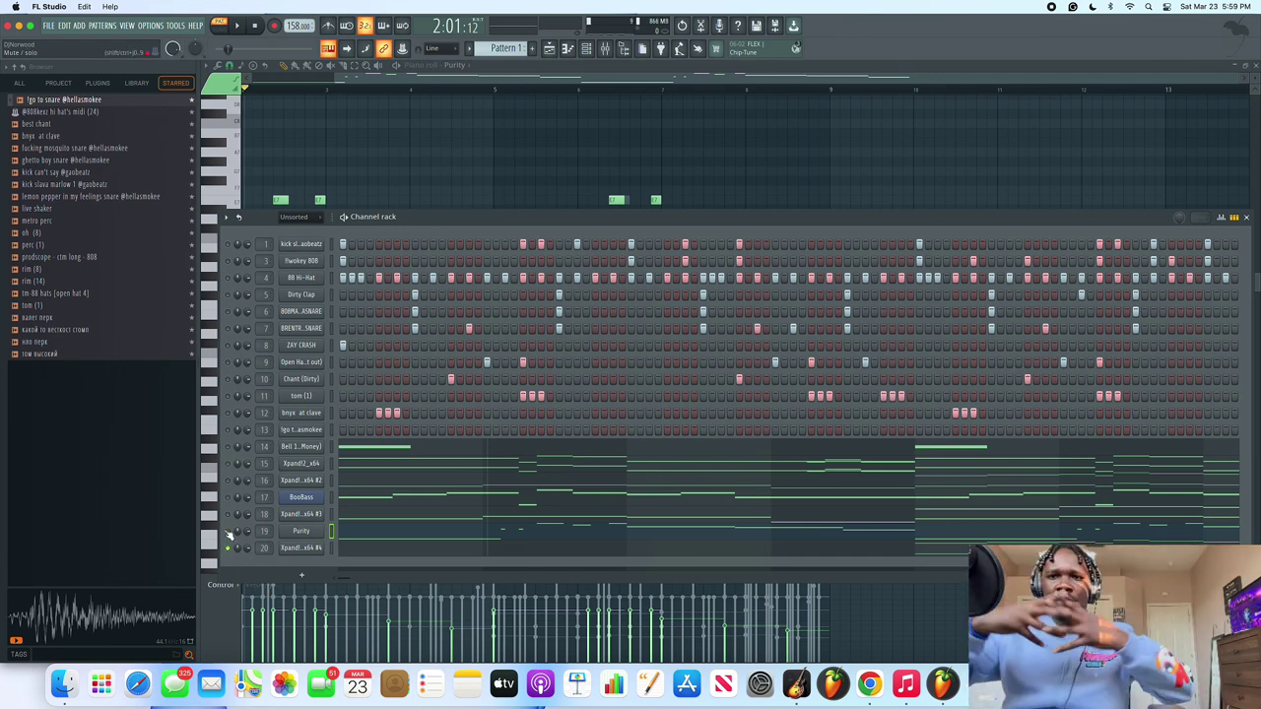
Open the piano roll of the soloed Xpand!2_x64 #4 channel and look over its low and high notes.
left_click(401, 557)
scroll(400, 300, "down", 3)
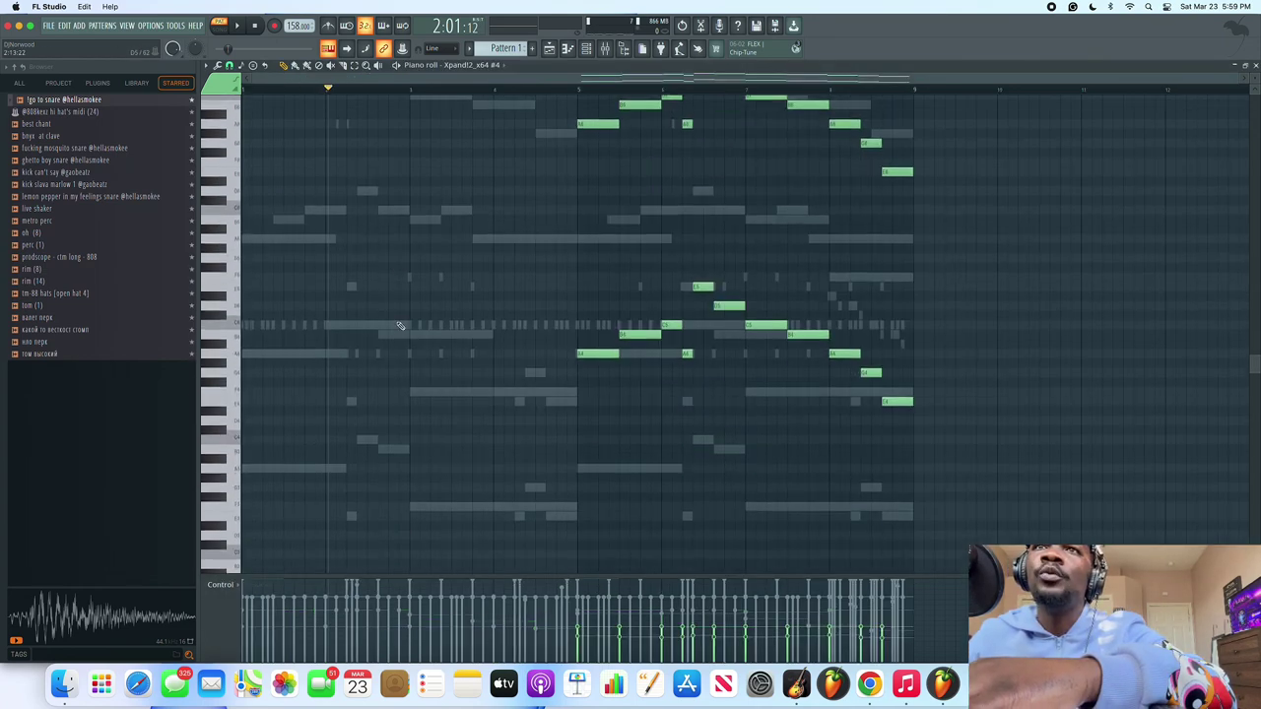
left_click_drag(402, 369, 351, 187)
right_click(392, 190)
scroll(378, 178, "down", 2)
scroll(422, 177, "up", 14)
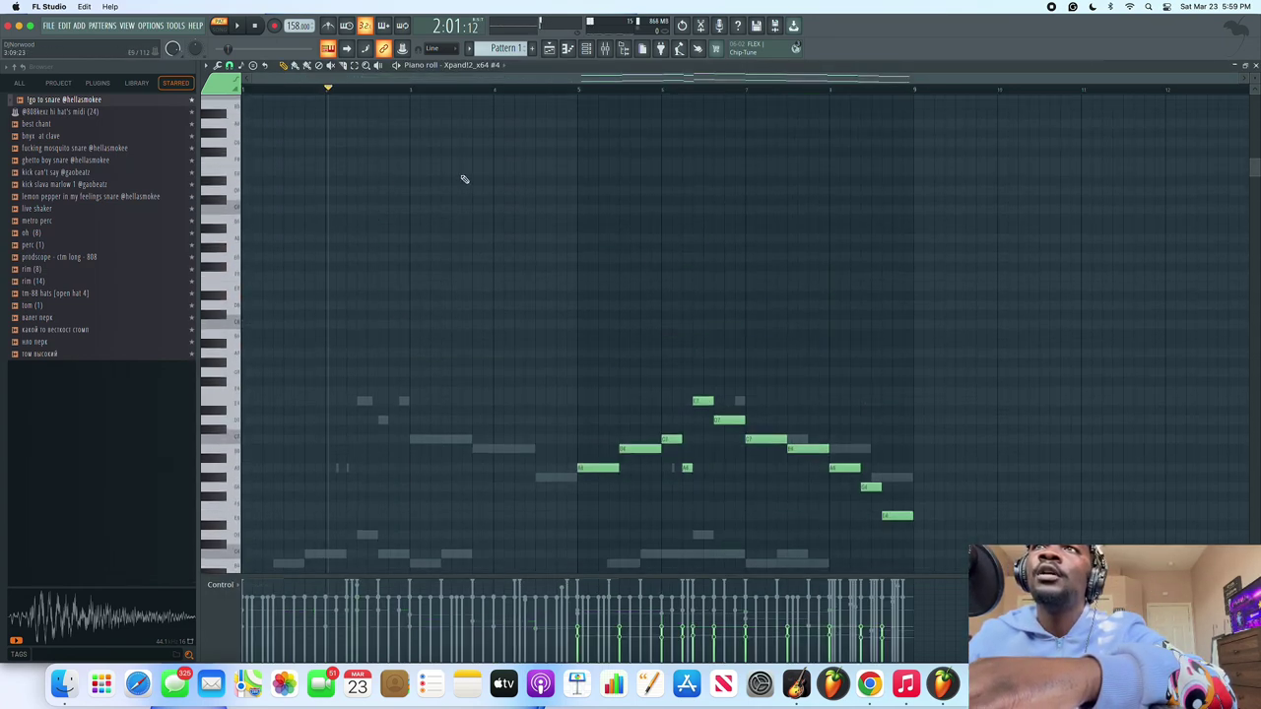
Draw two long notes, E7 and C#7, starting in the second half of bar 2 in the Xpand!2_x64 #4 piano roll.
scroll(465, 177, "down", 3)
scroll(460, 207, "down", 2)
left_click(374, 287)
left_click(394, 314)
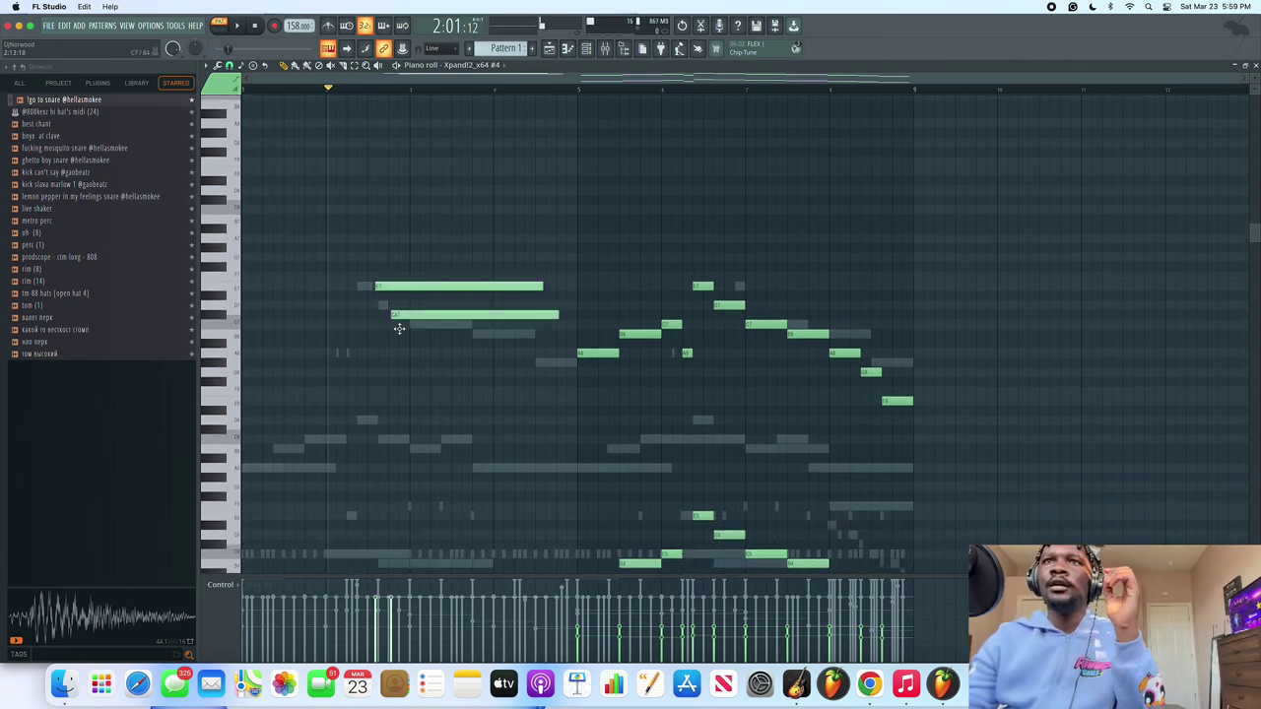
Add a third long note below the E7 and C#7 notes and delete all three from the Xpand!2_x64 #4 piano roll.
left_click(433, 362)
right_click(450, 286)
right_click(466, 314)
right_click(498, 362)
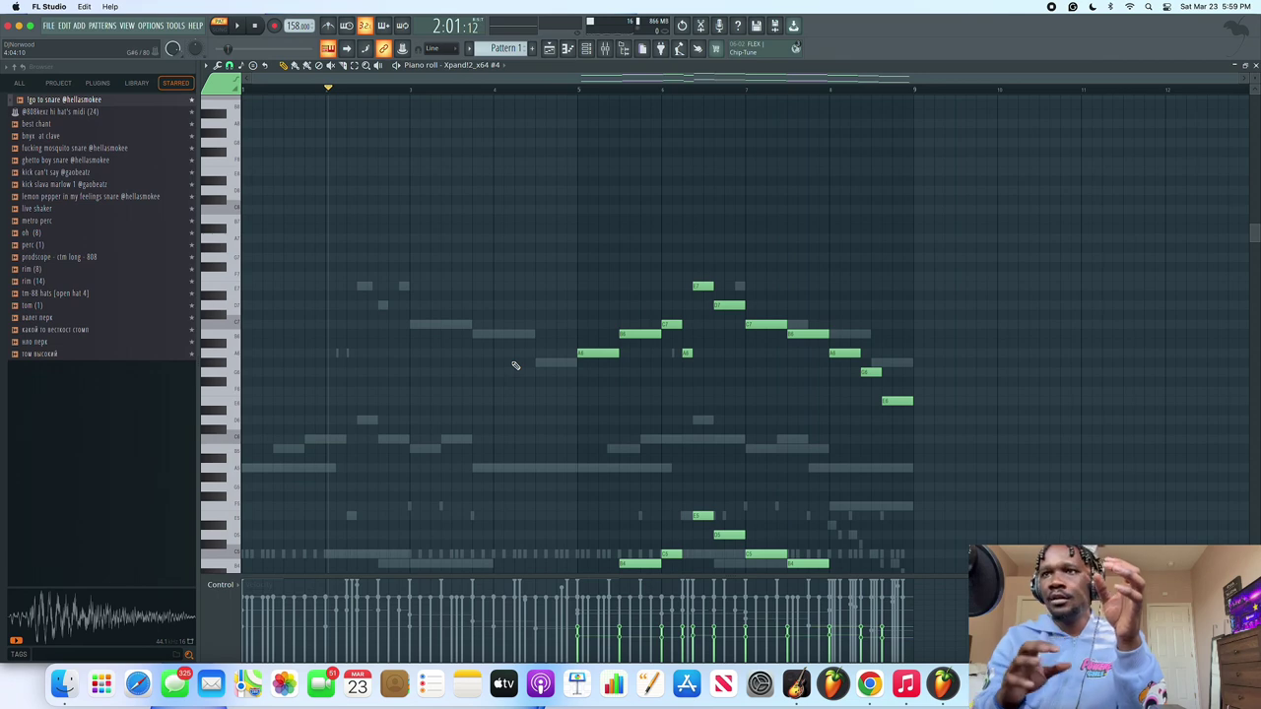
Draw three descending notes around the start of bar 3 in the Xpand!2_x64 #4 piano roll and delete them again.
scroll(602, 175, "down", 1)
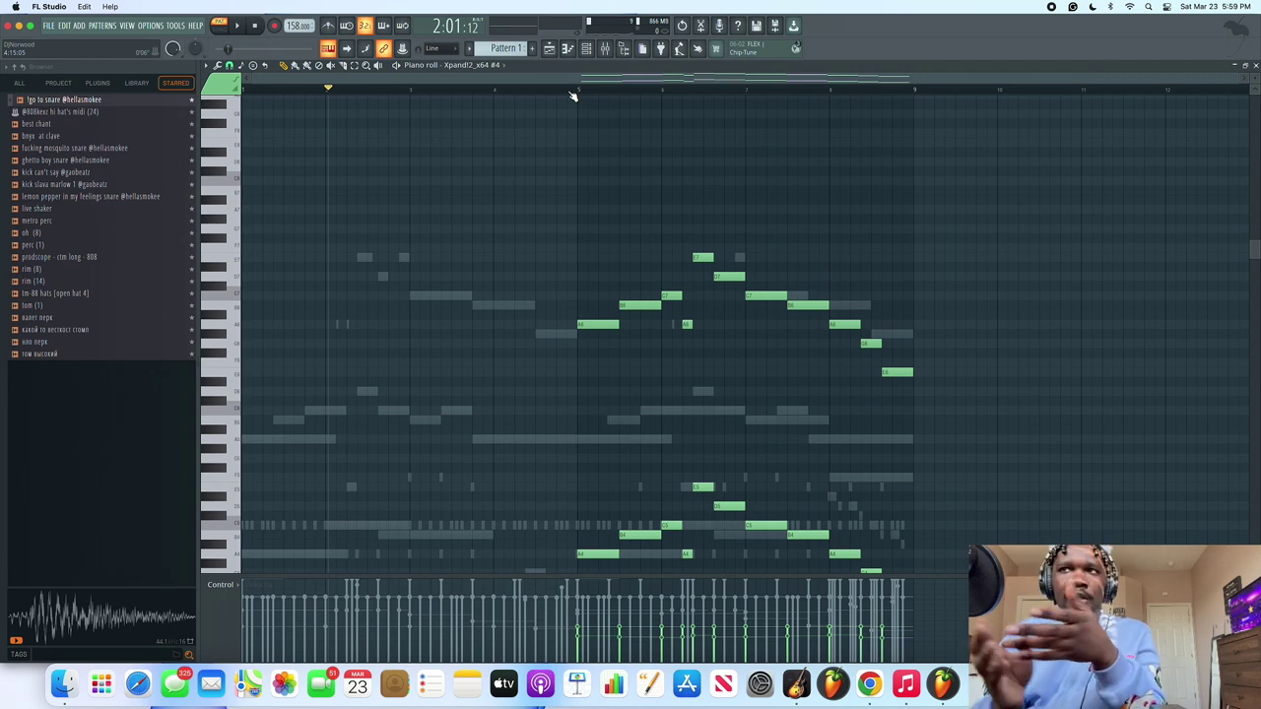
scroll(669, 261, "down", 4)
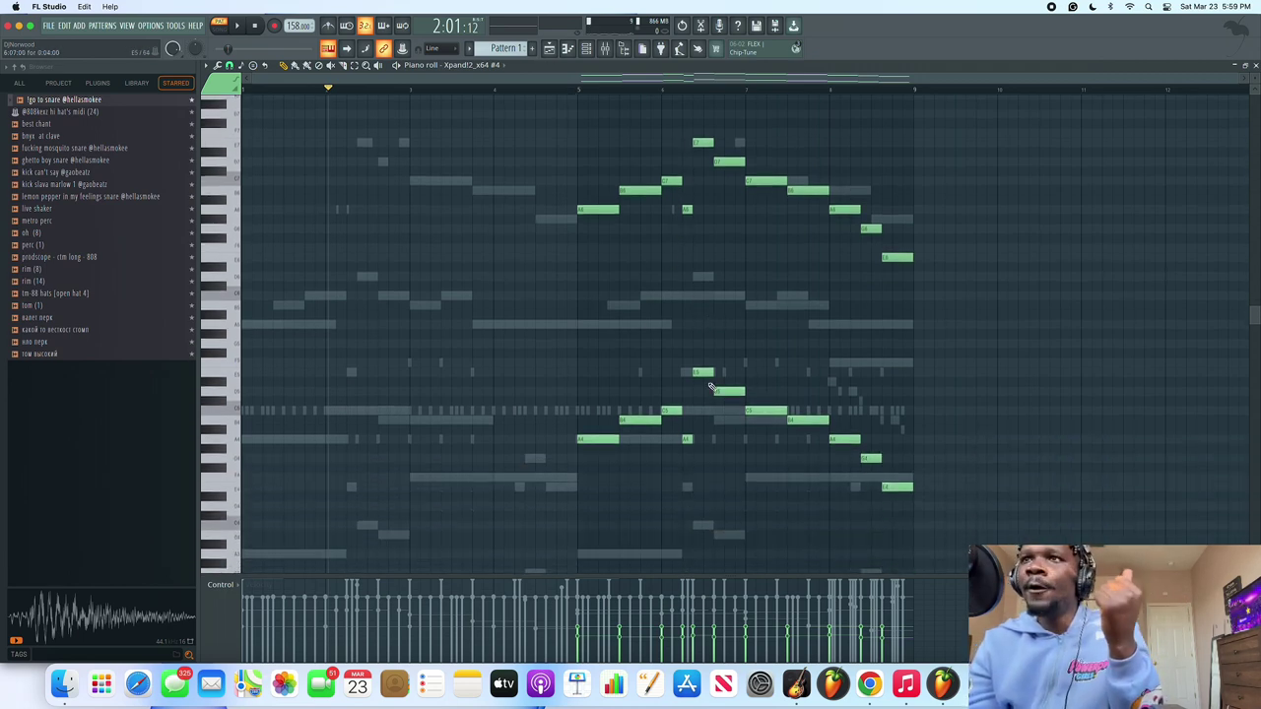
left_click(390, 287)
left_click(405, 314)
left_click(424, 343)
right_click(424, 344)
right_click(423, 314)
right_click(421, 286)
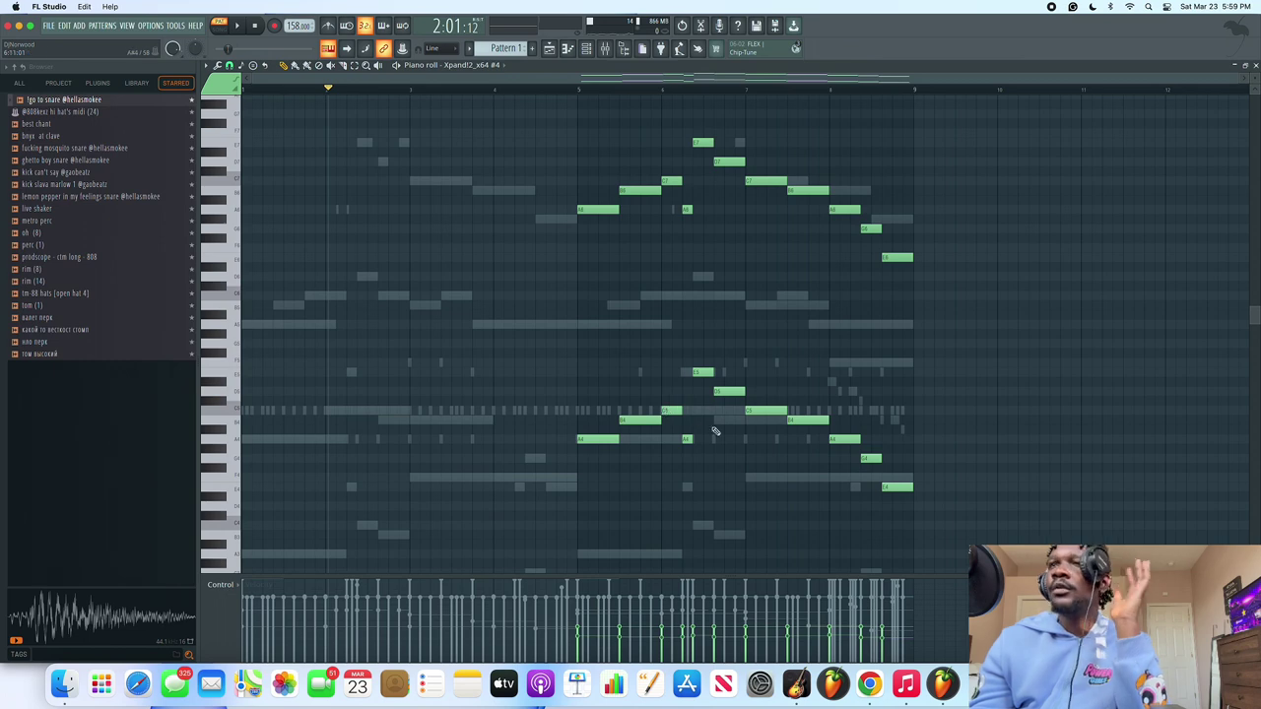
Set the playback position to late in bar 4 and play the Xpand!2_x64 #4 melody from there.
left_click(553, 89)
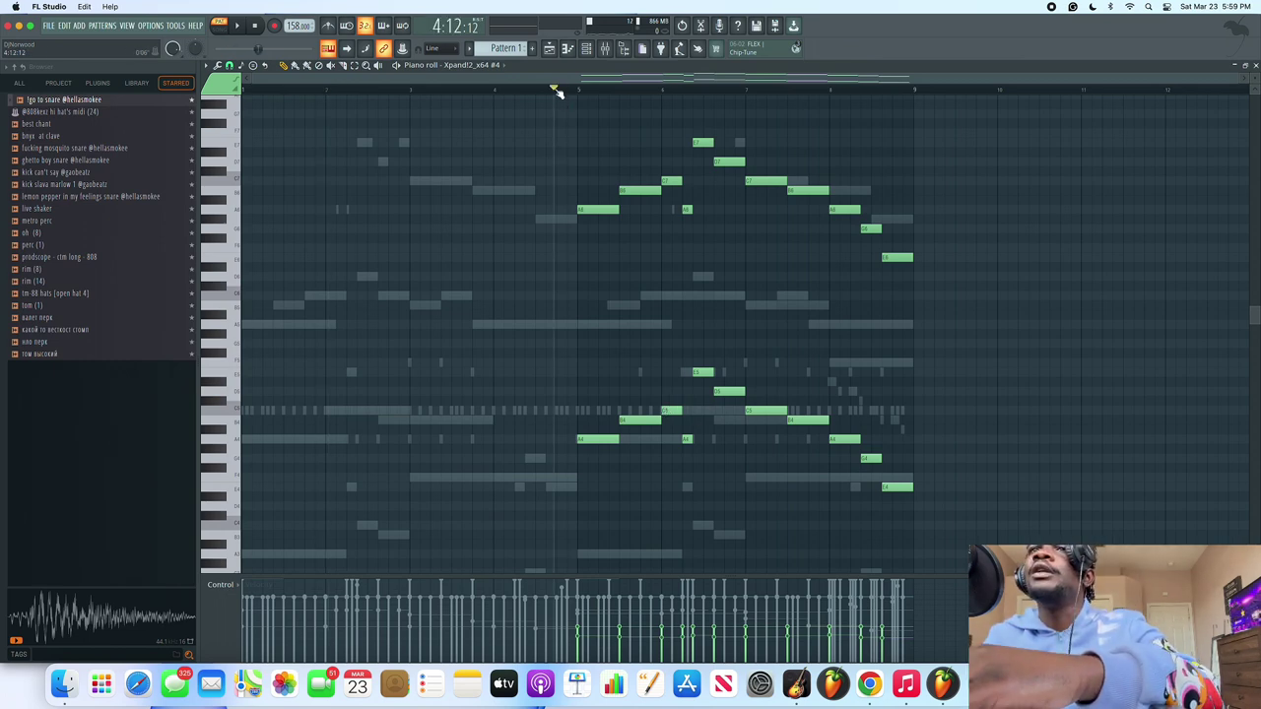
key("space")
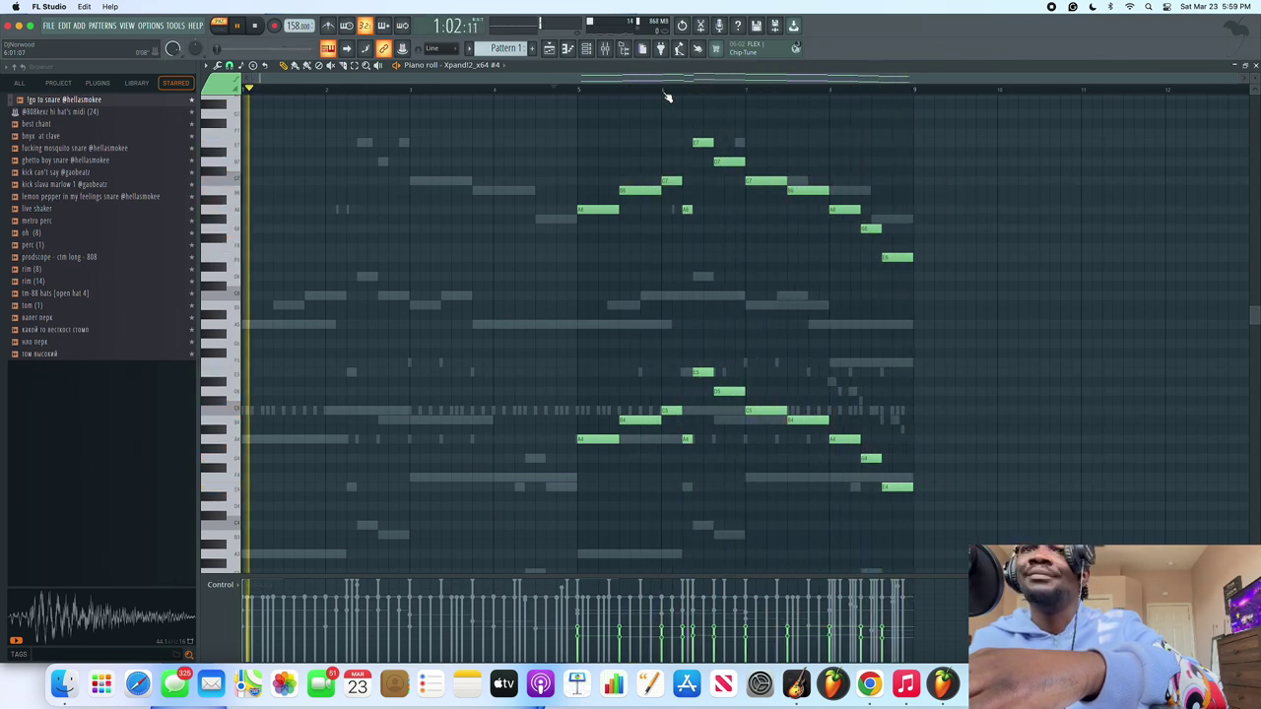
key("space")
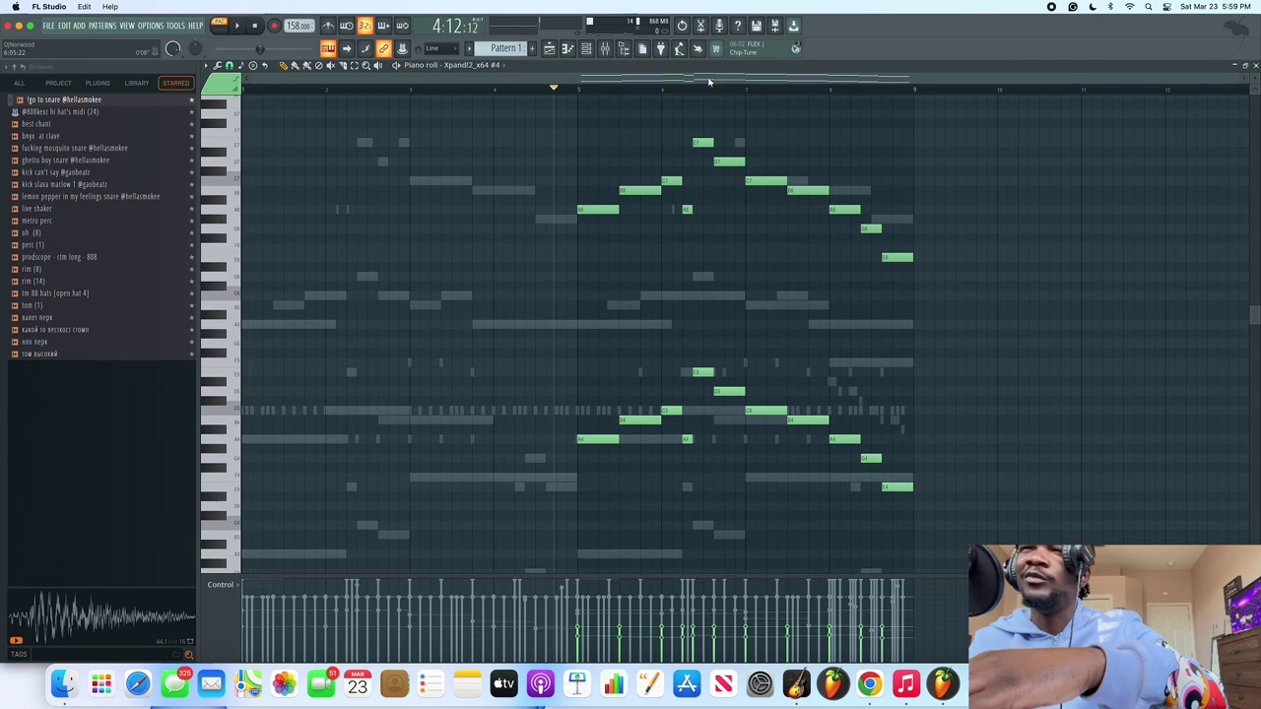
Solo the 88 Hi-Hat channel in the channel rack and play it from the beginning of the pattern.
left_click(586, 48)
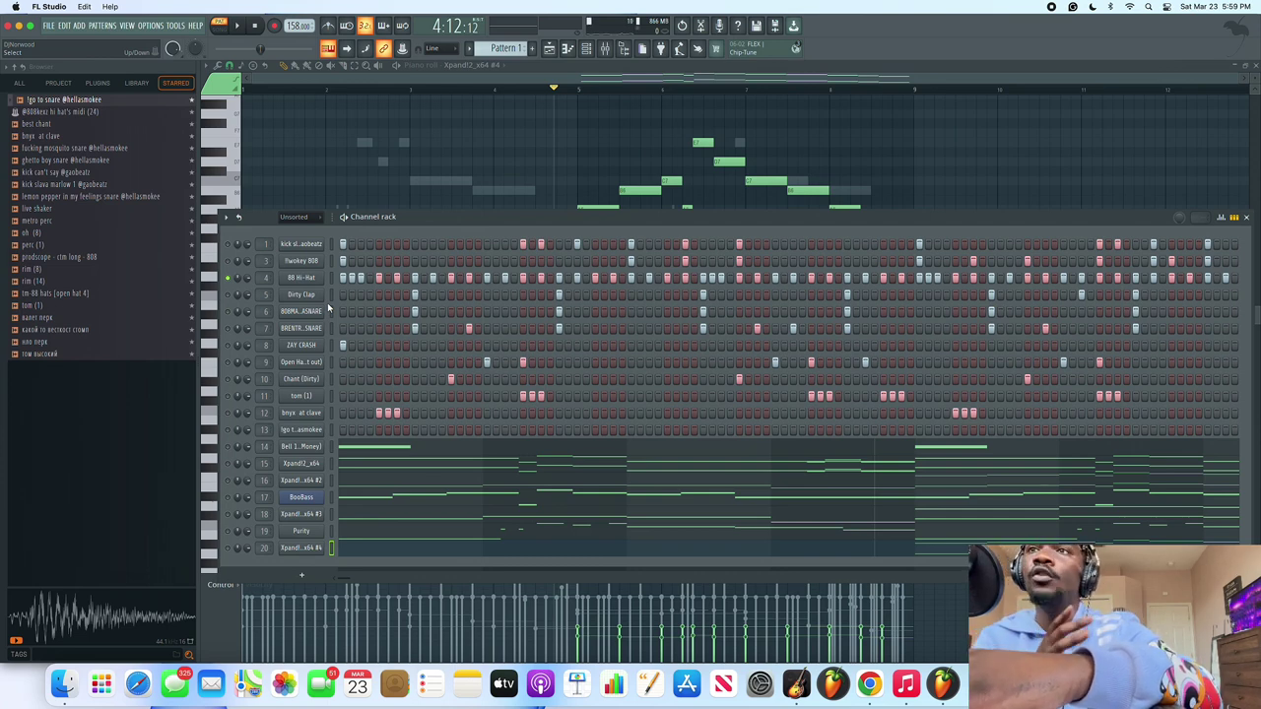
key("space")
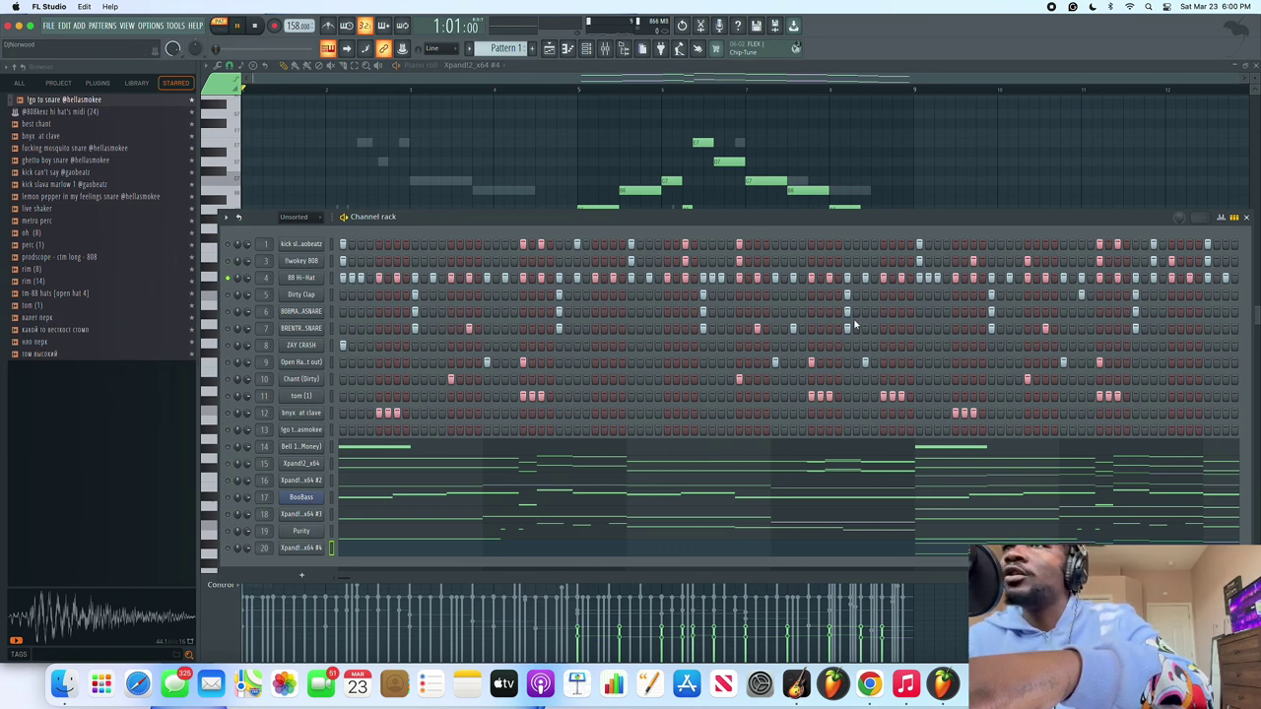
key("space")
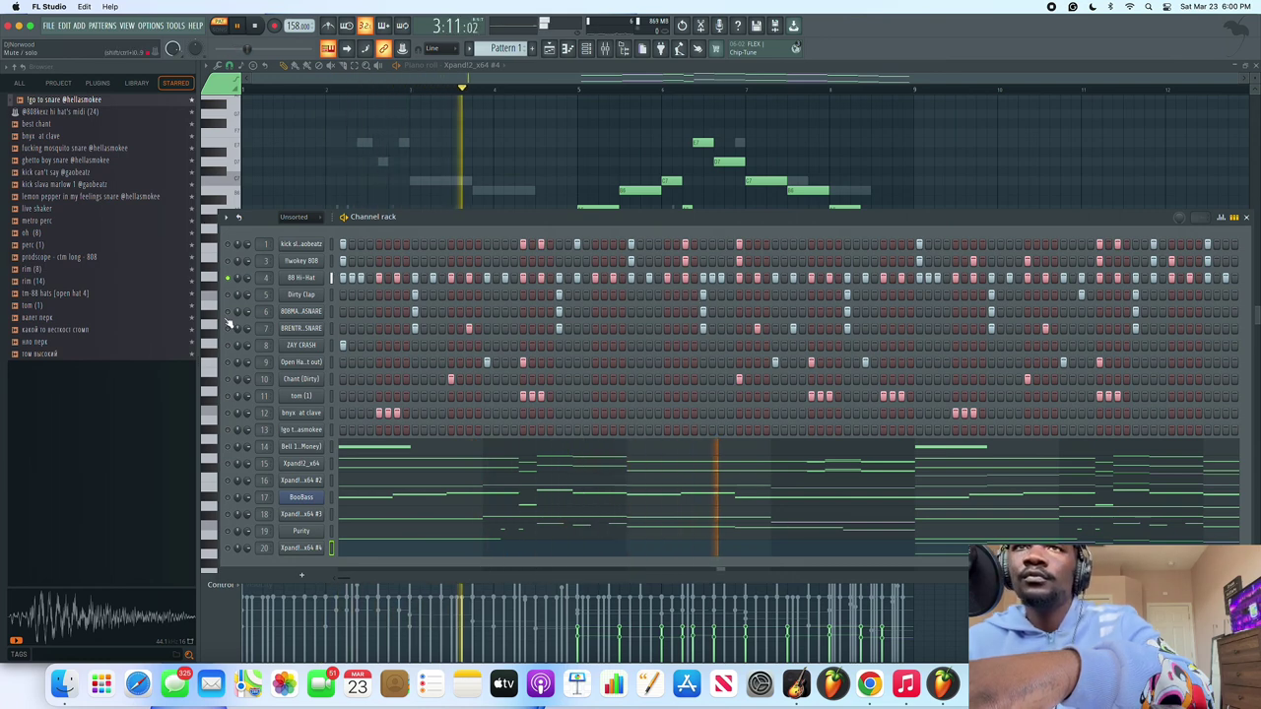
key("space")
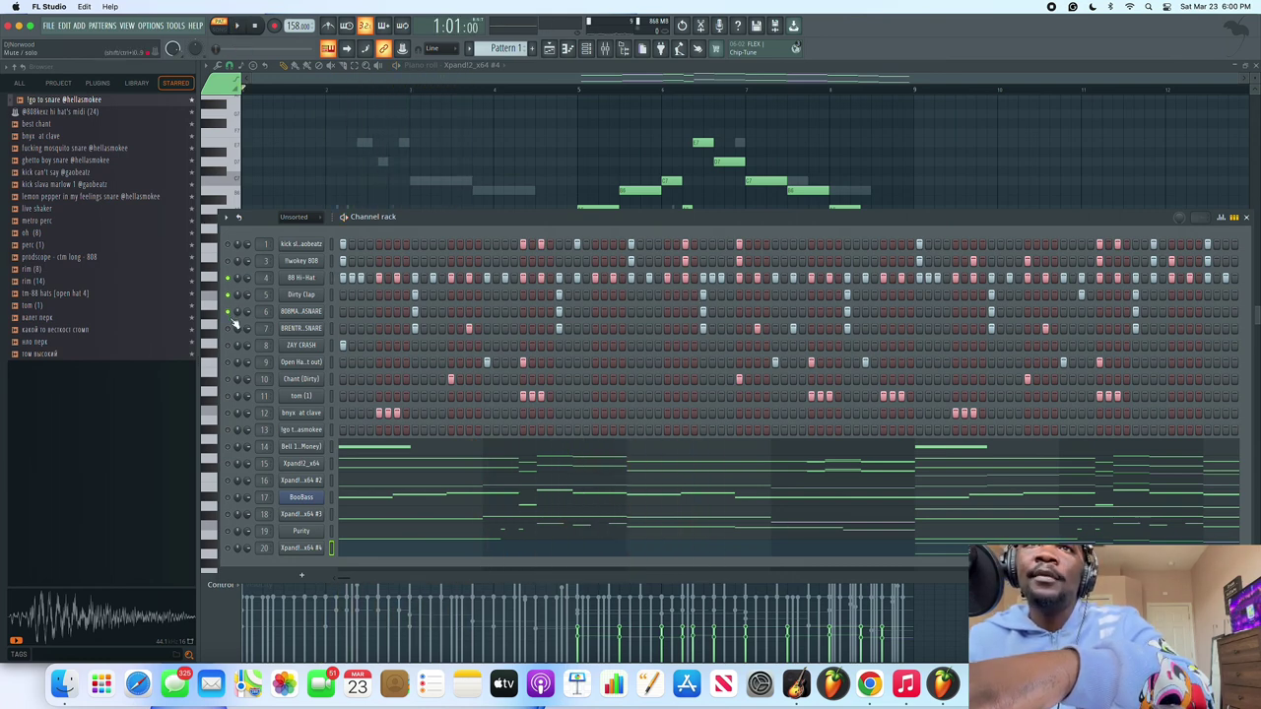
Open the BRENTRAMBO SNARE and 808MAFIASNARE samplers one after the other to audition both snares, closing each again.
left_click(298, 328)
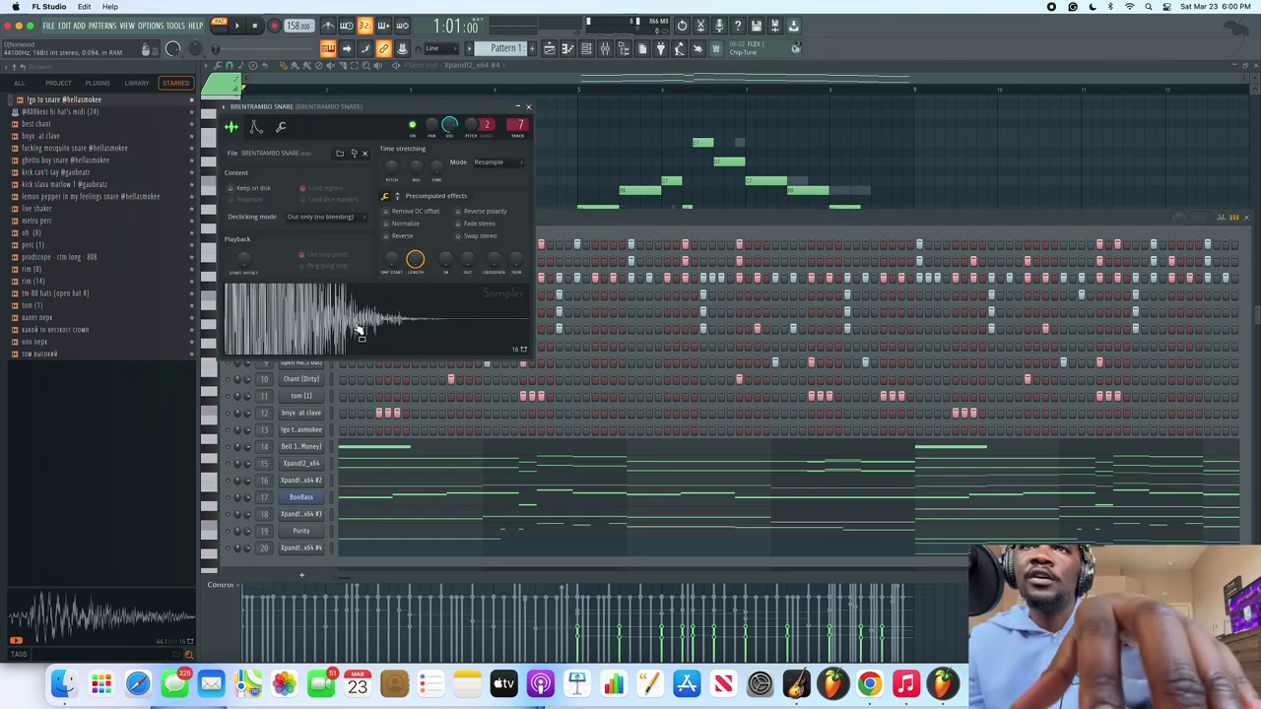
left_click(529, 107)
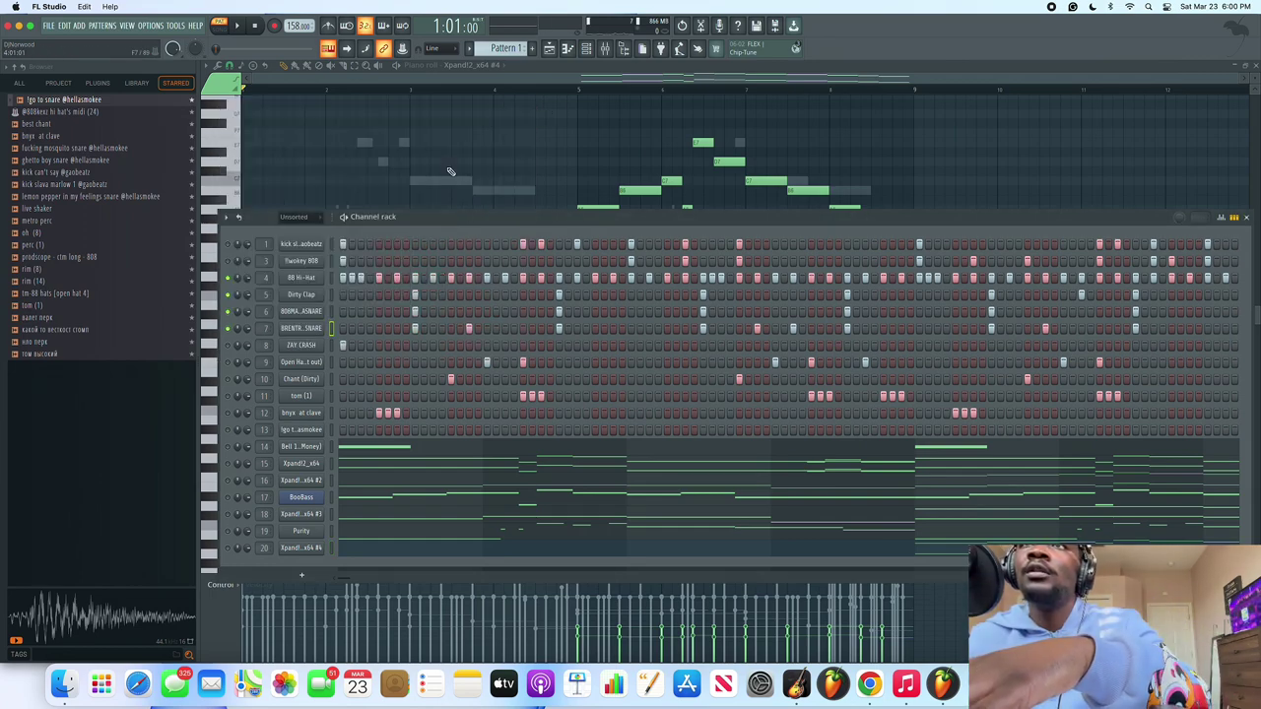
left_click(312, 311)
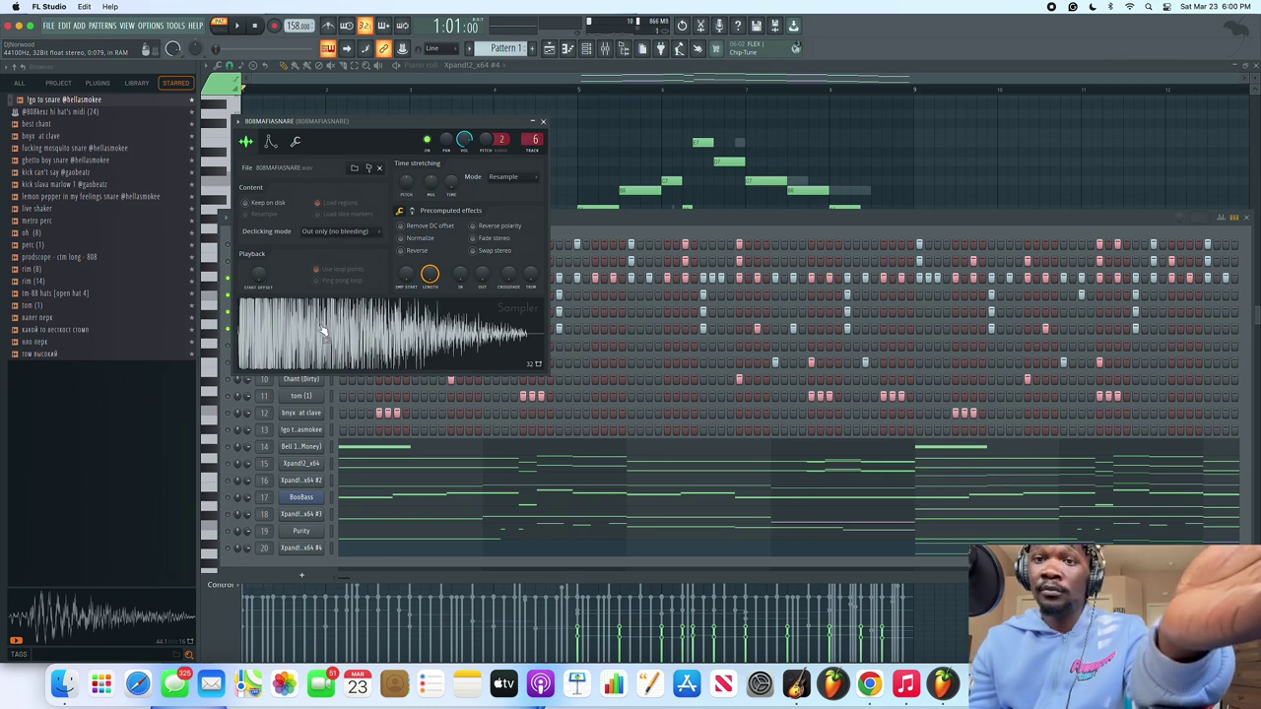
left_click(543, 123)
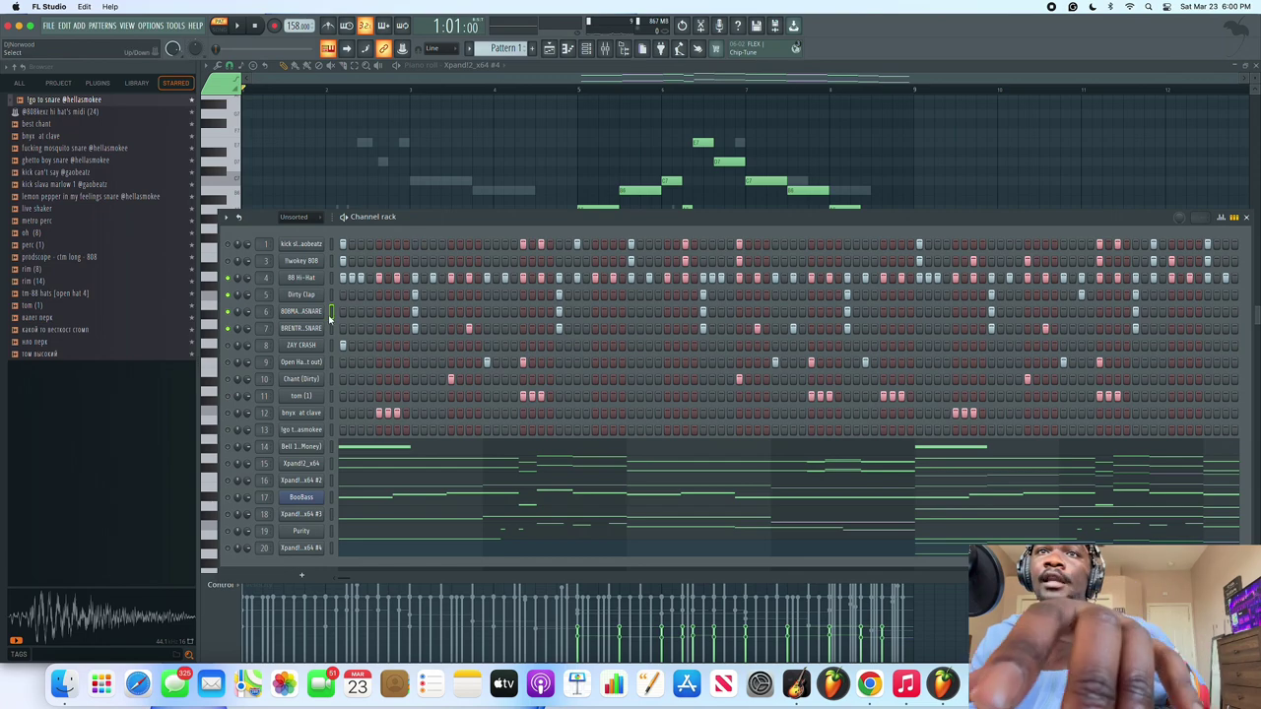
View the Dirty Clap notes in the piano roll and return to the channel rack.
right_click(318, 299)
left_click(340, 297)
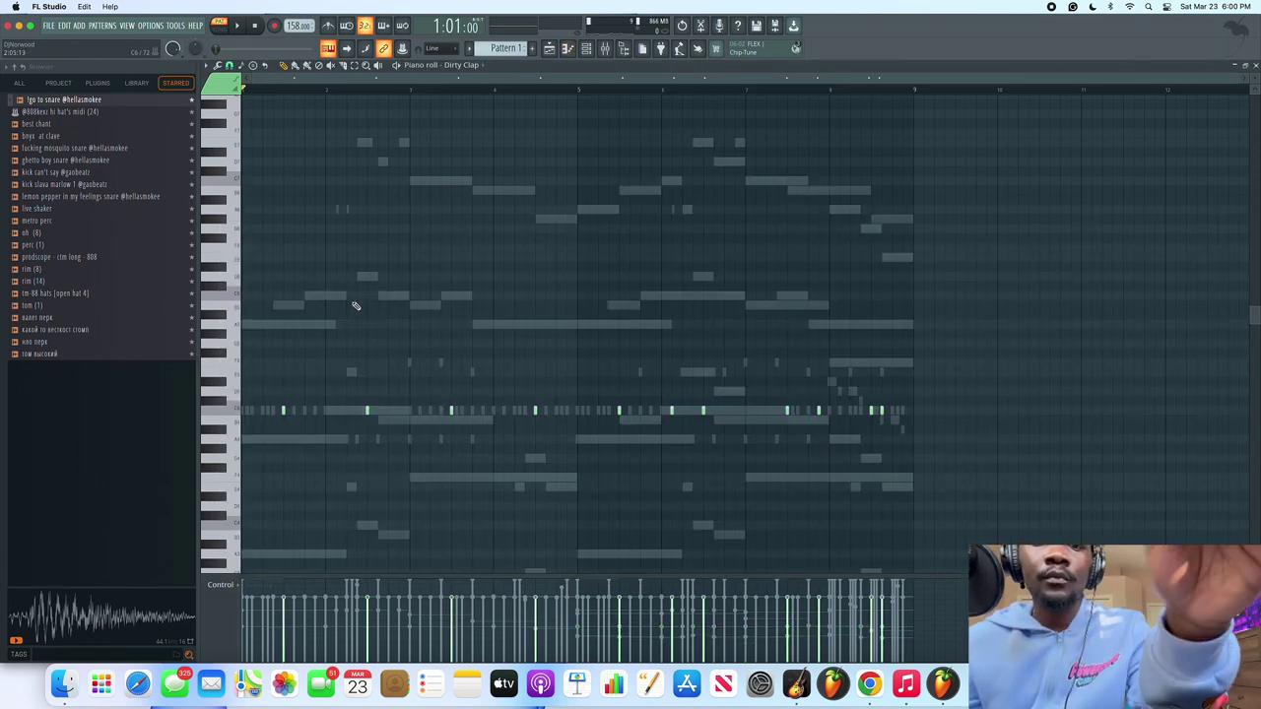
left_click(587, 53)
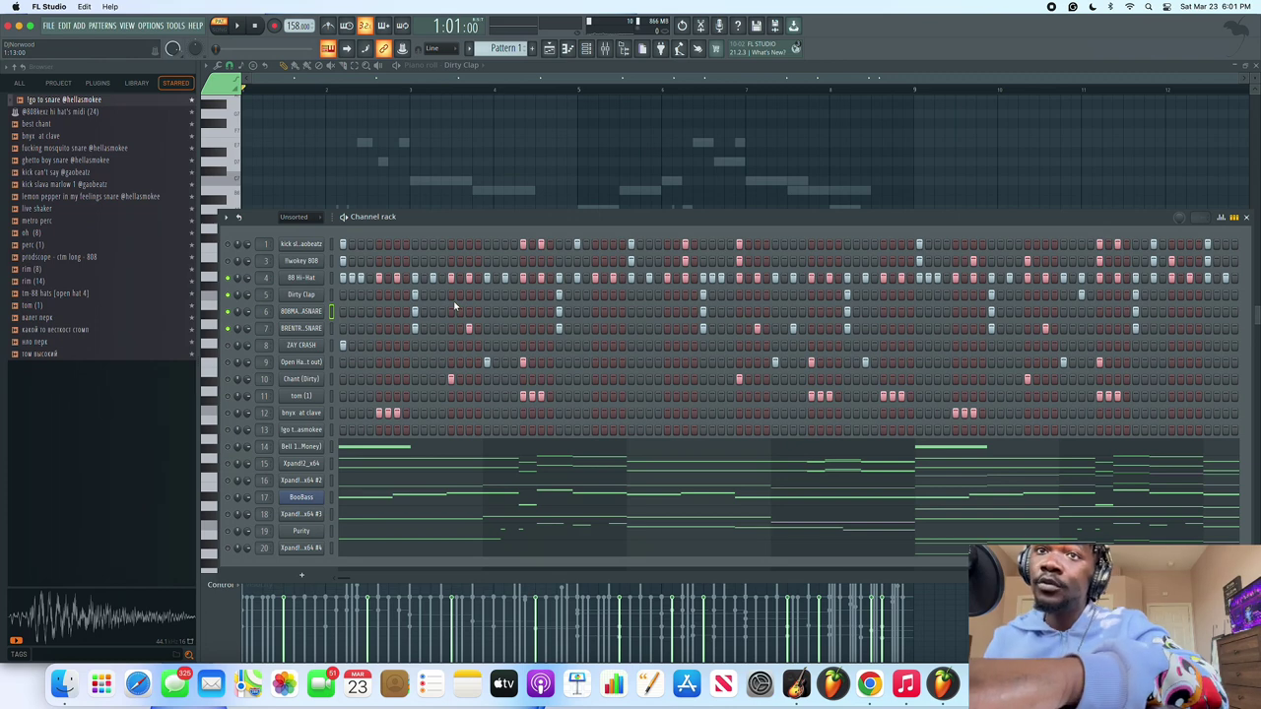
Play the hi-hat, clap and two snare channels together and follow their steps through to the pattern's last bars.
key("space")
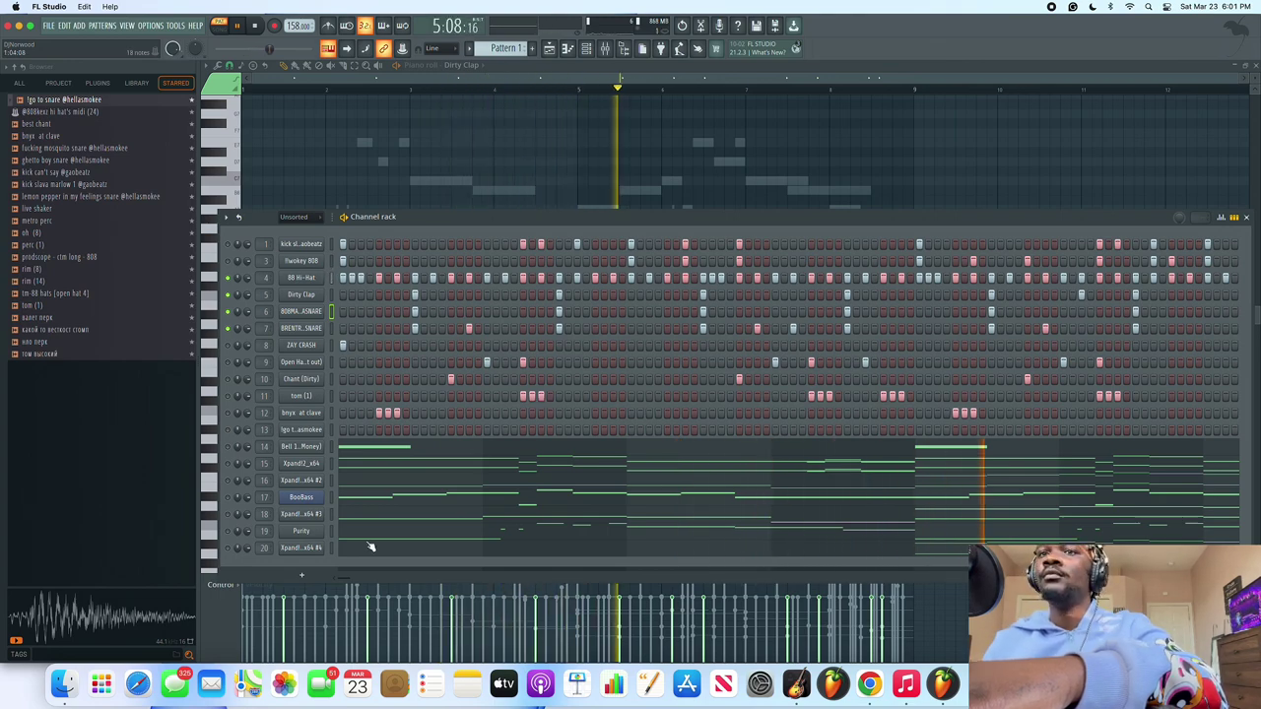
left_click_drag(347, 579, 403, 571)
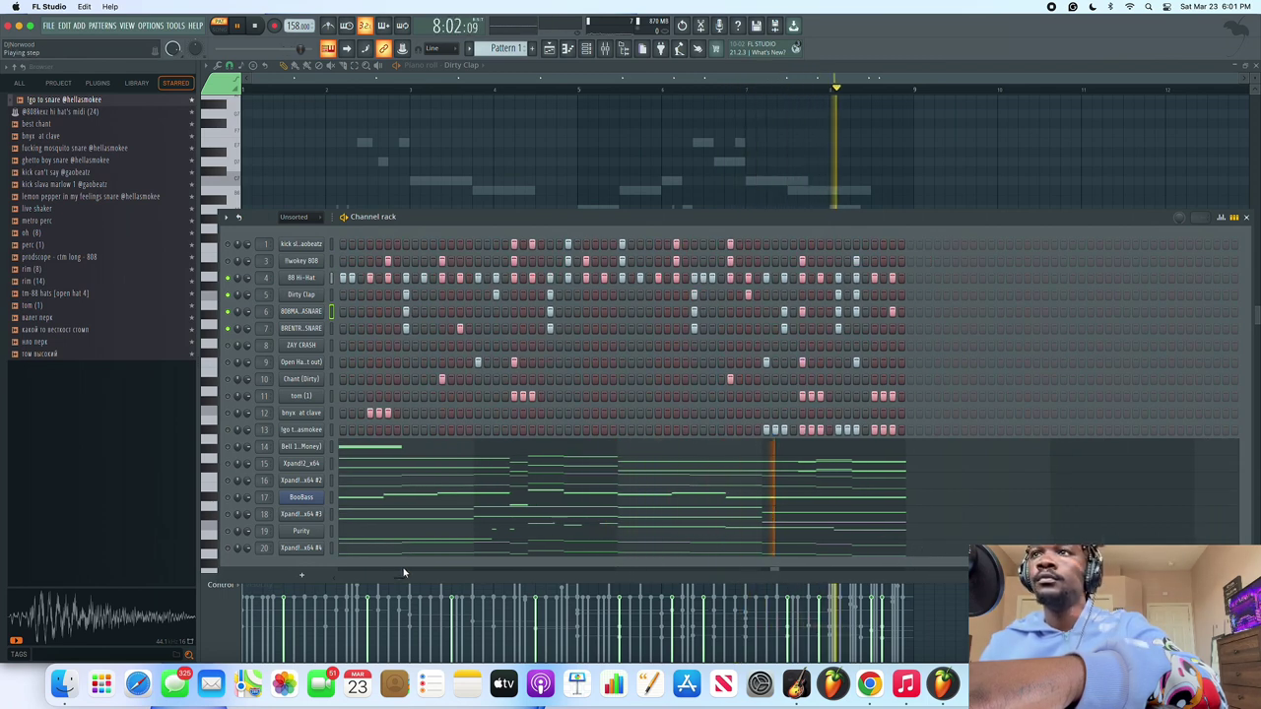
key("space")
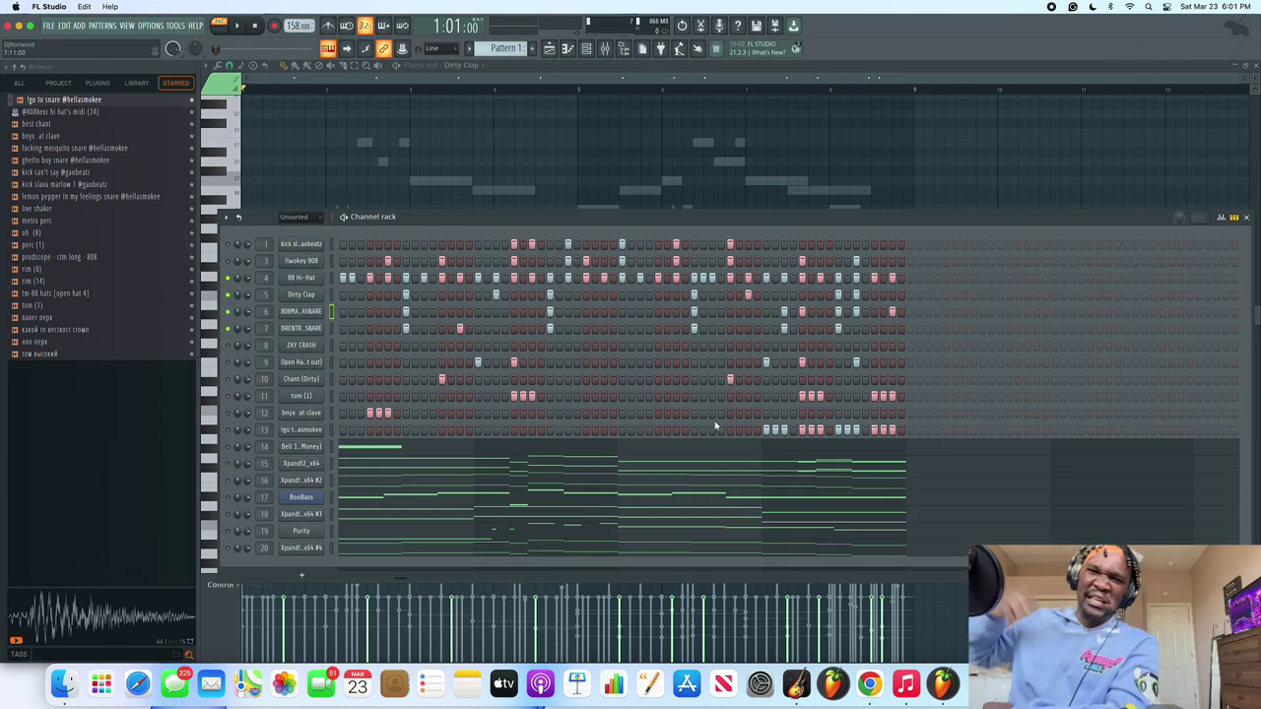
Unmute the kick, Twokey 808, ZAY CRASH and open hat channels and play the drums from late in bar 5.
left_click(645, 90)
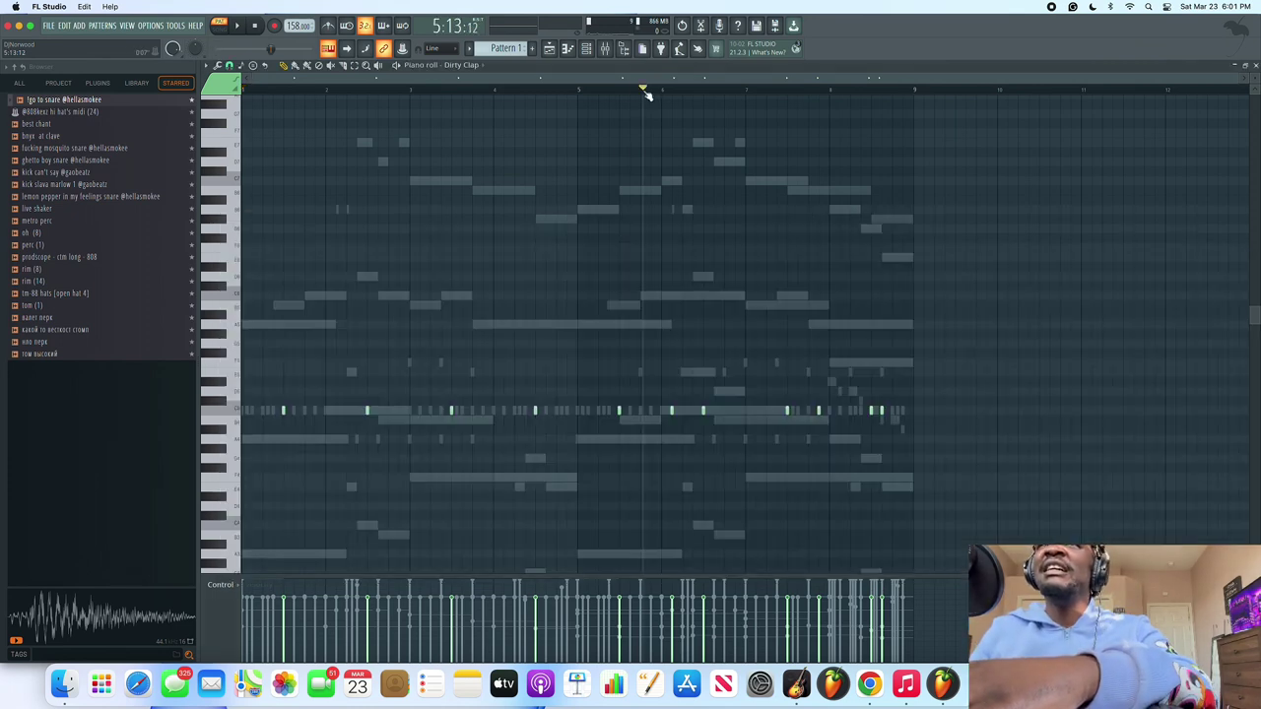
left_click(586, 49)
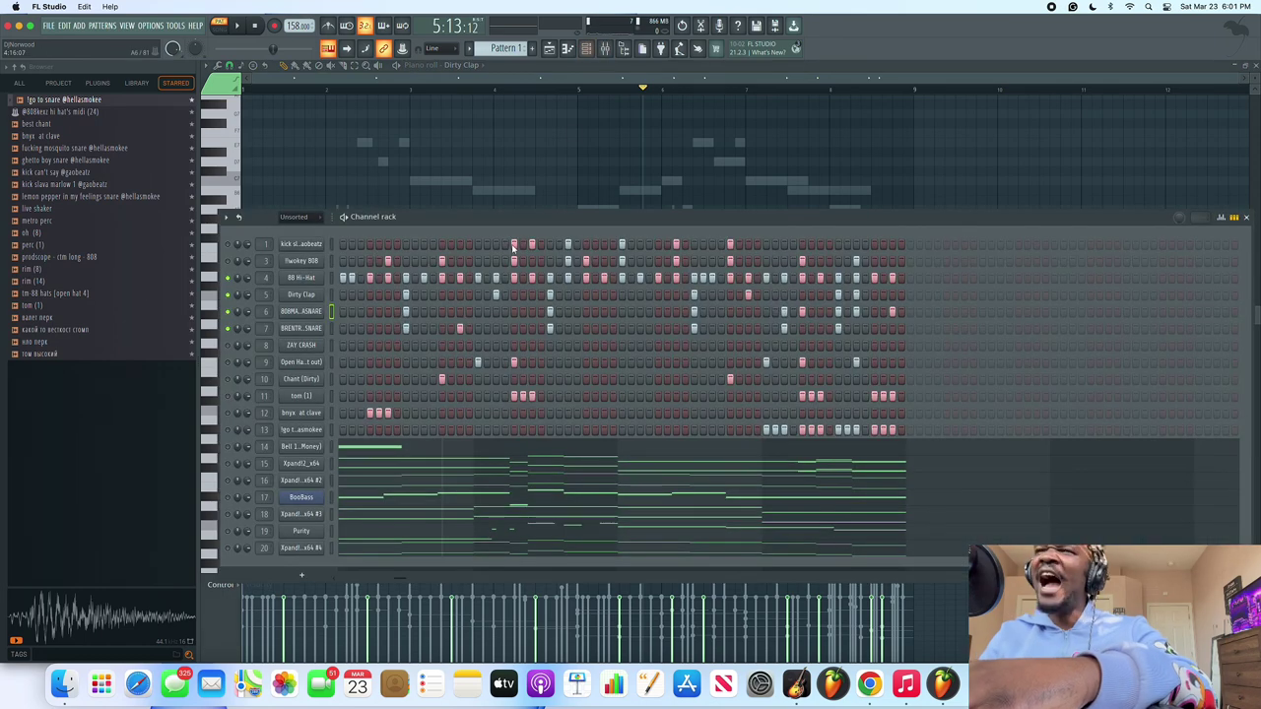
key("space")
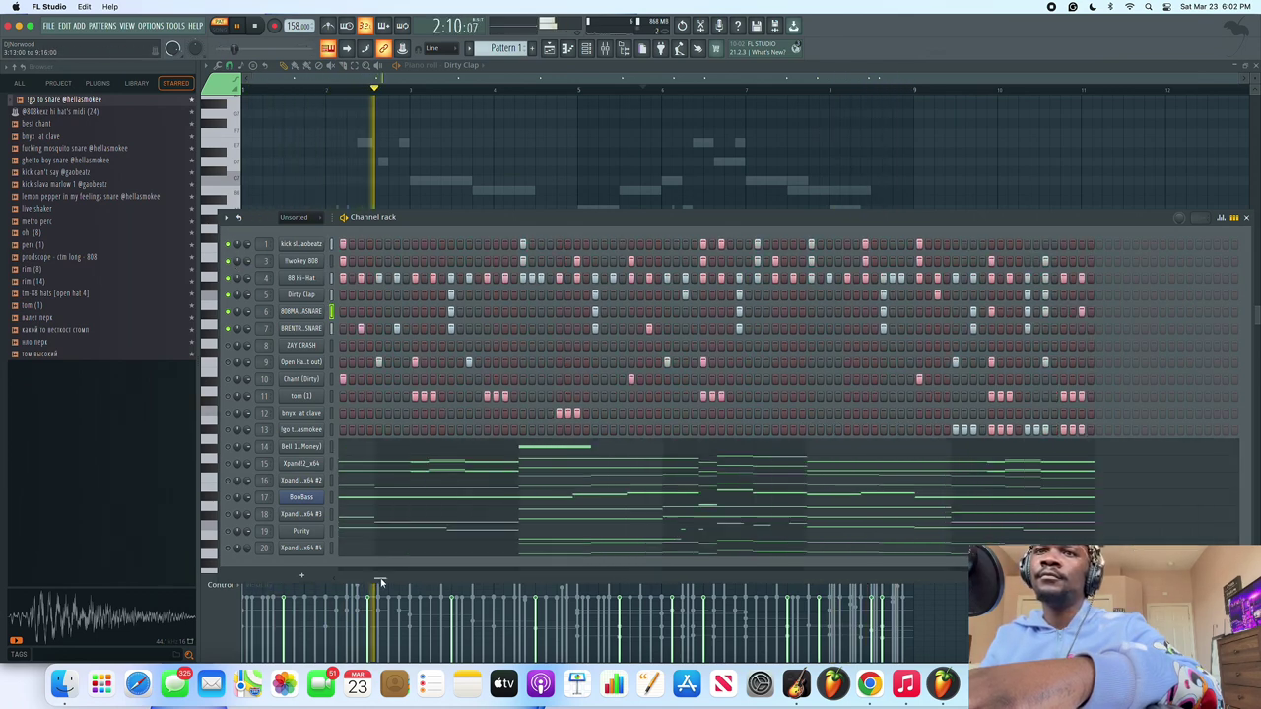
right_click(312, 264)
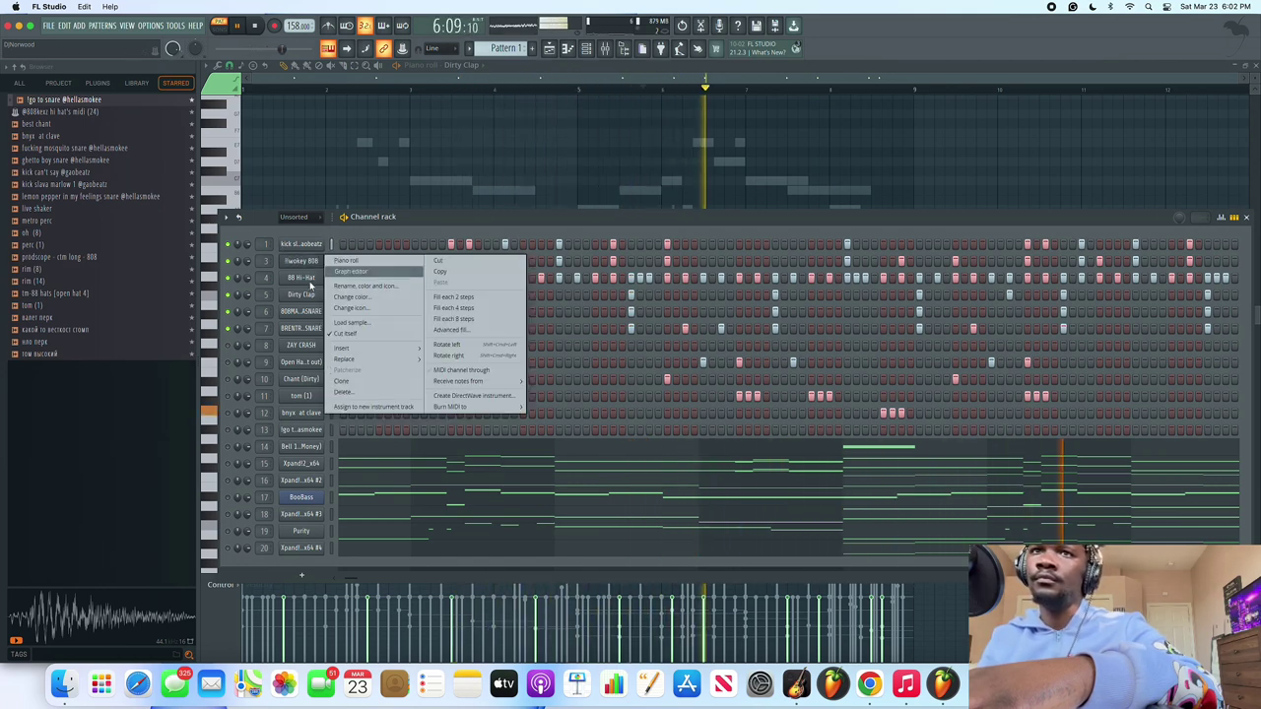
left_click(308, 288)
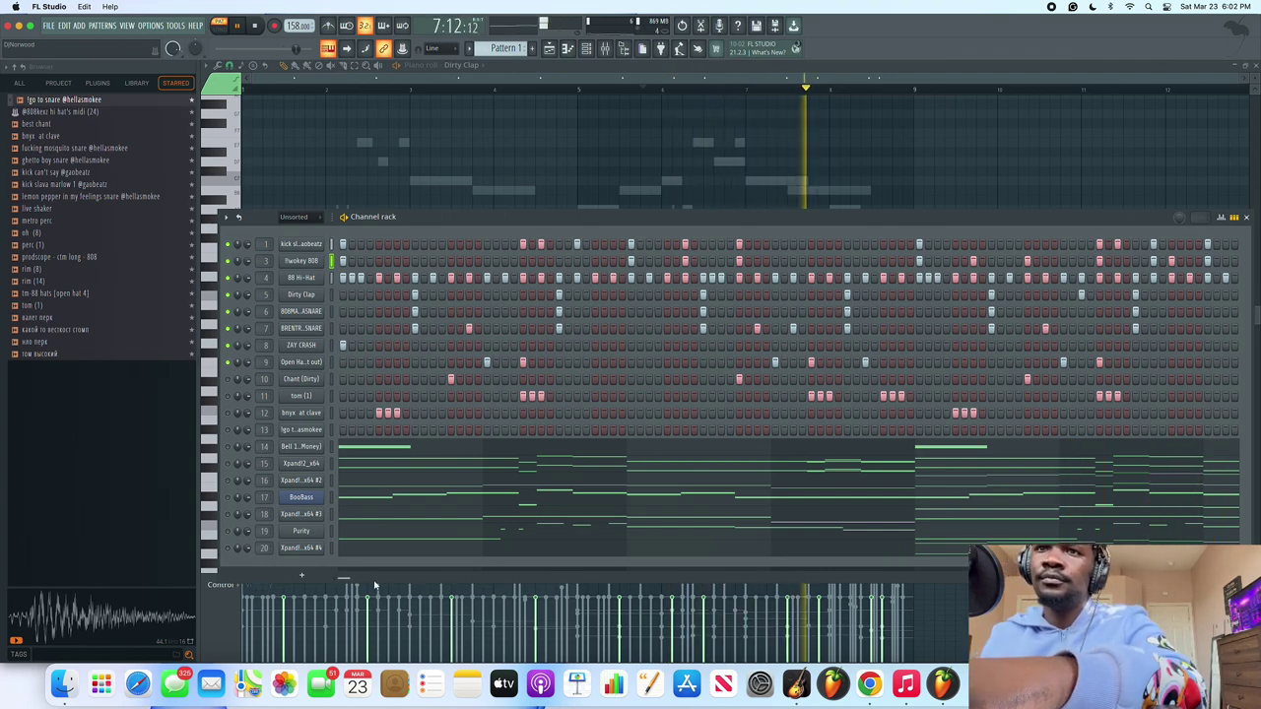
Unmute Chant (Dirty), play it with the other drums, and reset playback to the beginning of the pattern.
left_click_drag(377, 584, 427, 584)
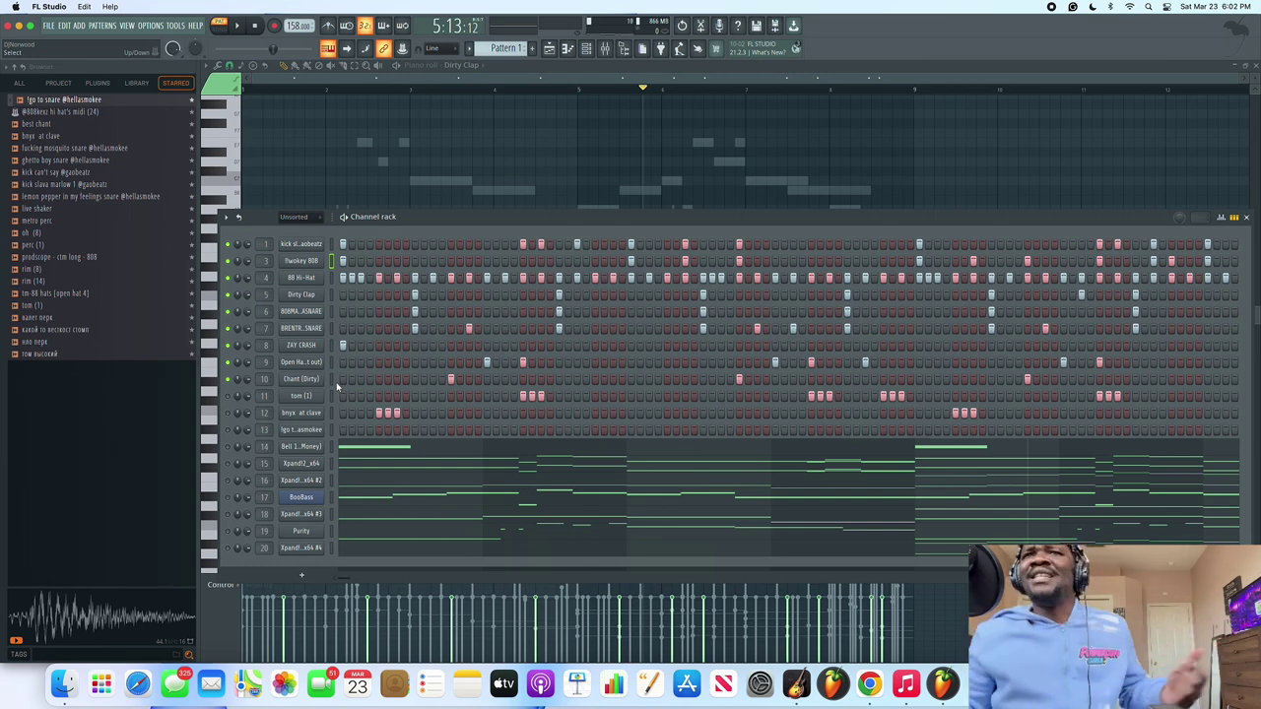
left_click(255, 25)
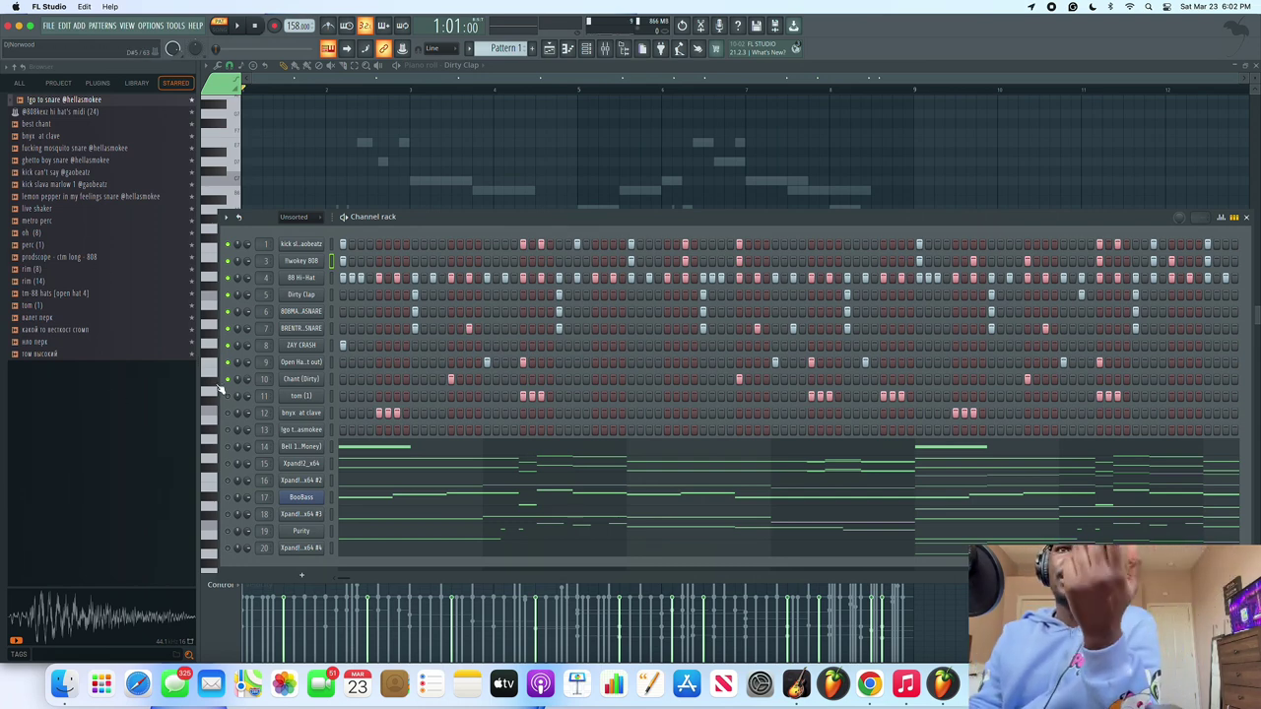
key("space")
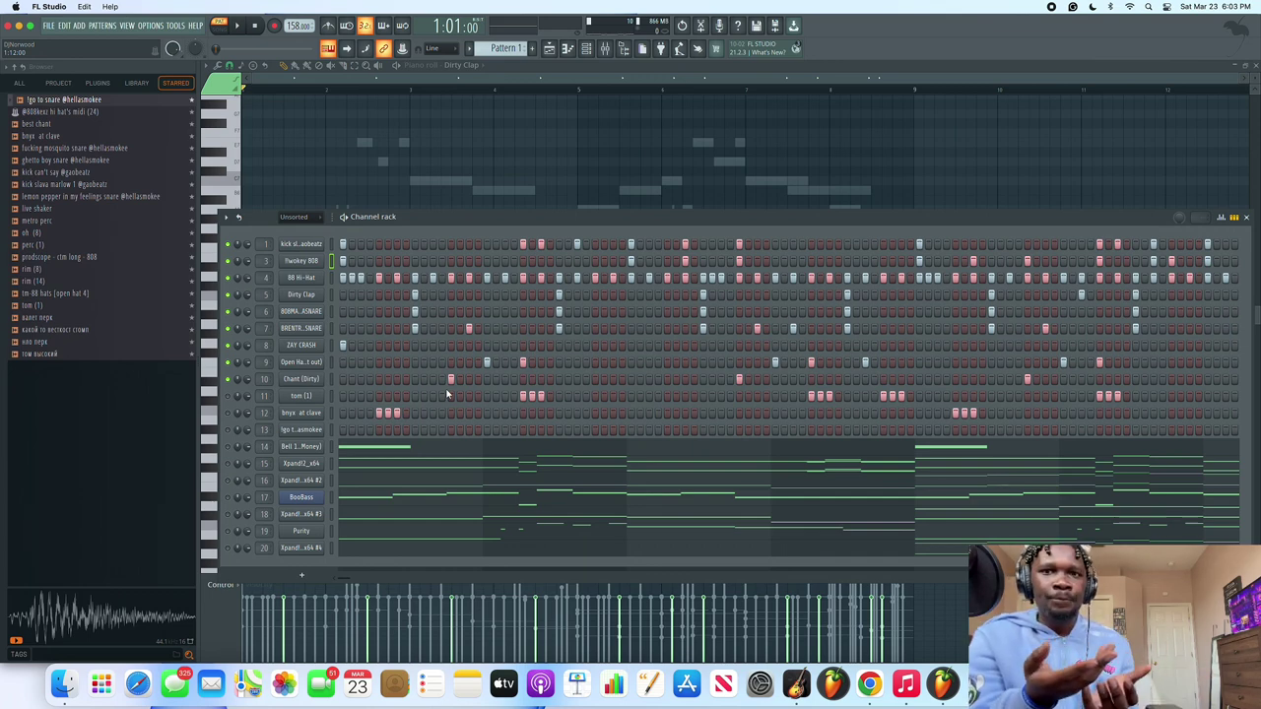
Unmute tom (1) and bnyx at clave and audition each one from its sampler window.
left_click(304, 398)
left_click(369, 415)
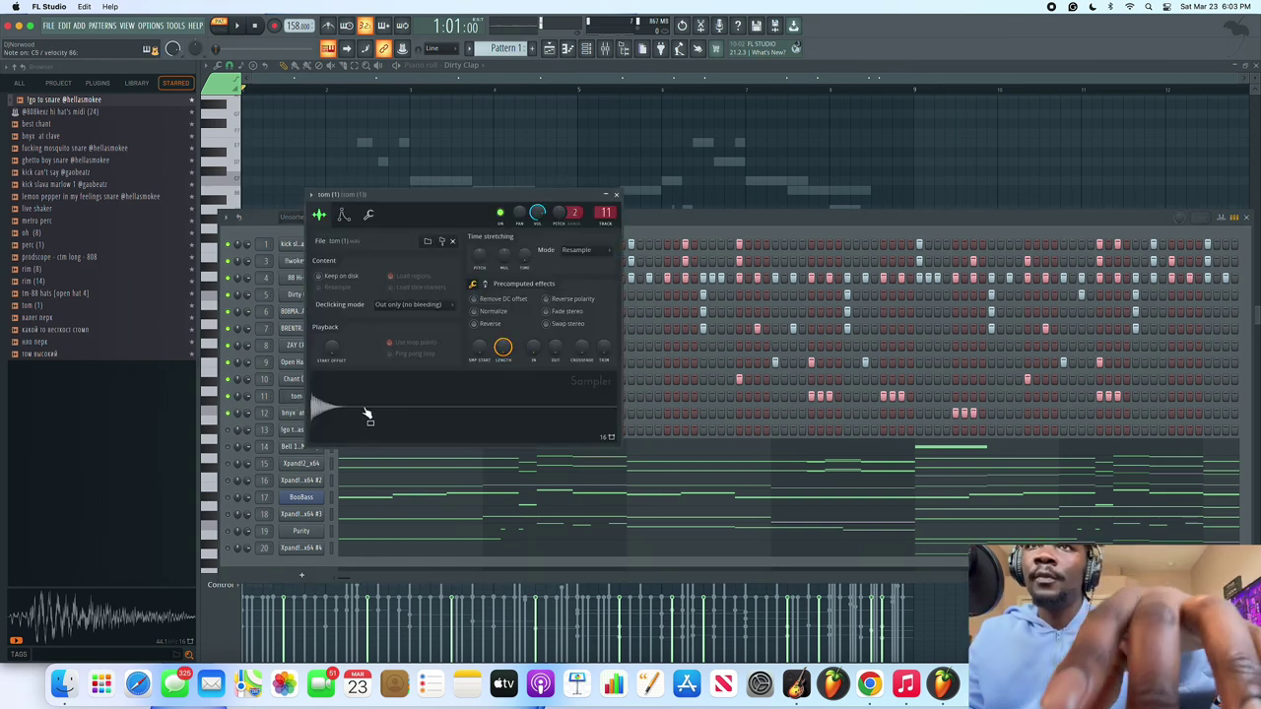
left_click(626, 194)
right_click(650, 190)
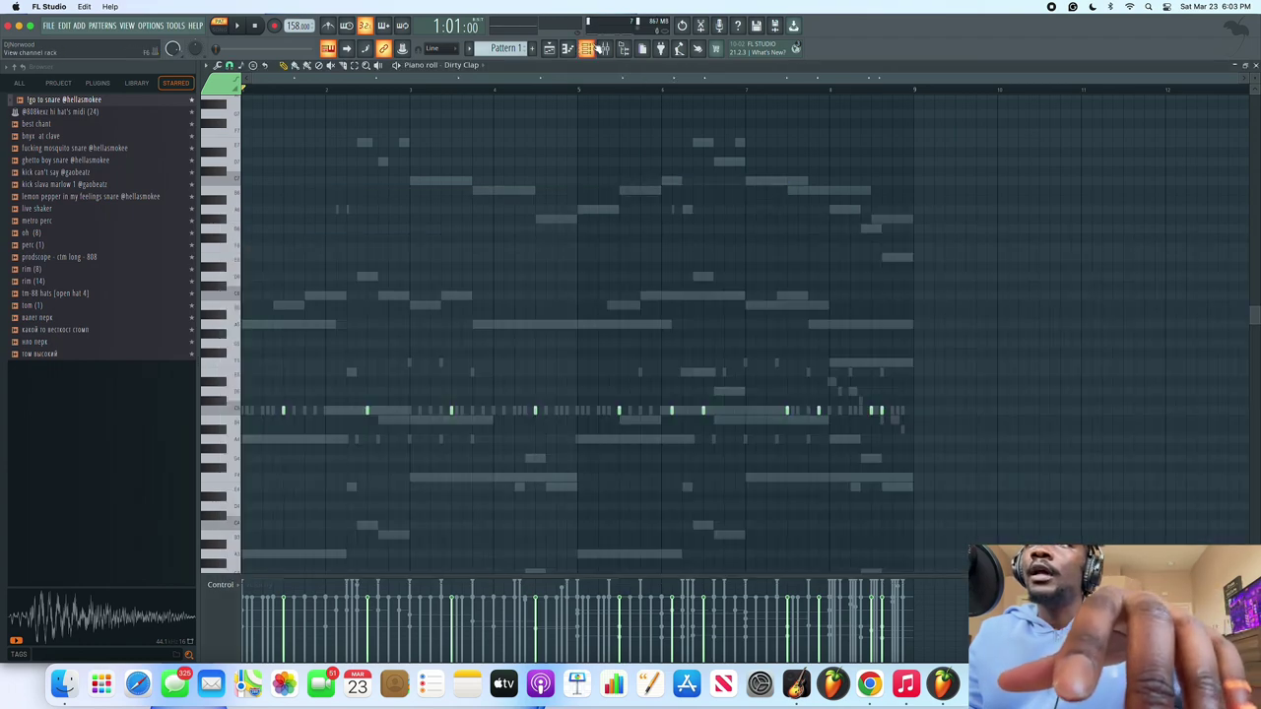
key("F6")
left_click(302, 414)
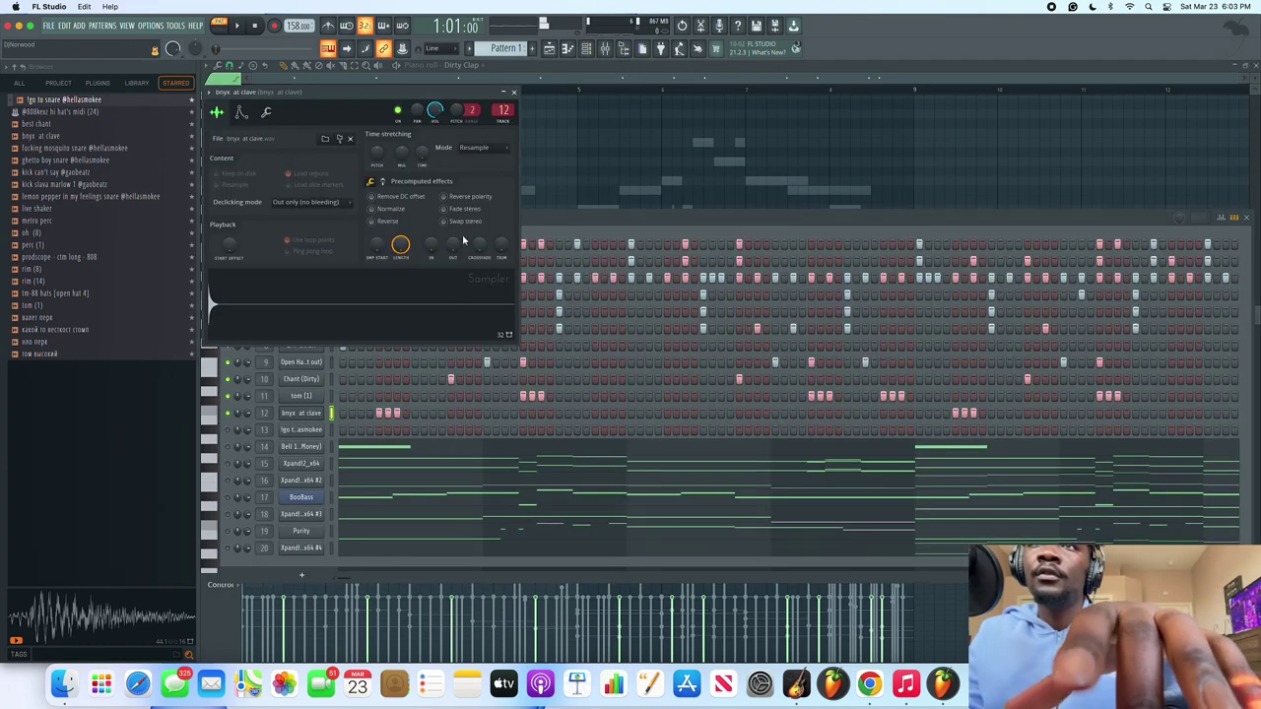
left_click(514, 91)
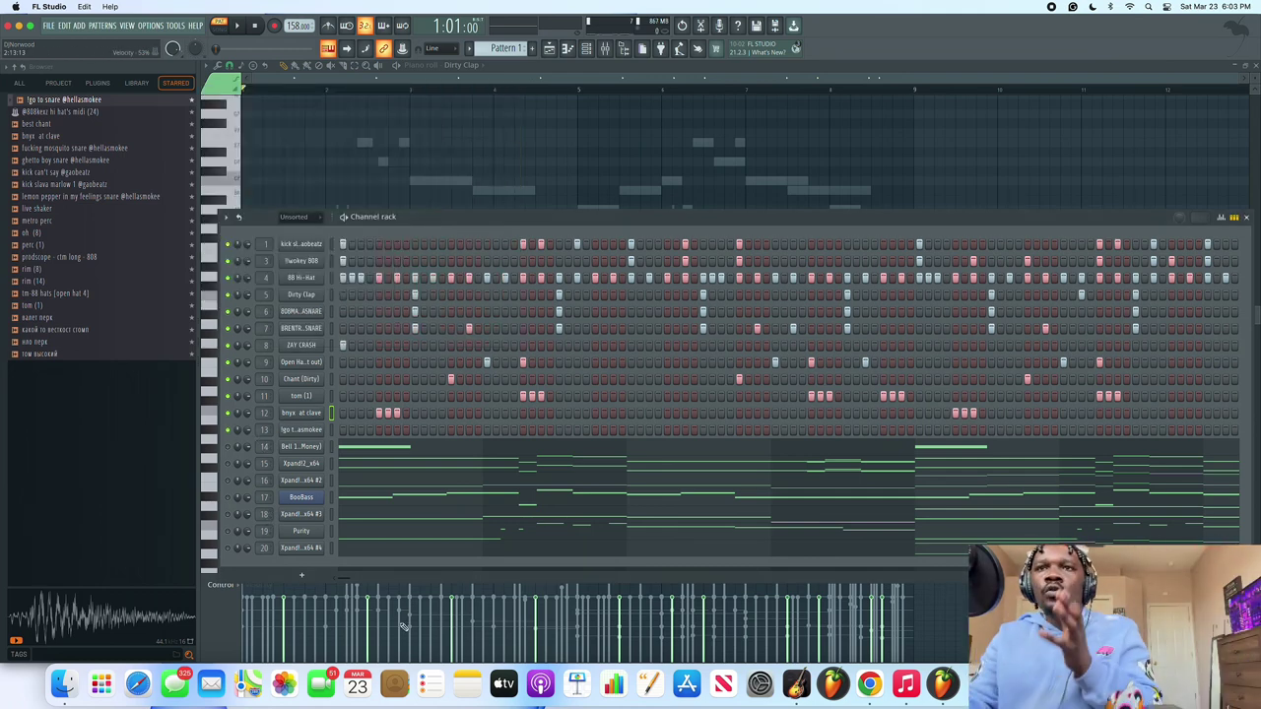
Unmute the !go to snare channel and open its piano roll to view the snare notes in bar 8.
left_click_drag(343, 578, 414, 551)
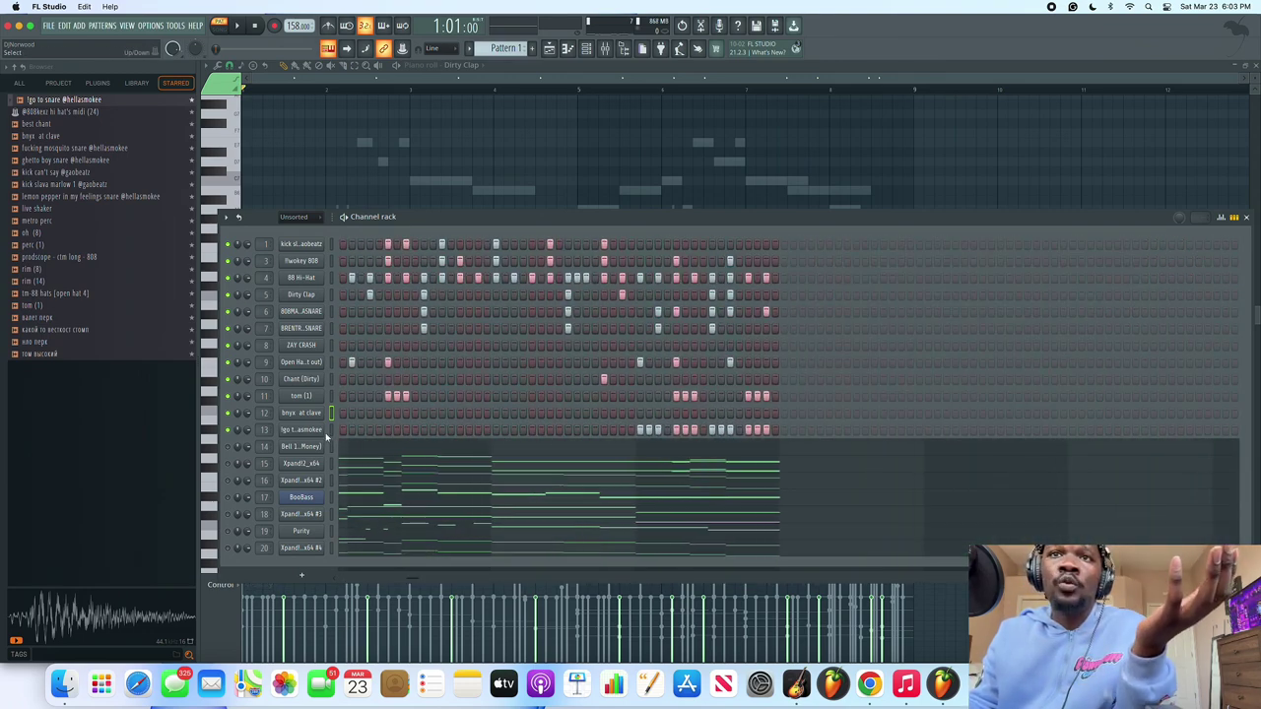
right_click(308, 446)
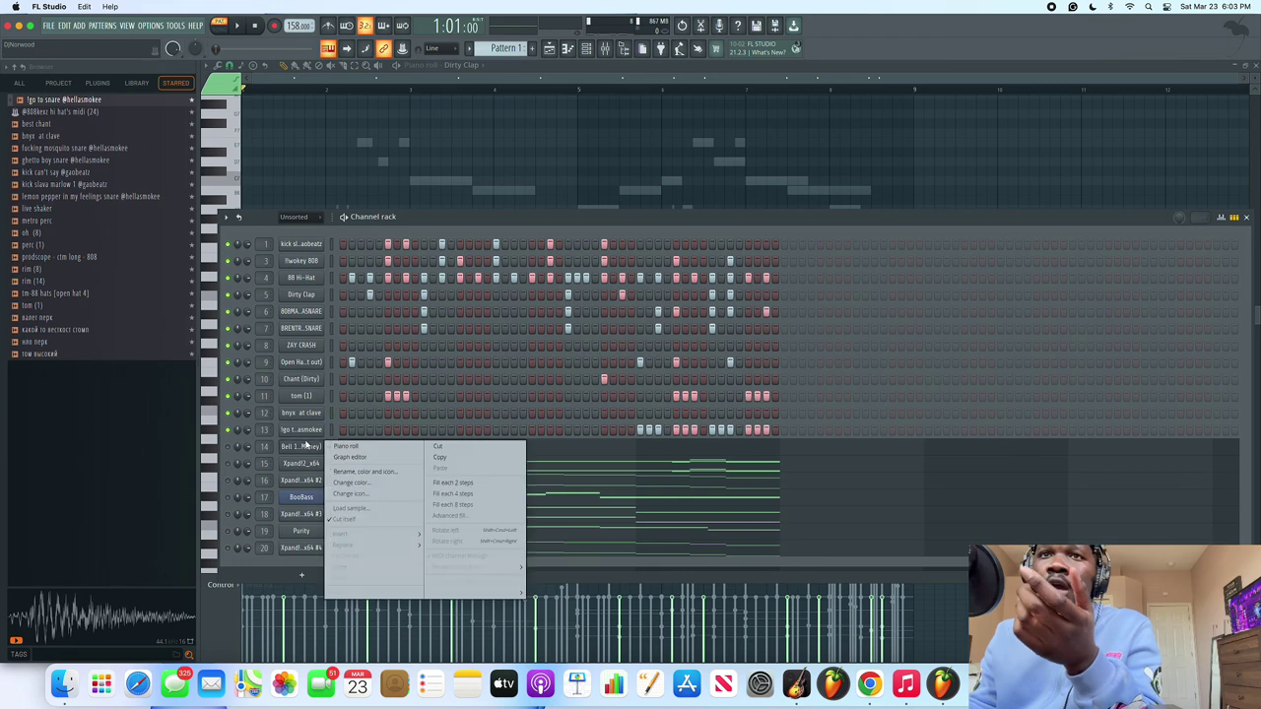
left_click(306, 442)
right_click(321, 431)
left_click(331, 434)
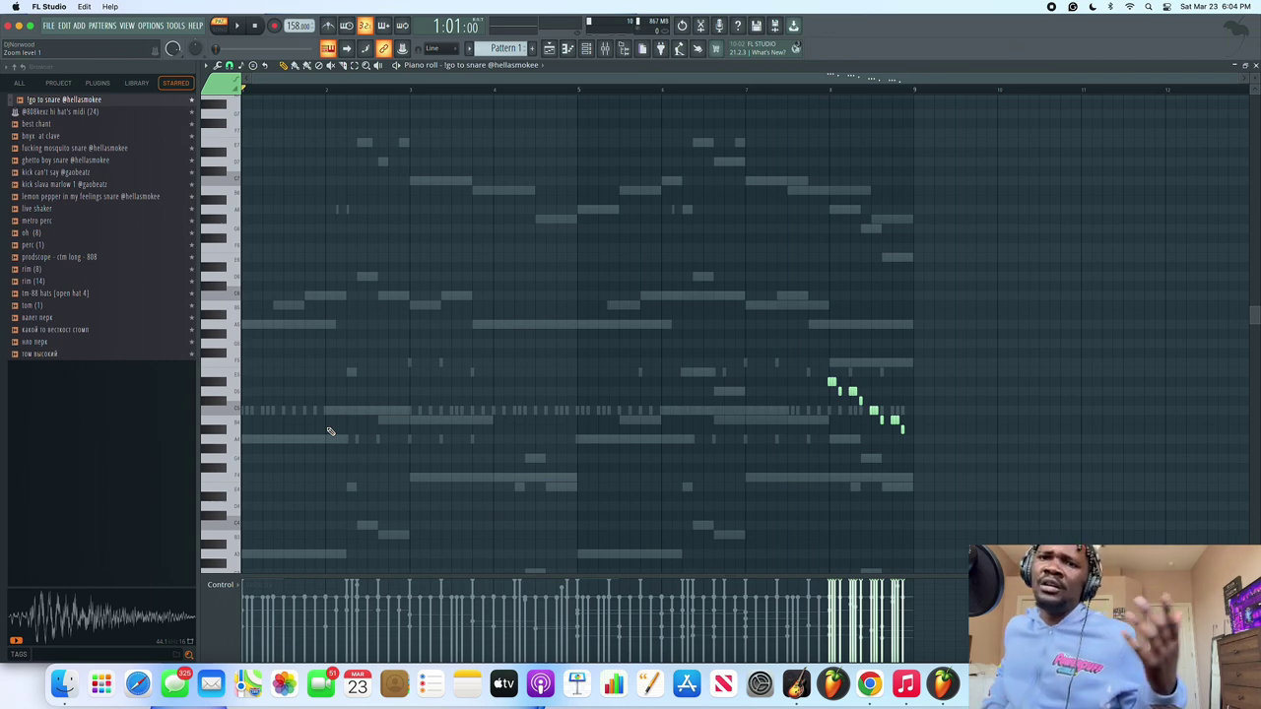
Play the drums from the end of bar 7 through the snare roll and reset playback to the beginning.
left_click(820, 89)
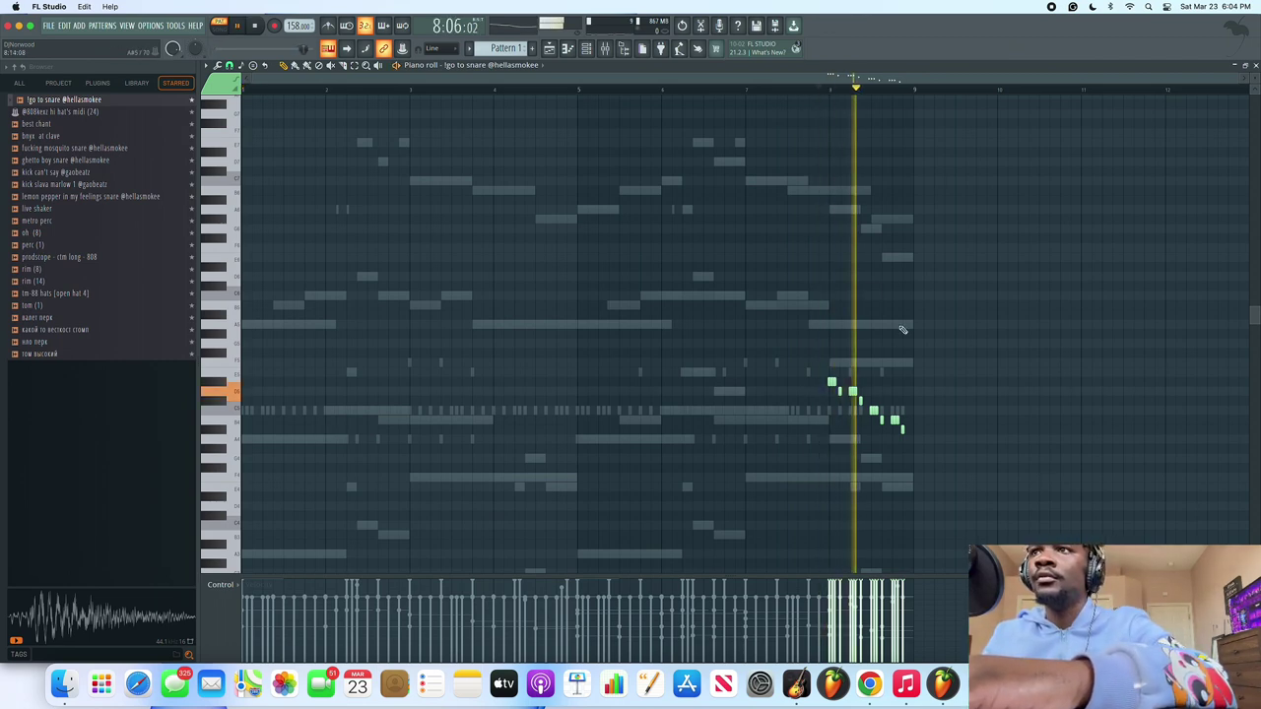
key("space")
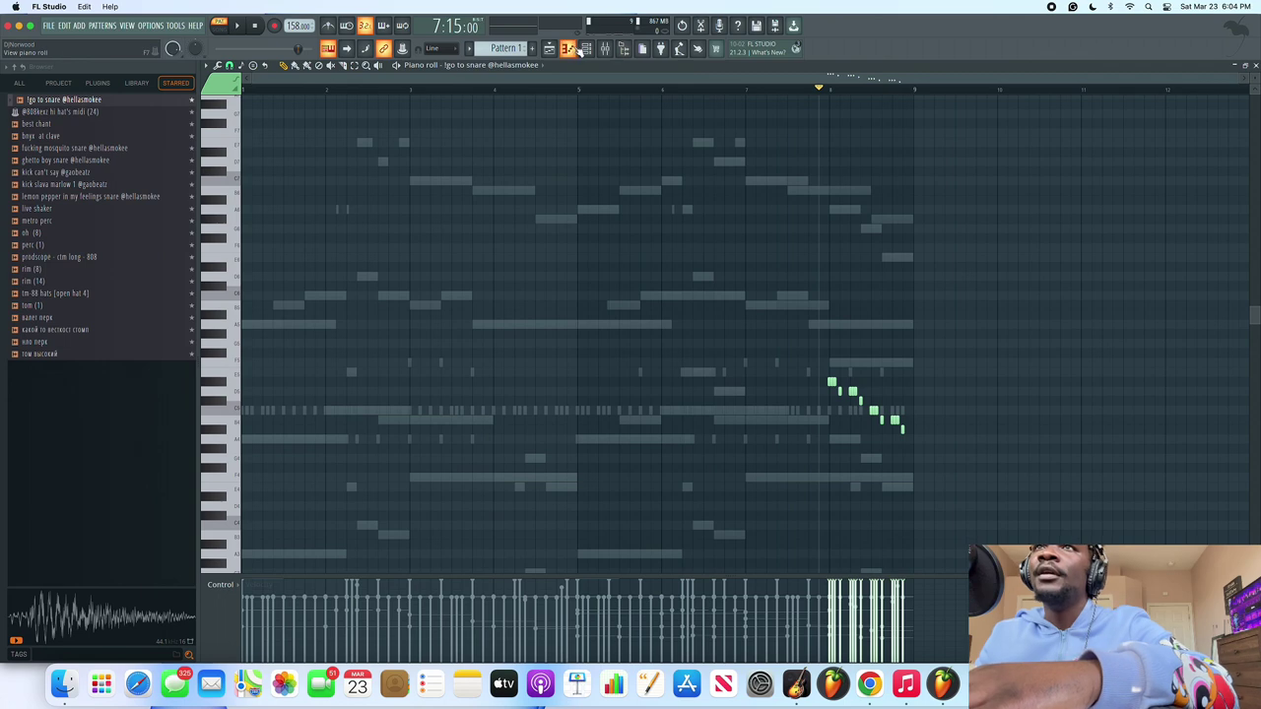
left_click(255, 29)
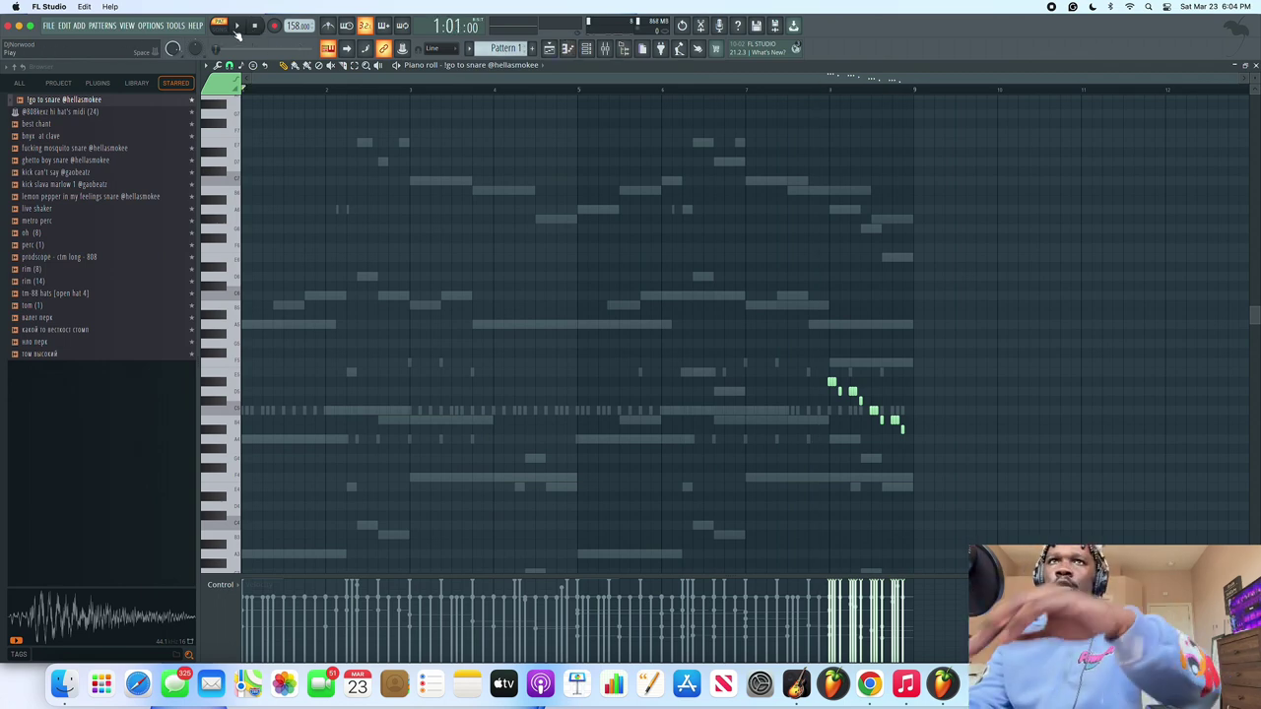
Play the full drum pattern from the start through bar 8 while viewing its channels in the channel rack.
left_click(237, 31)
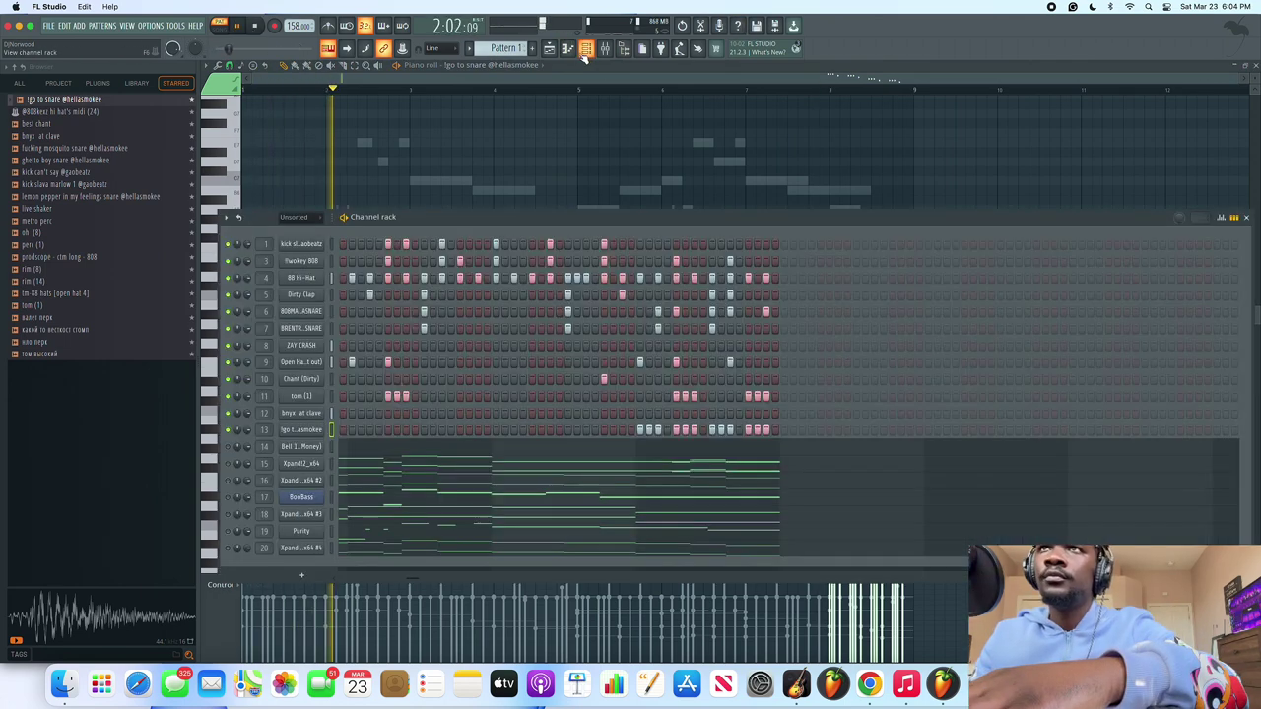
key("F6")
left_click_drag(418, 578, 387, 568)
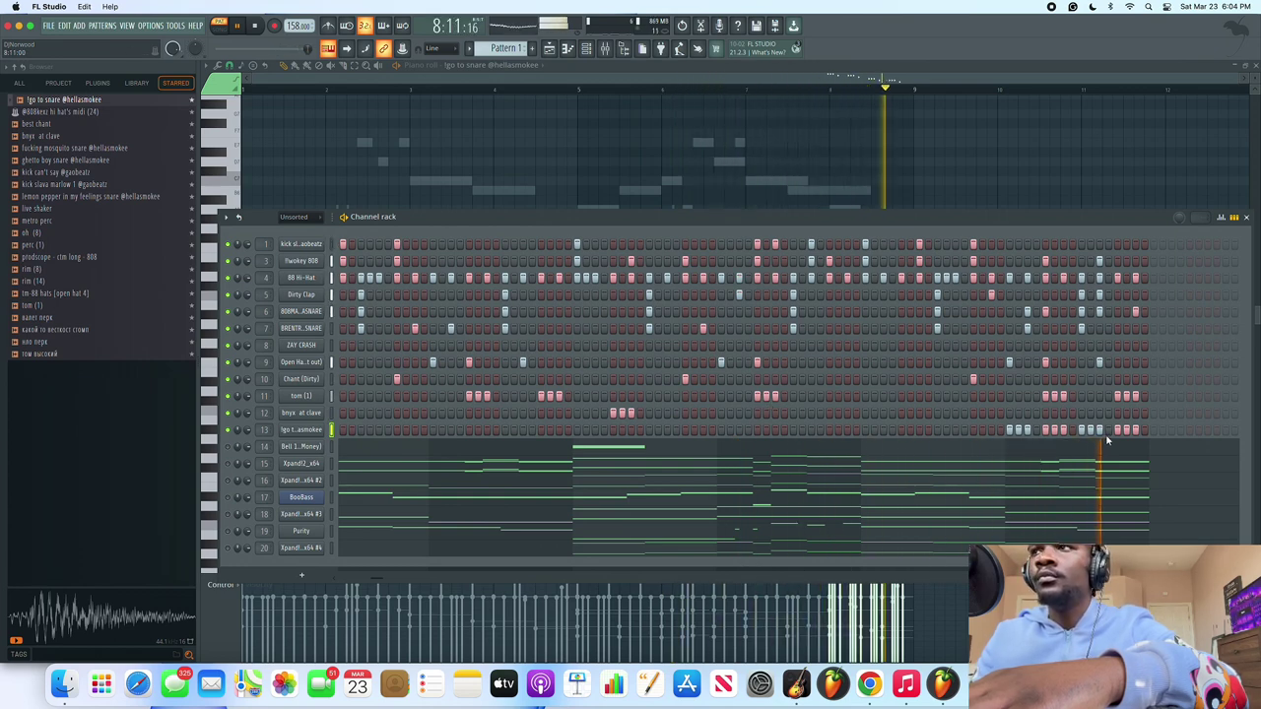
key("space")
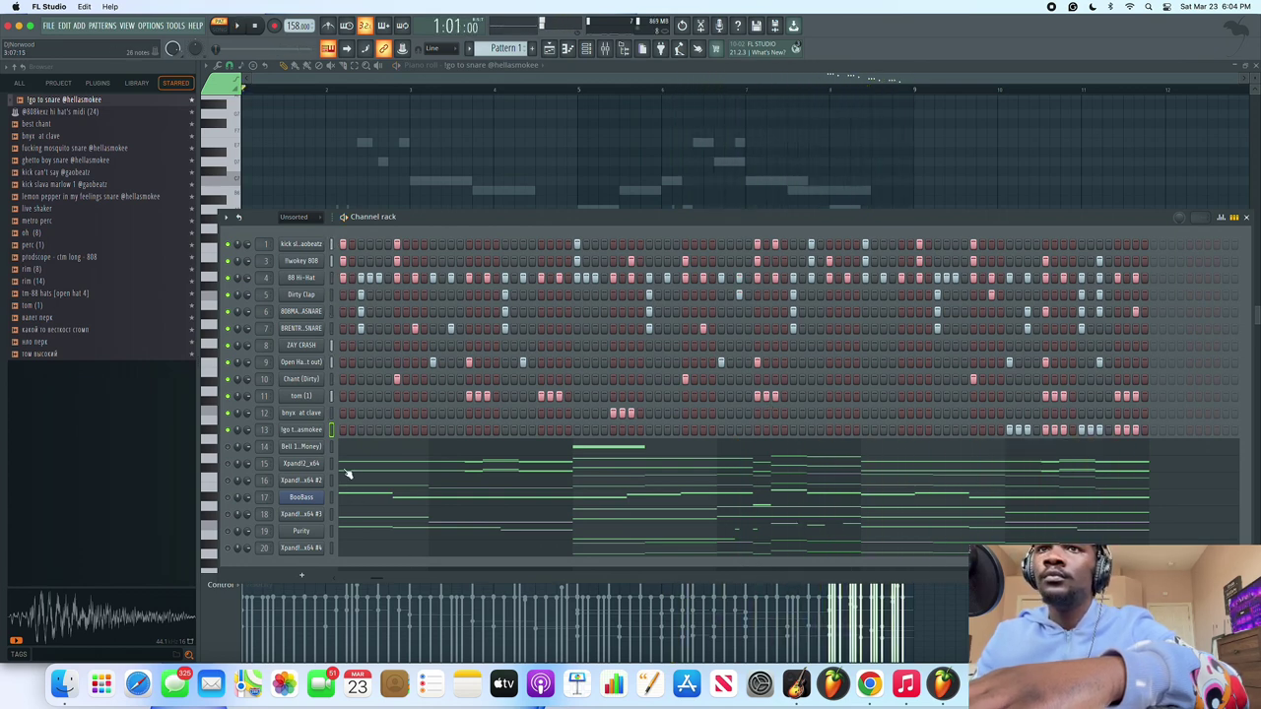
Solo the !go to snare channel and play its notes from the end of bar 7.
right_click(227, 431)
left_click(250, 440)
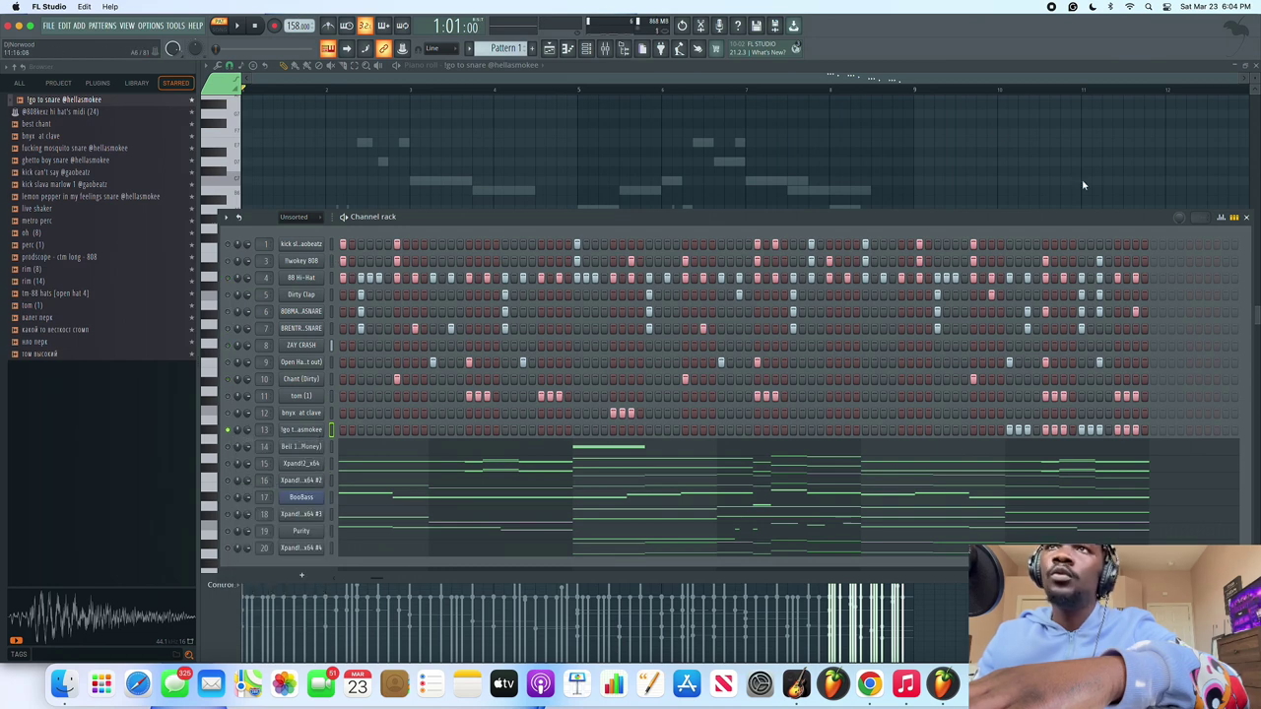
left_click(770, 90)
left_click(825, 90)
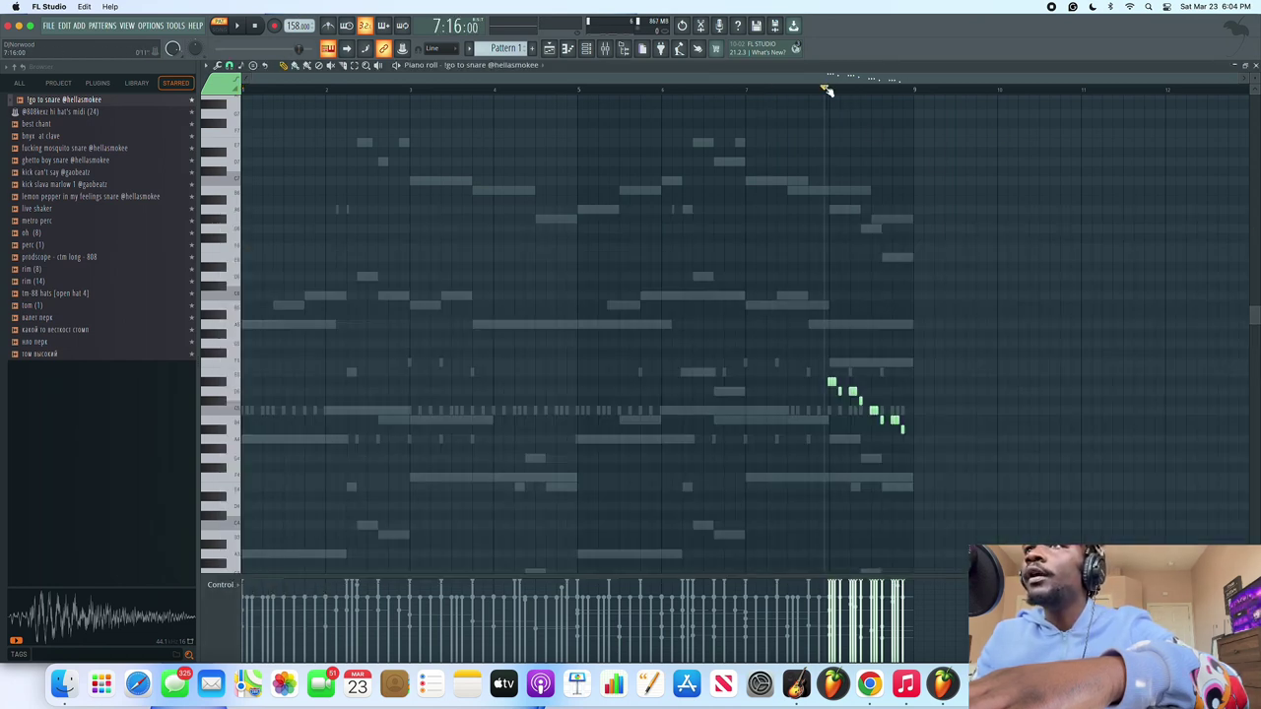
key("space")
key("space")
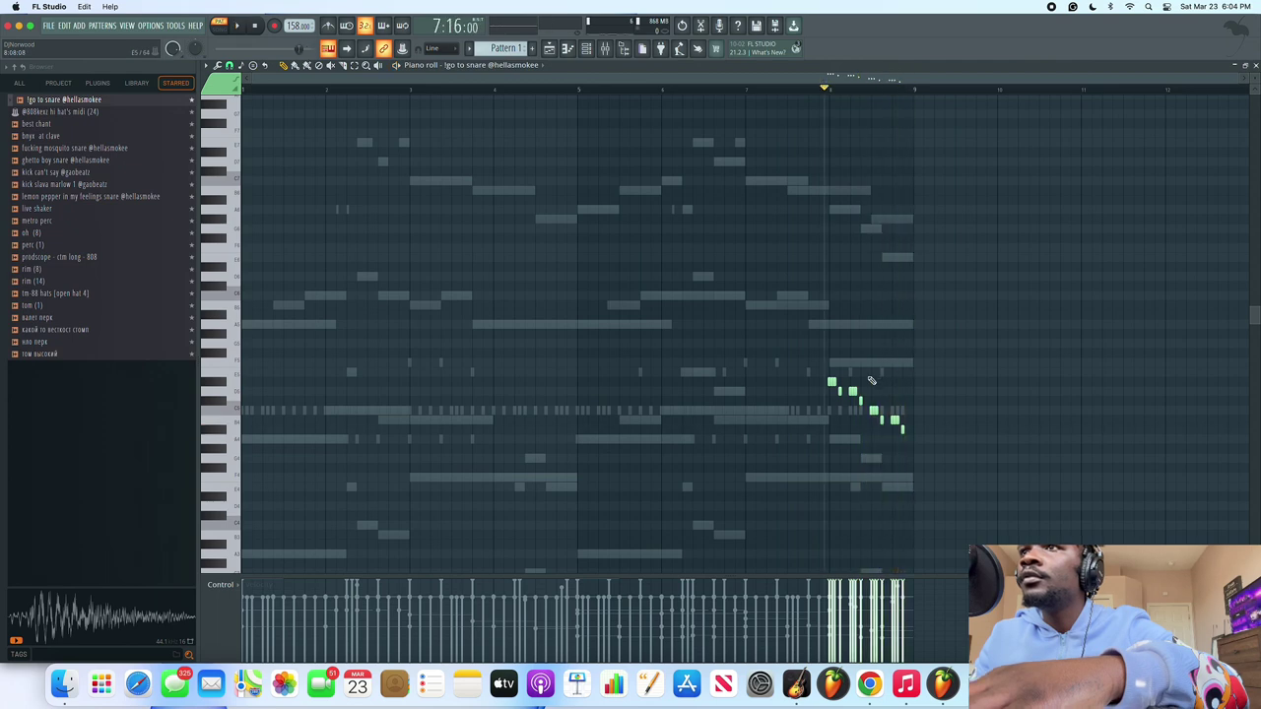
Try placing and duplicating a long and short pair of snare notes in bar 8, and delete the added notes.
left_click(858, 374)
right_click(868, 374)
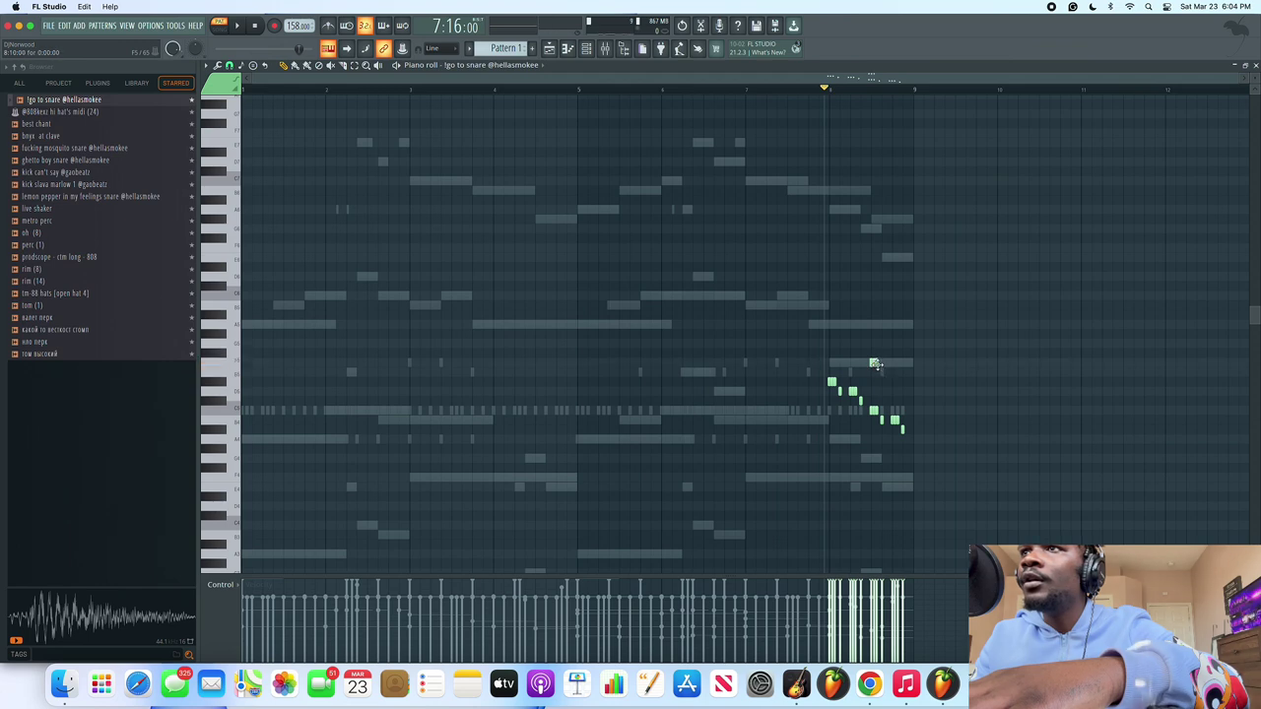
left_click(882, 365)
left_click_drag(905, 377, 868, 359)
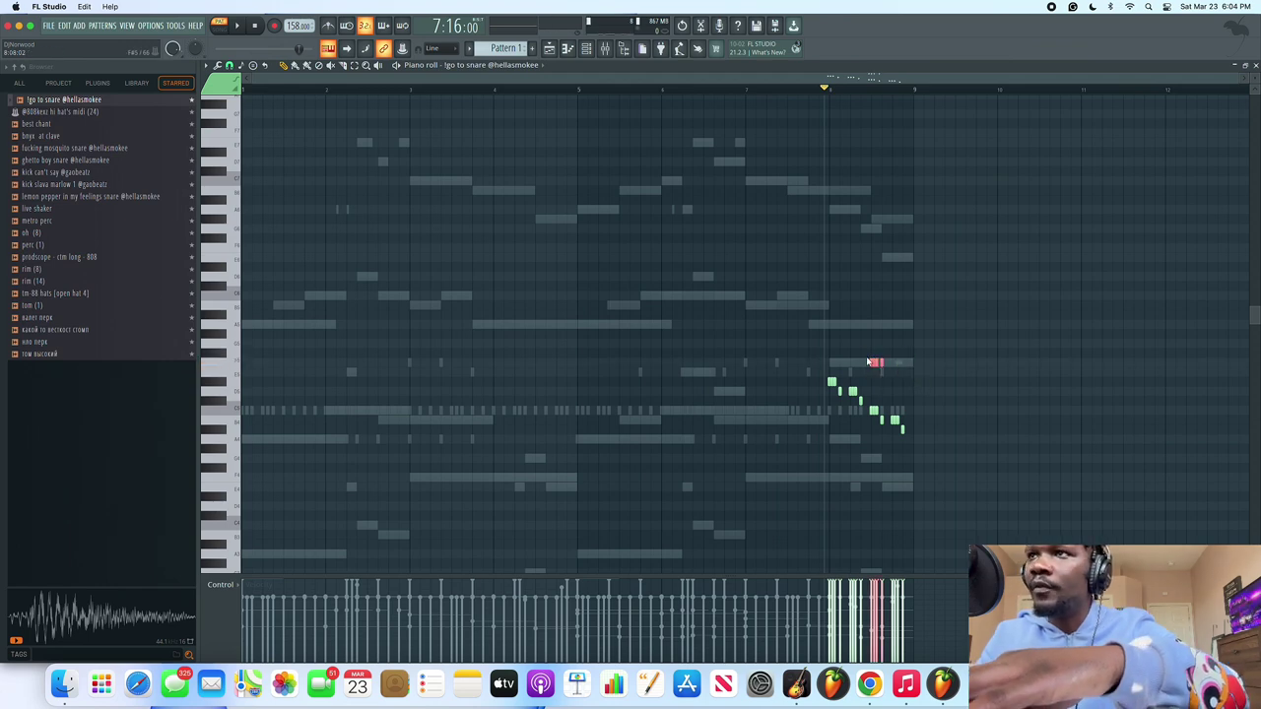
key("super+b")
key("super+Down")
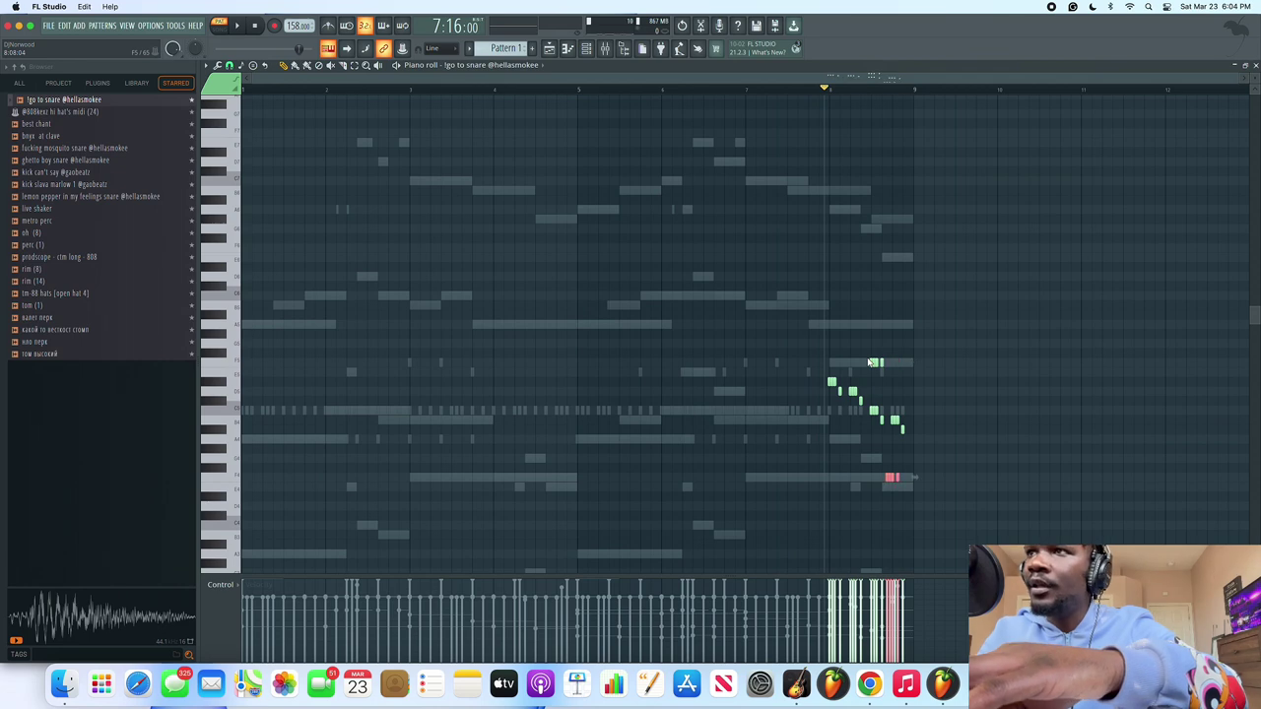
key("super+Up")
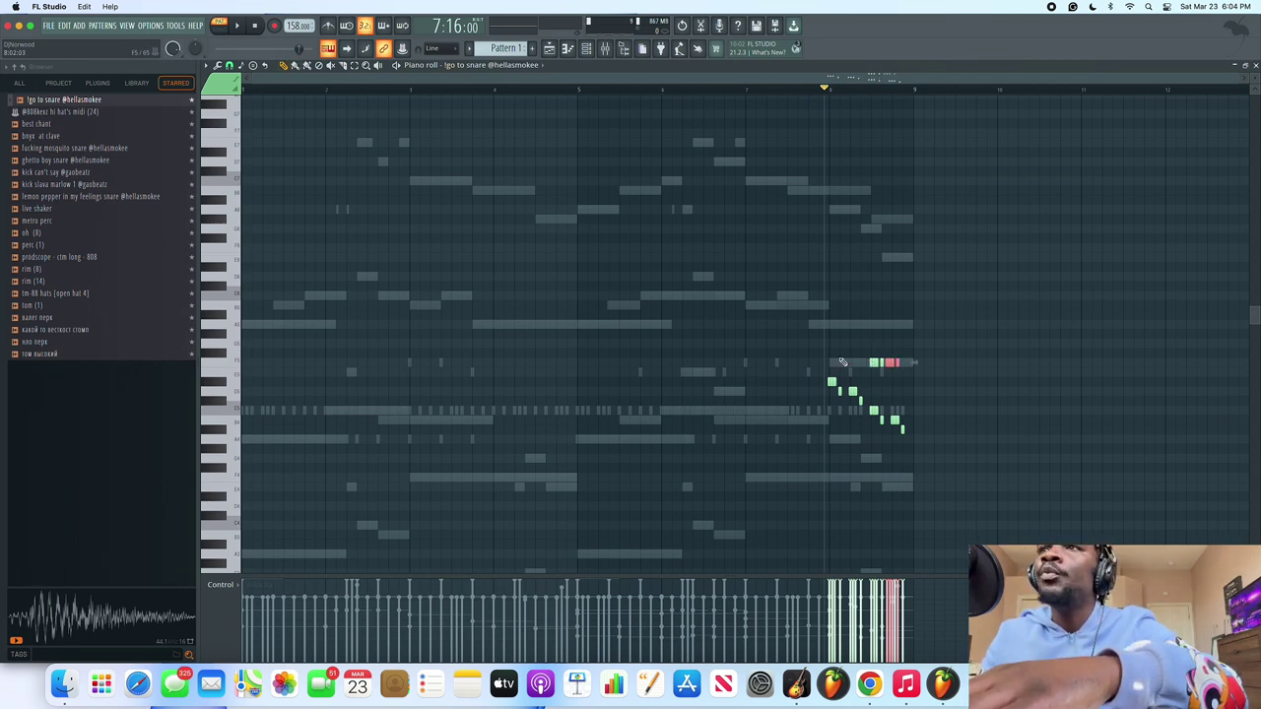
key("Delete")
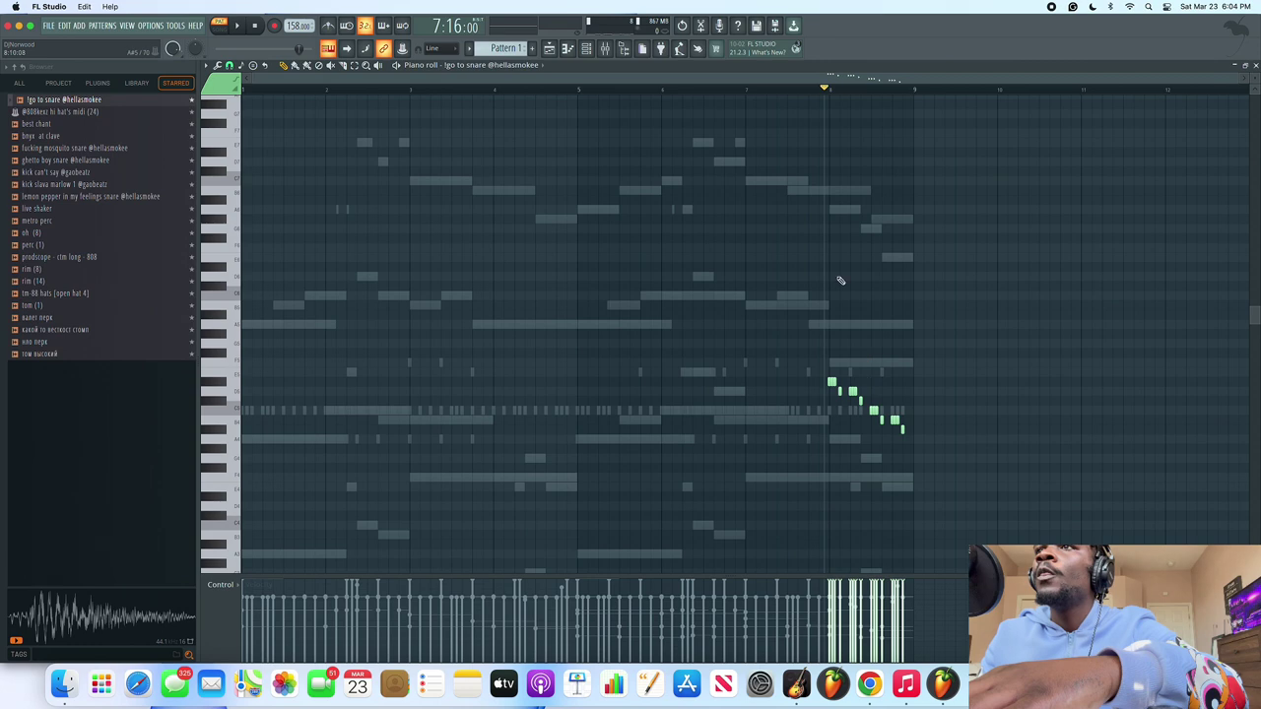
Solo the Twokey 808 channel and open its notes in the piano roll.
left_click(586, 48)
right_click(228, 262)
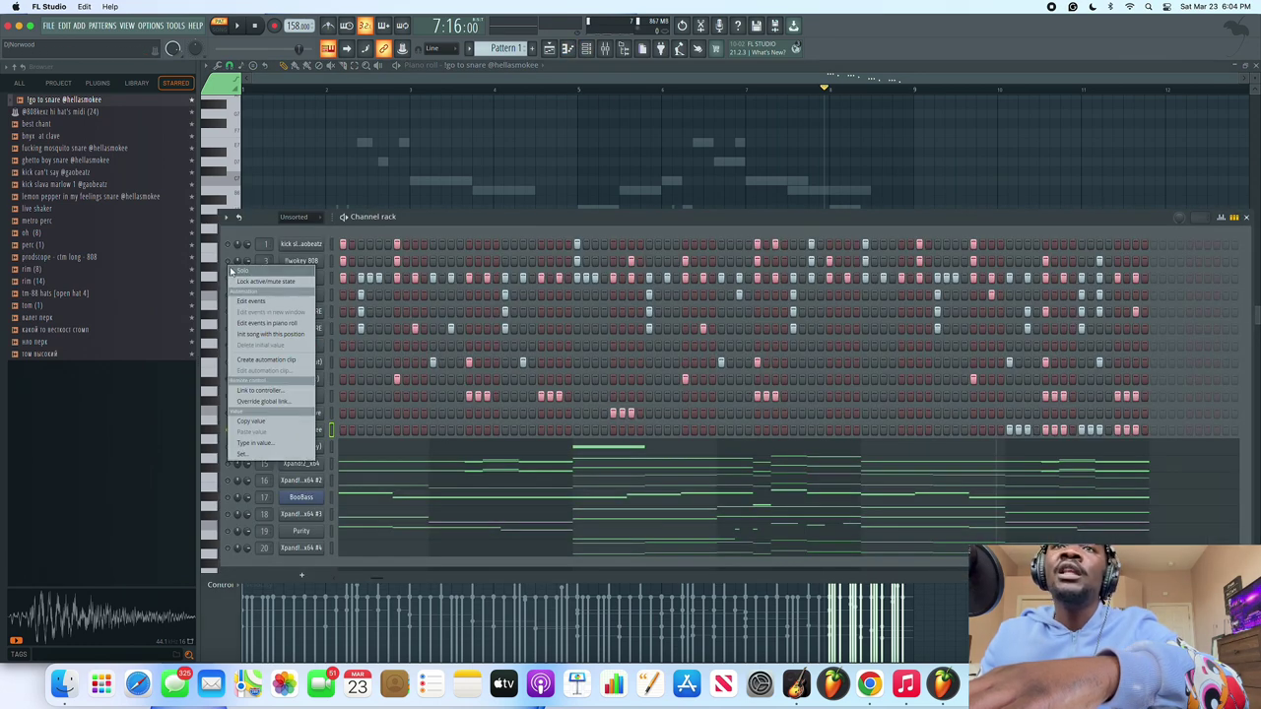
left_click(235, 274)
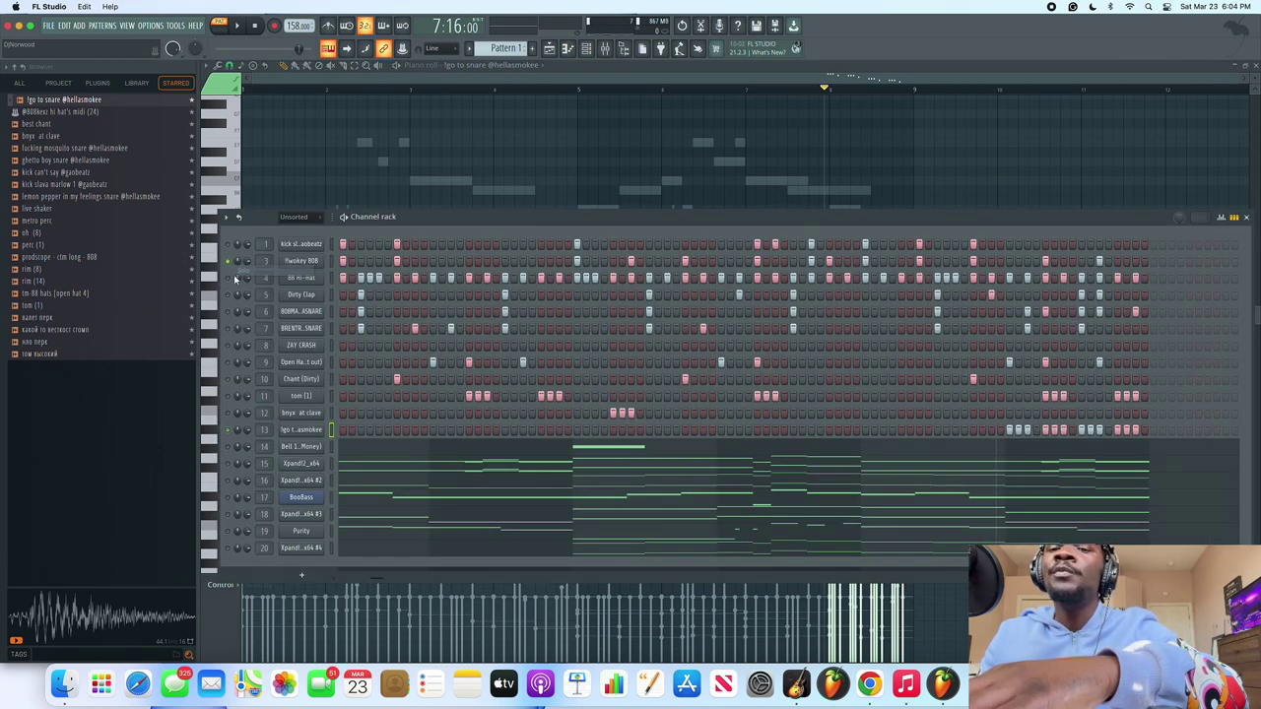
right_click(301, 262)
left_click(349, 260)
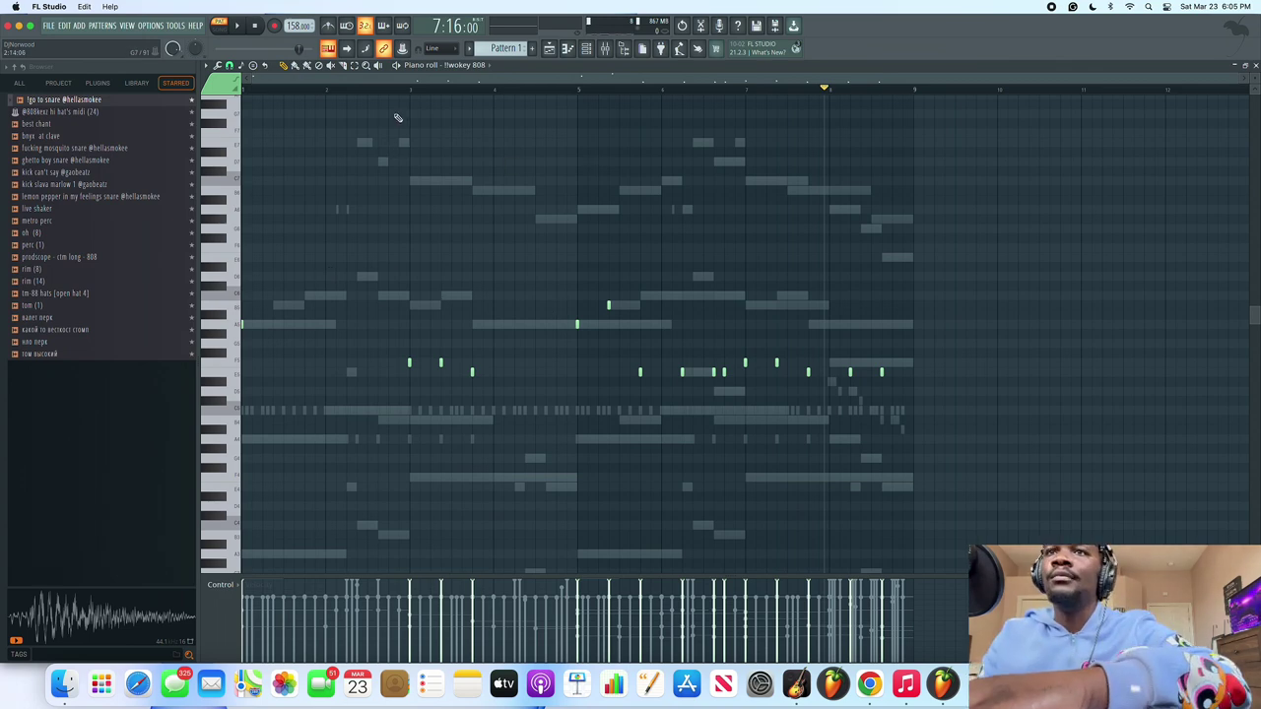
Audition the soloed 808 from the end of bar 2 and again from the beginning into bar 8.
left_click(403, 91)
key("space")
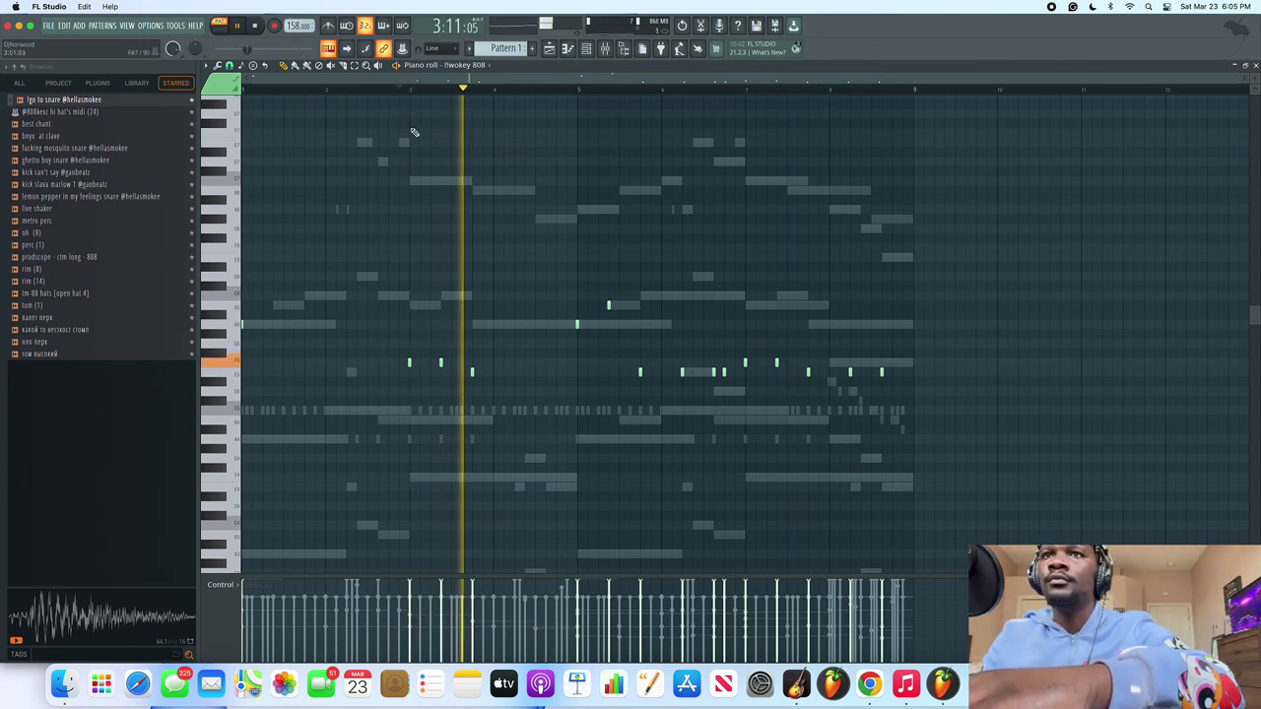
key("space")
left_click(245, 91)
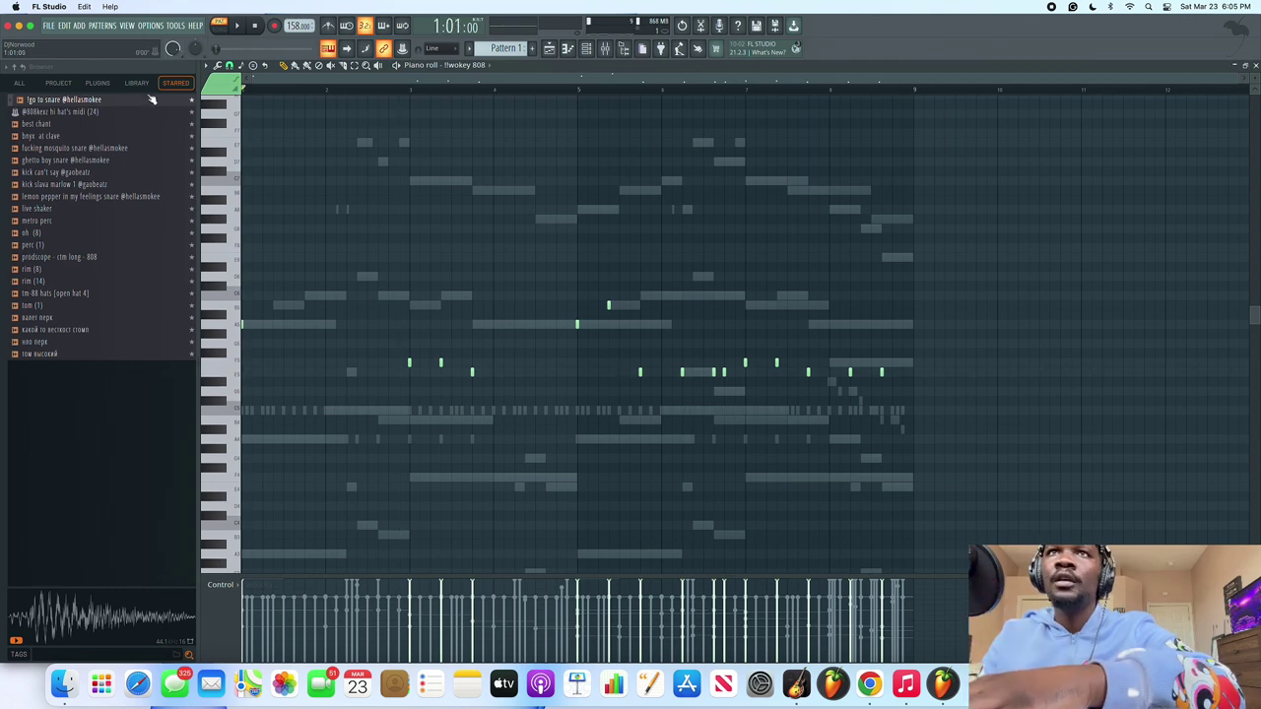
key("space")
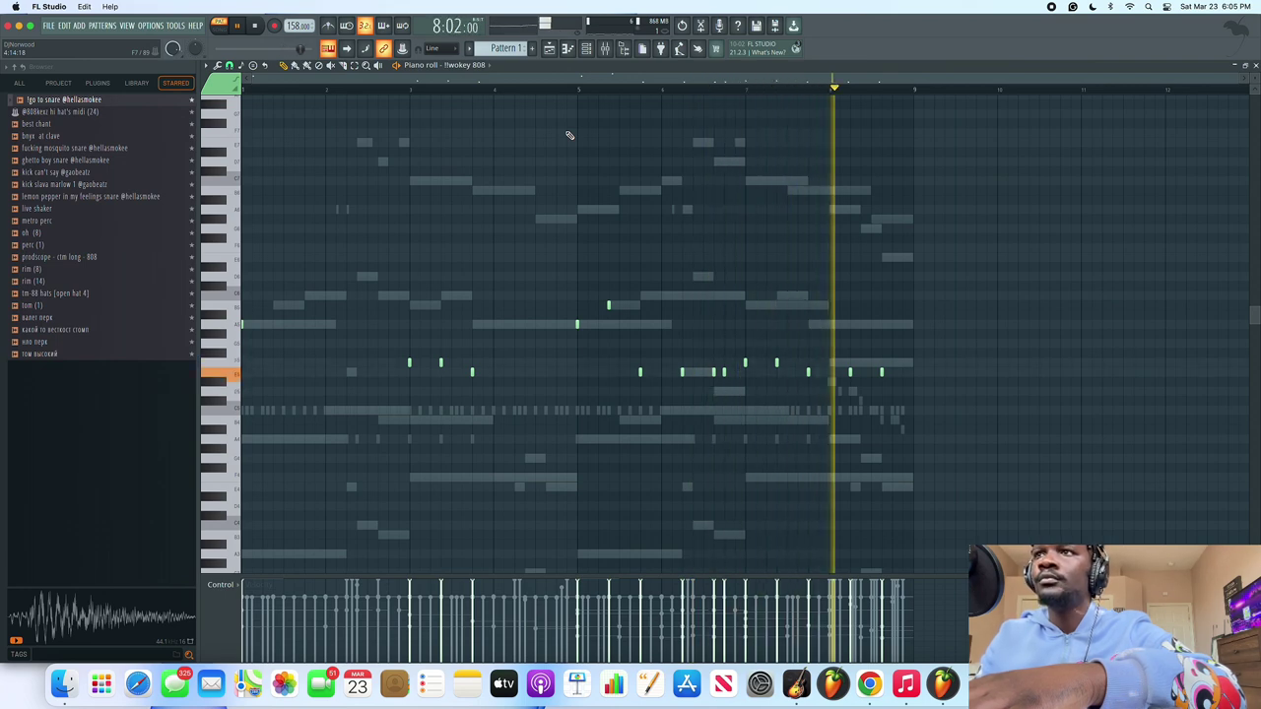
key("space")
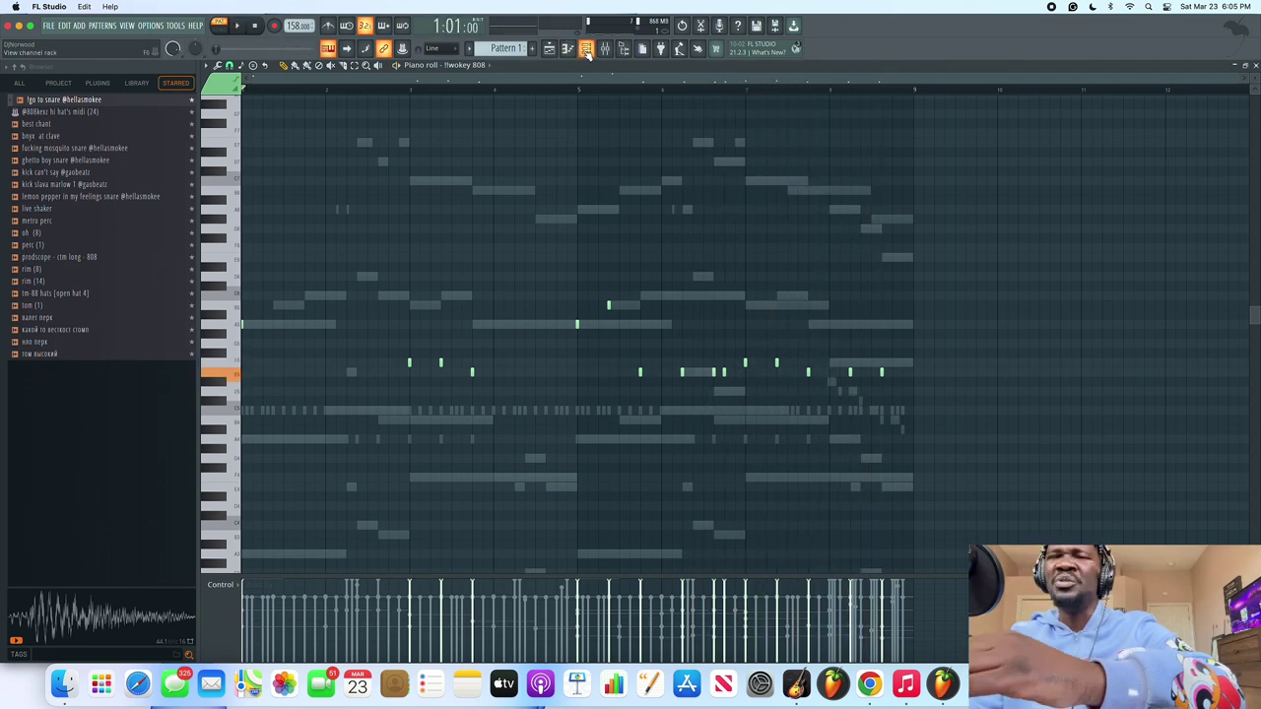
Unmute the kick to play it together with the Twokey 808 from the start, and open the kick's piano roll.
left_click(585, 48)
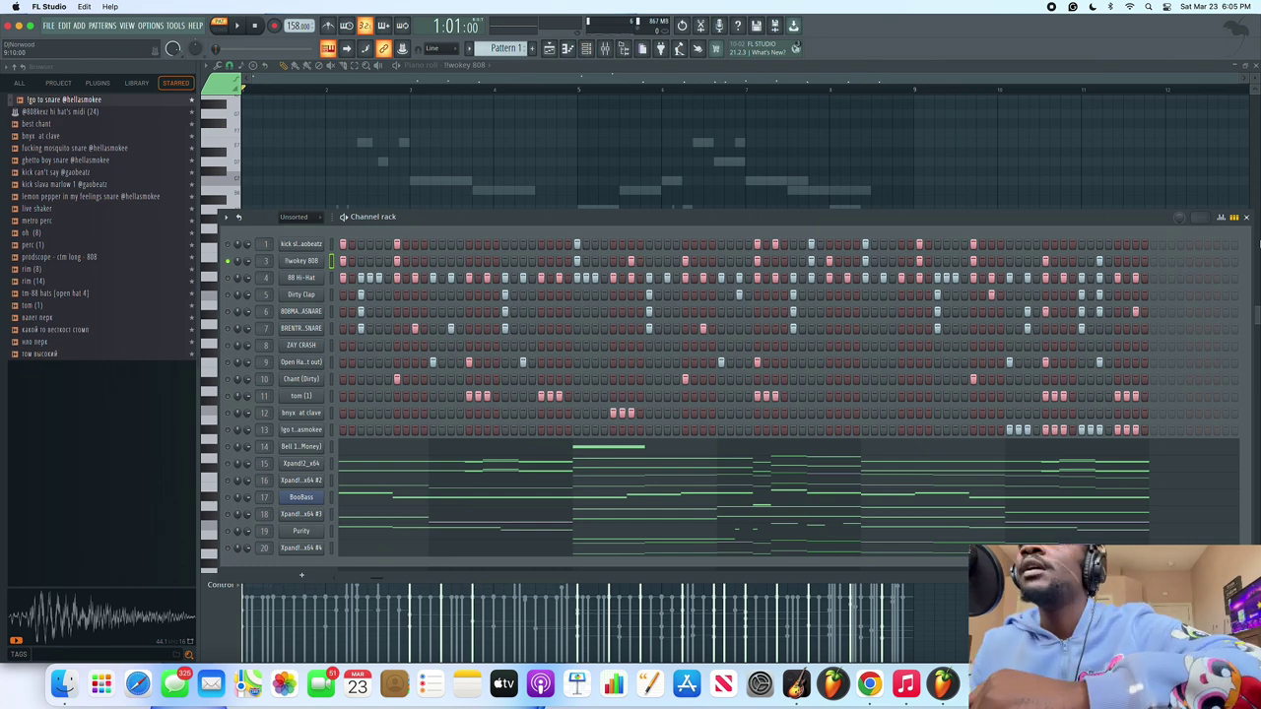
left_click(1247, 218)
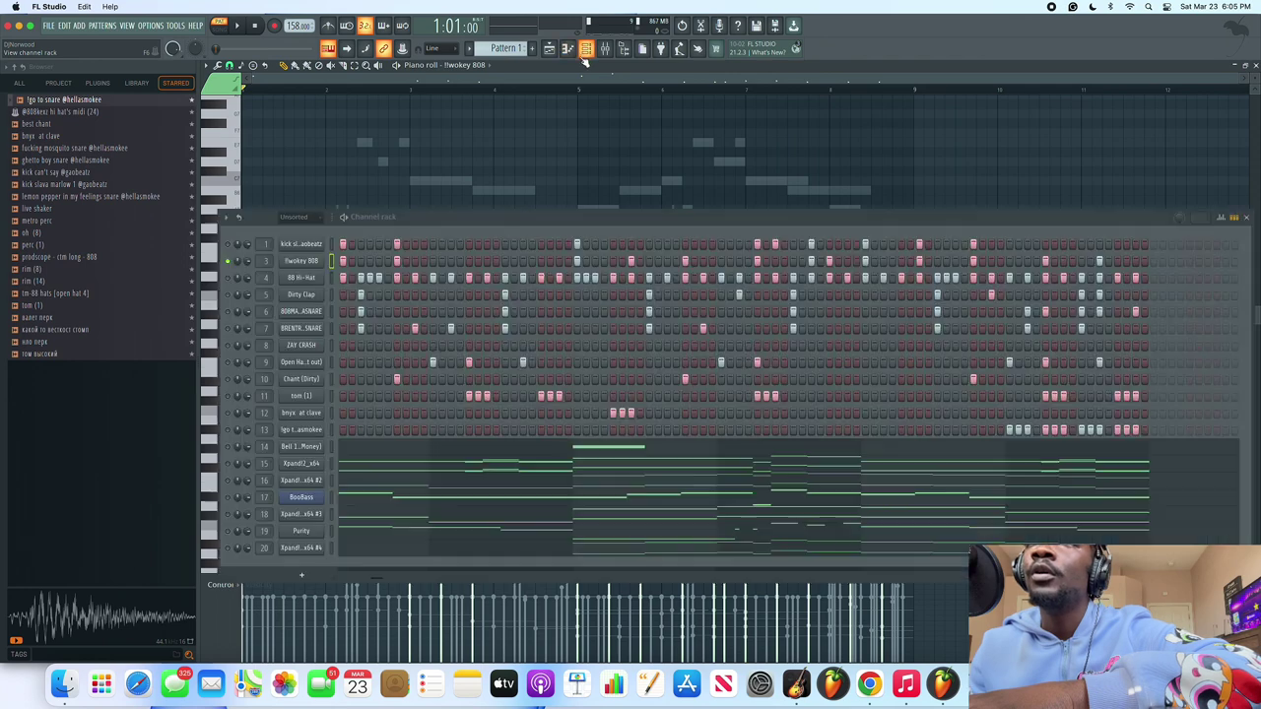
left_click(585, 48)
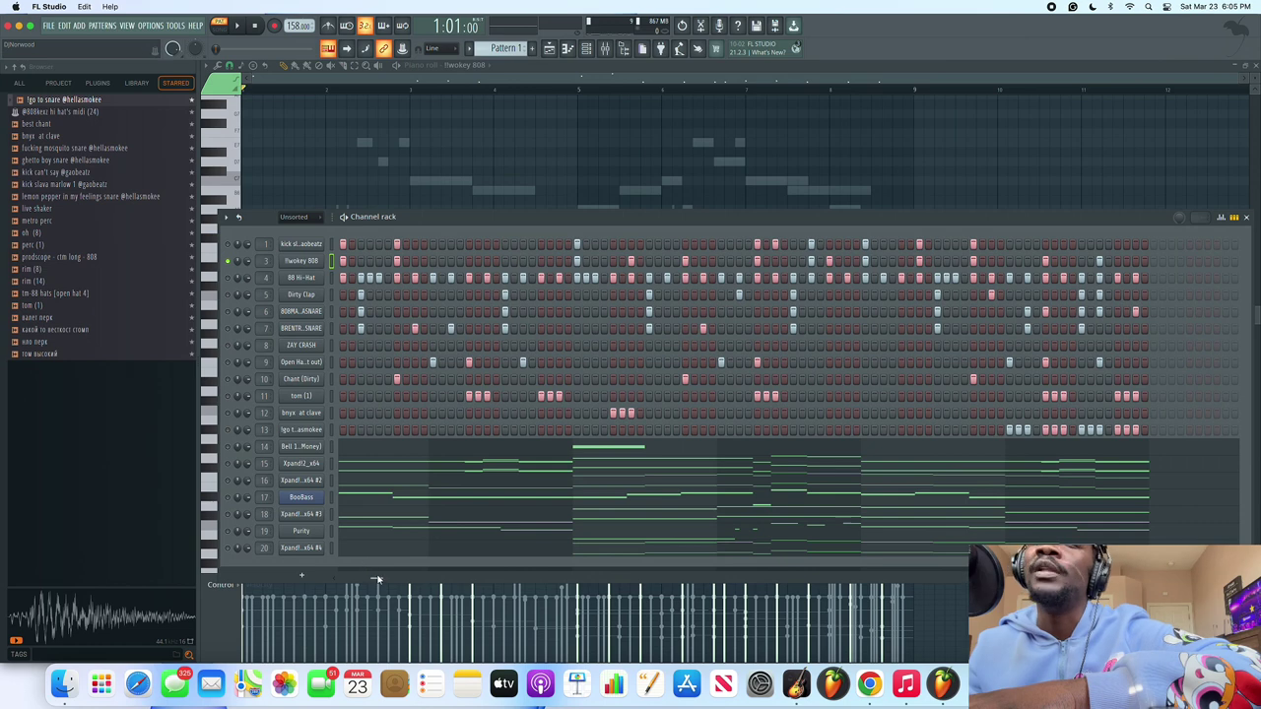
left_click_drag(377, 579, 324, 591)
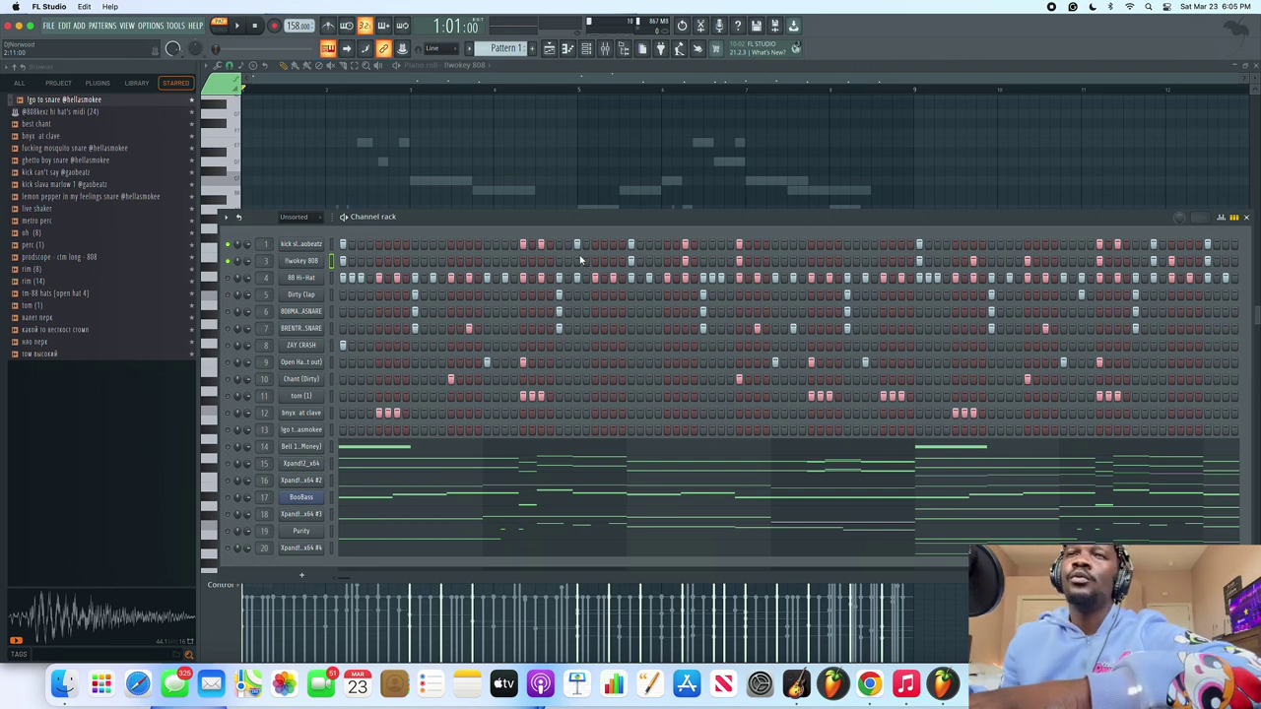
key("space")
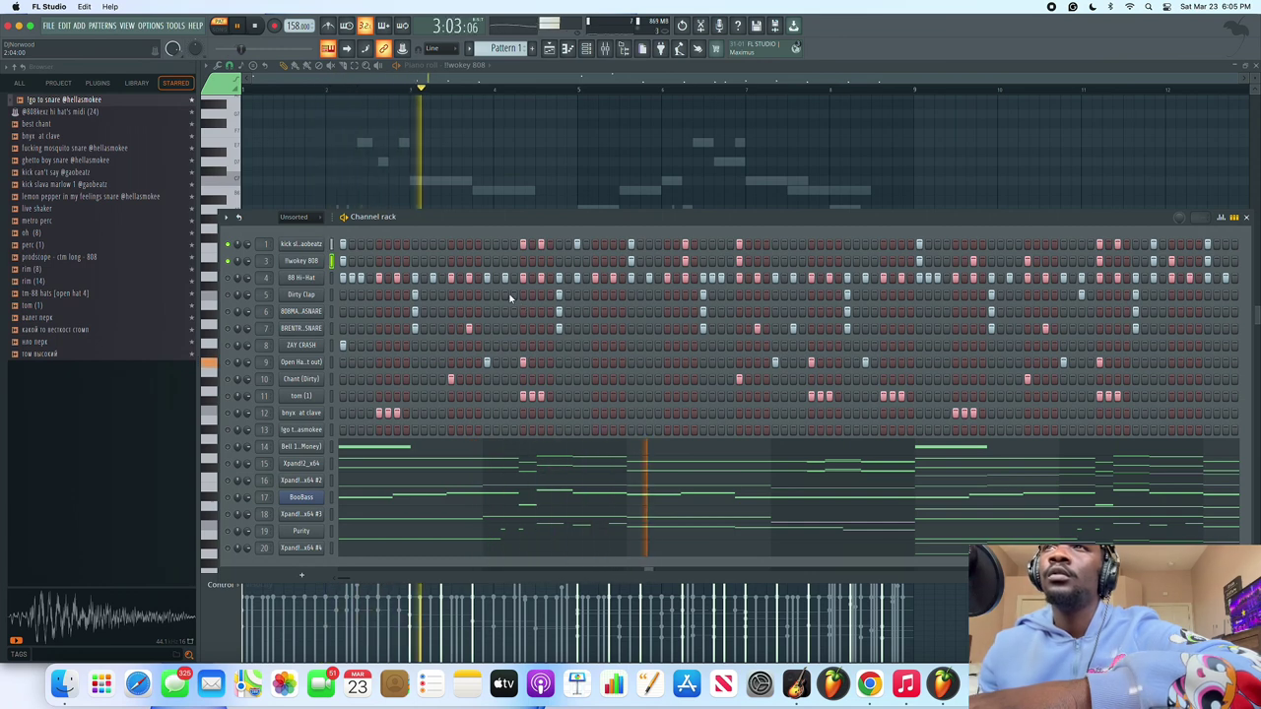
key("space")
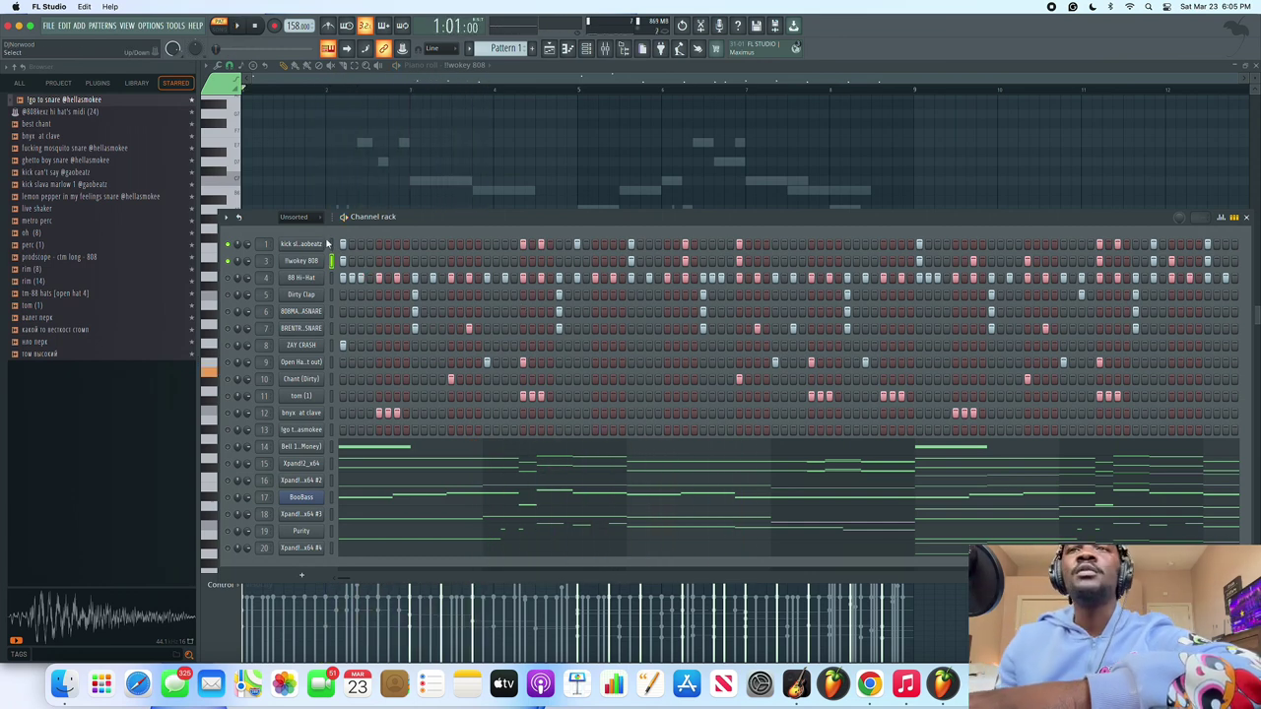
right_click(315, 244)
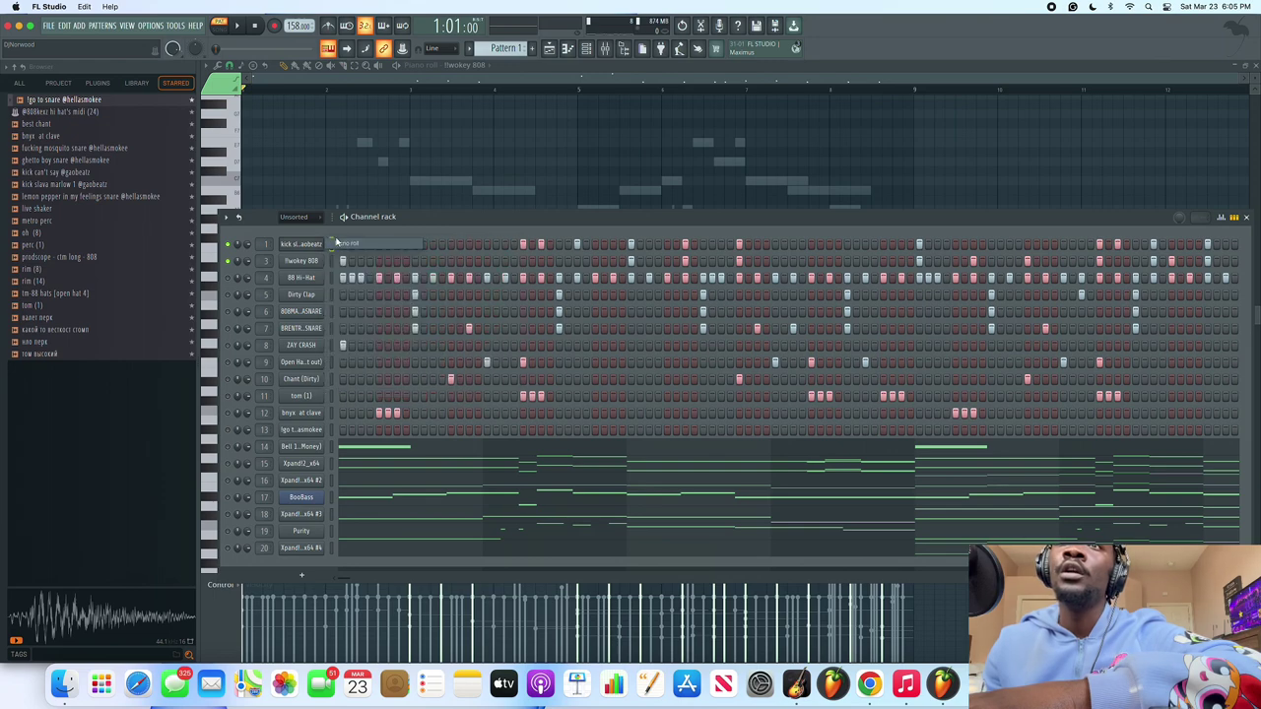
left_click(345, 243)
Open the mixer and select Insert 1 to examine its effect slots and EQ.
left_click(606, 49)
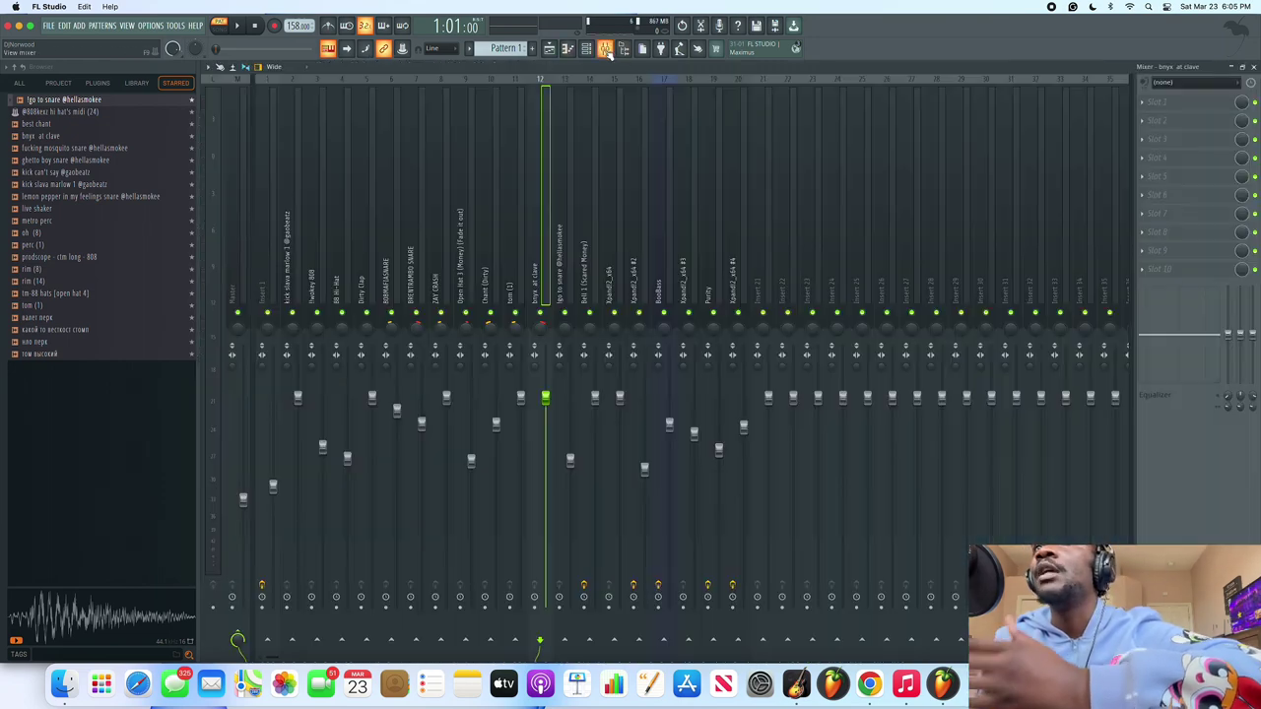
left_click(278, 273)
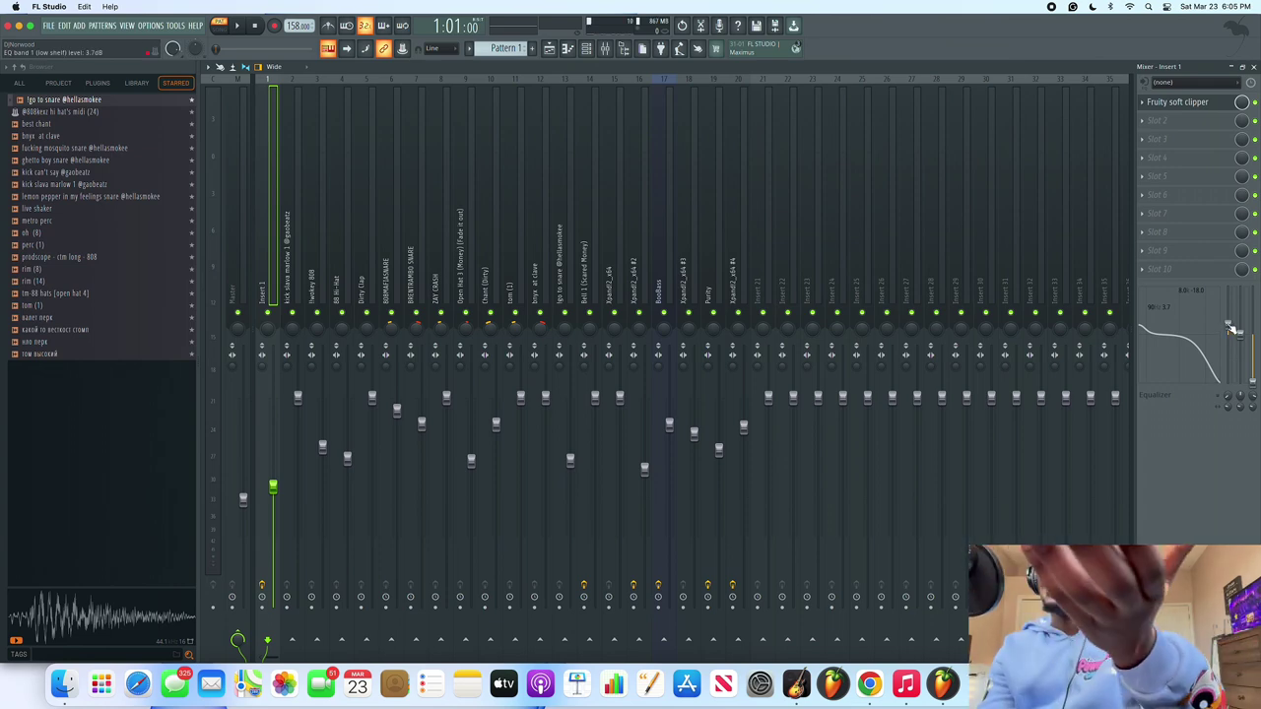
left_click(1144, 122)
left_click(1156, 103)
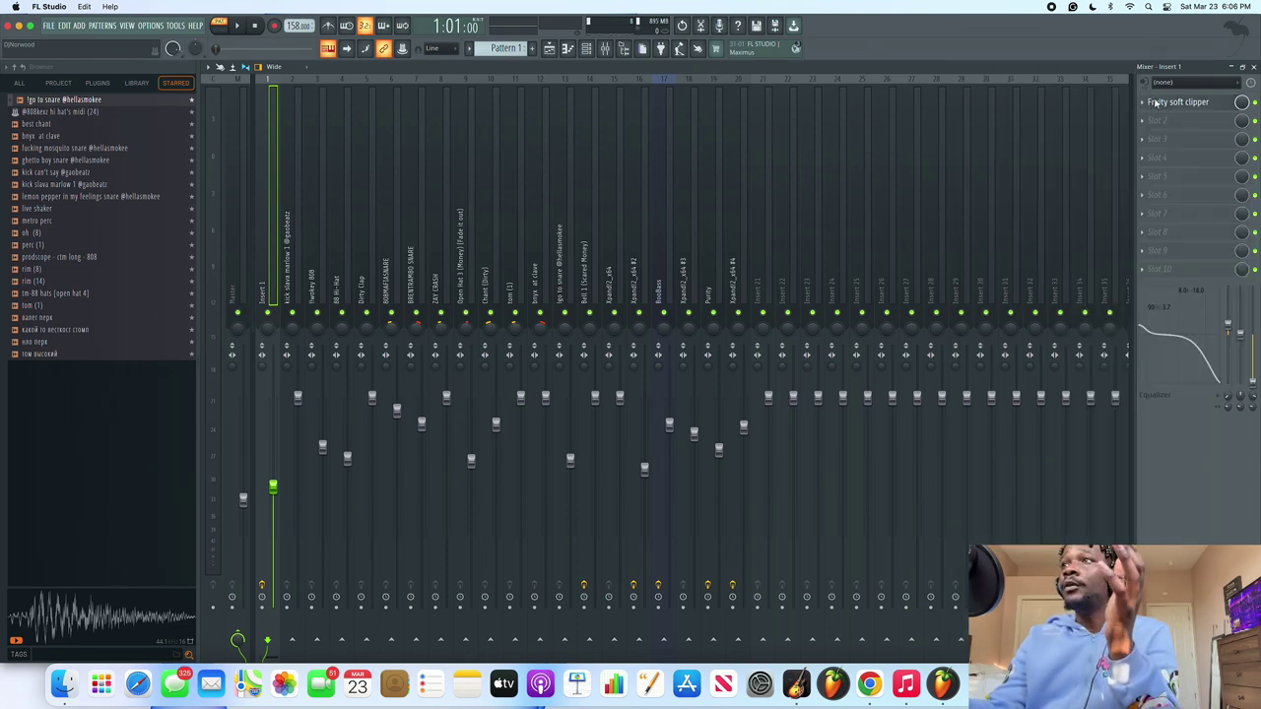
Open Insert 1's Fruity soft clipper, try its threshold at -10.1 dB, and restore the threshold.
left_click(1178, 101)
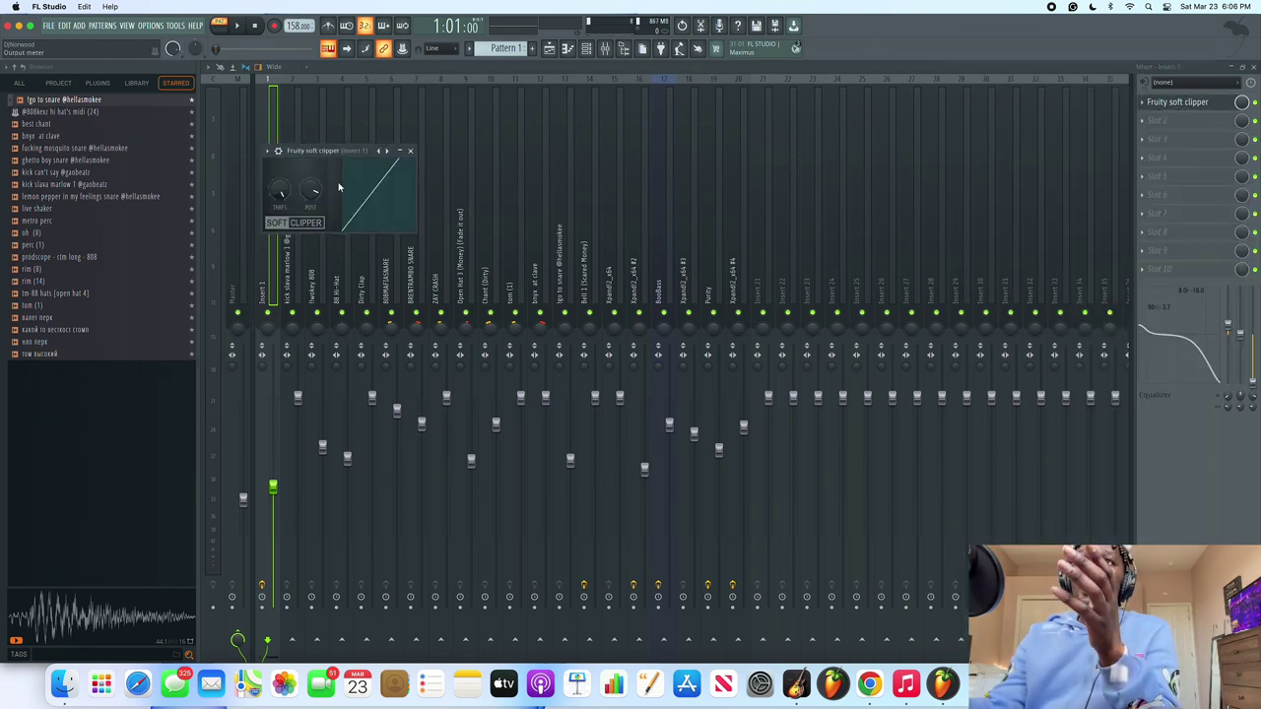
left_click_drag(312, 196, 313, 194)
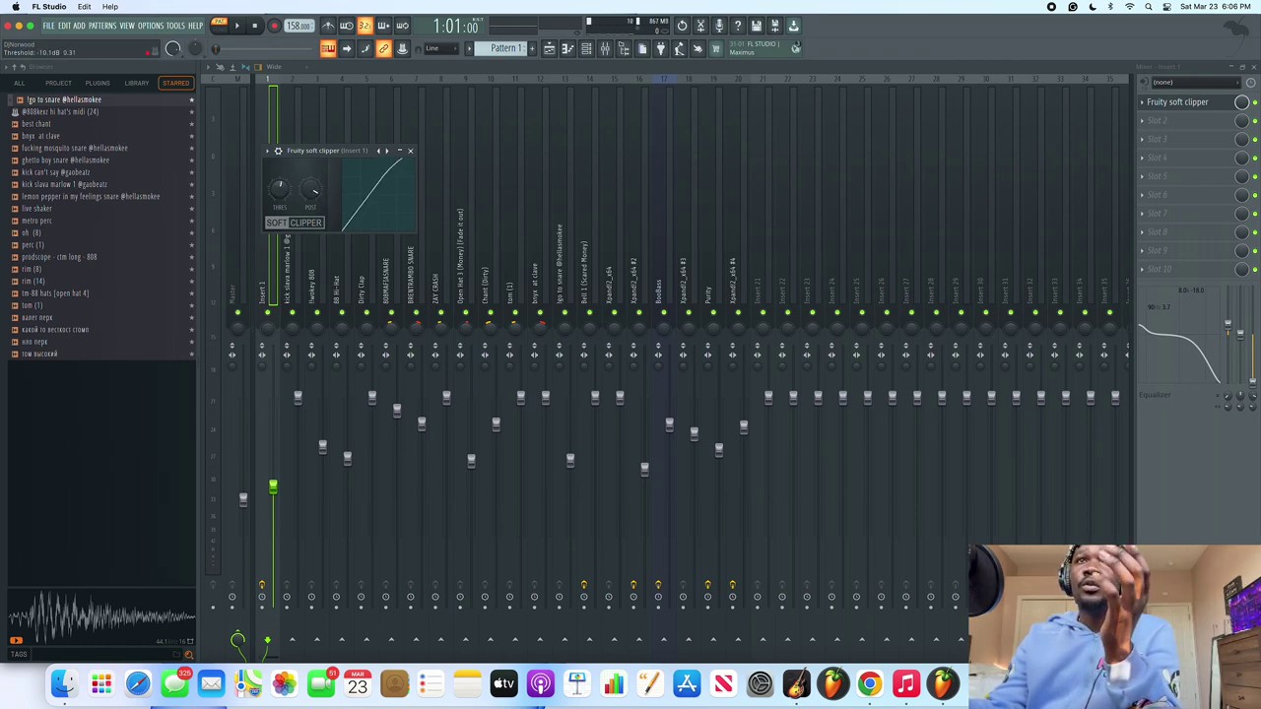
left_click_drag(280, 189, 280, 172)
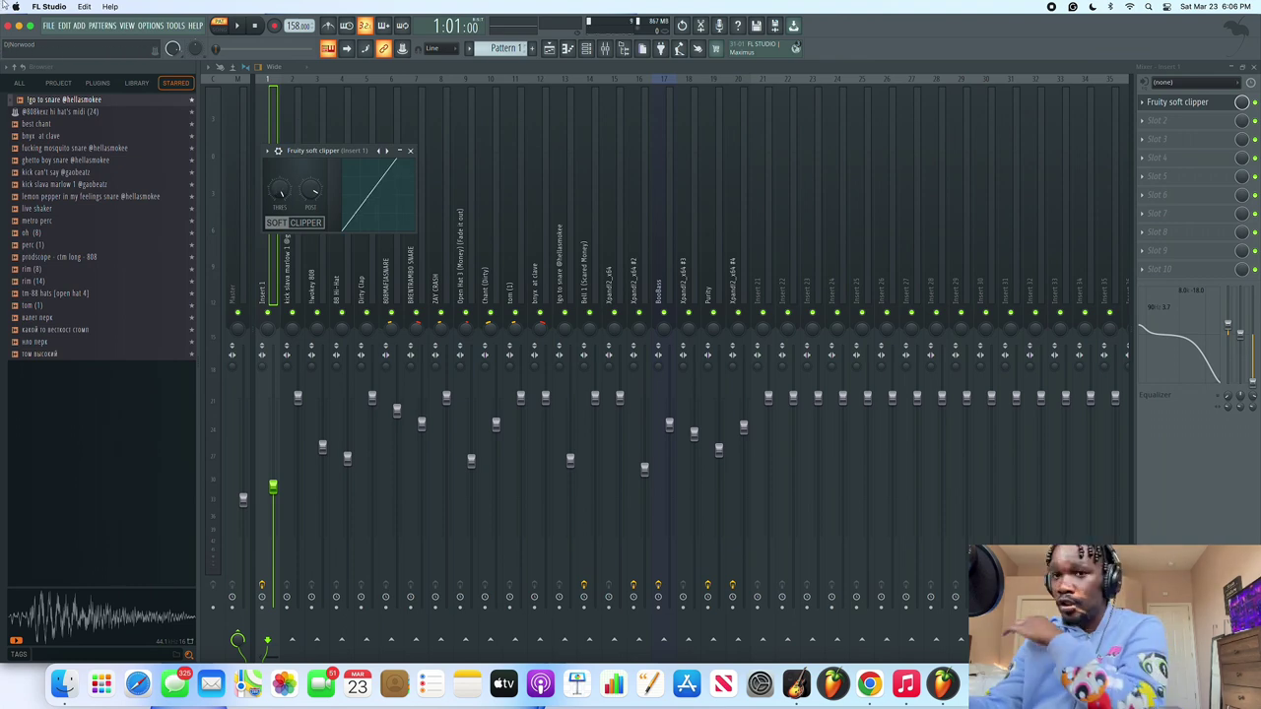
Open the playlist to view how the split patterns are arranged across the tracks.
left_click(548, 48)
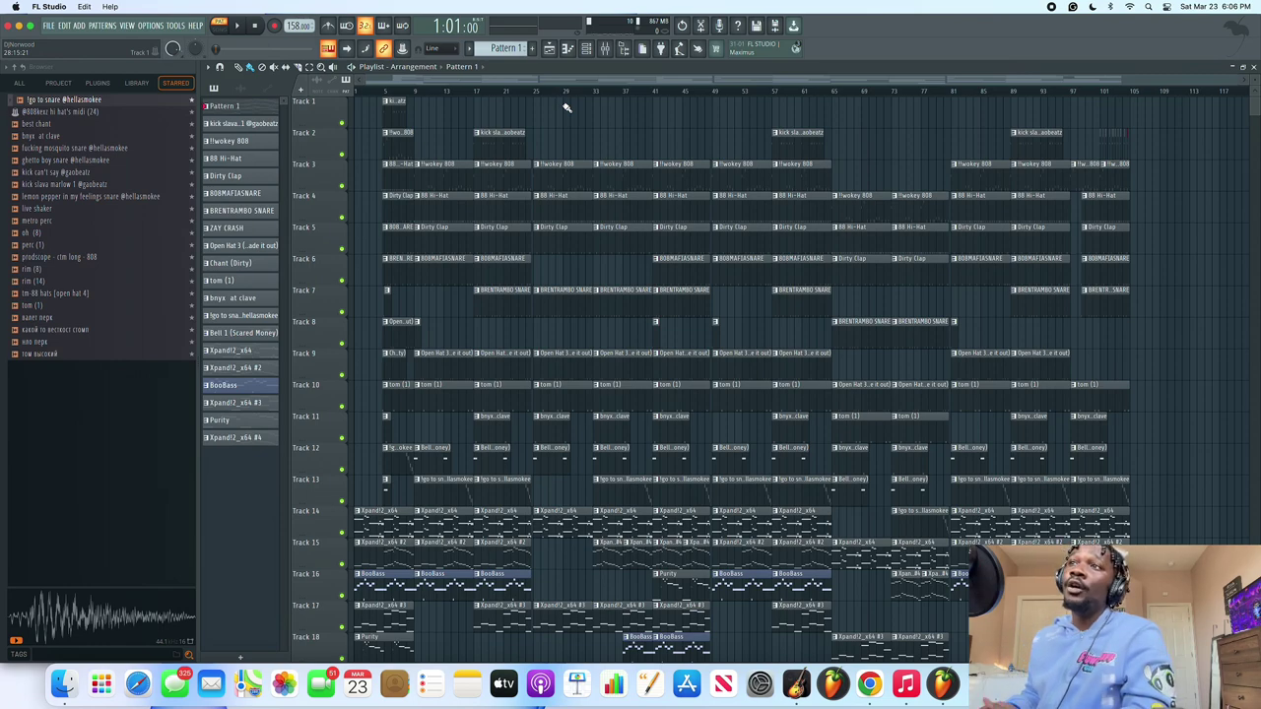
Look over the lower playlist tracks down to the Master volume automation and the Track 21 audio clip, with a brief check of the mixer.
scroll(566, 132, "down", 11)
scroll(569, 160, "up", 7)
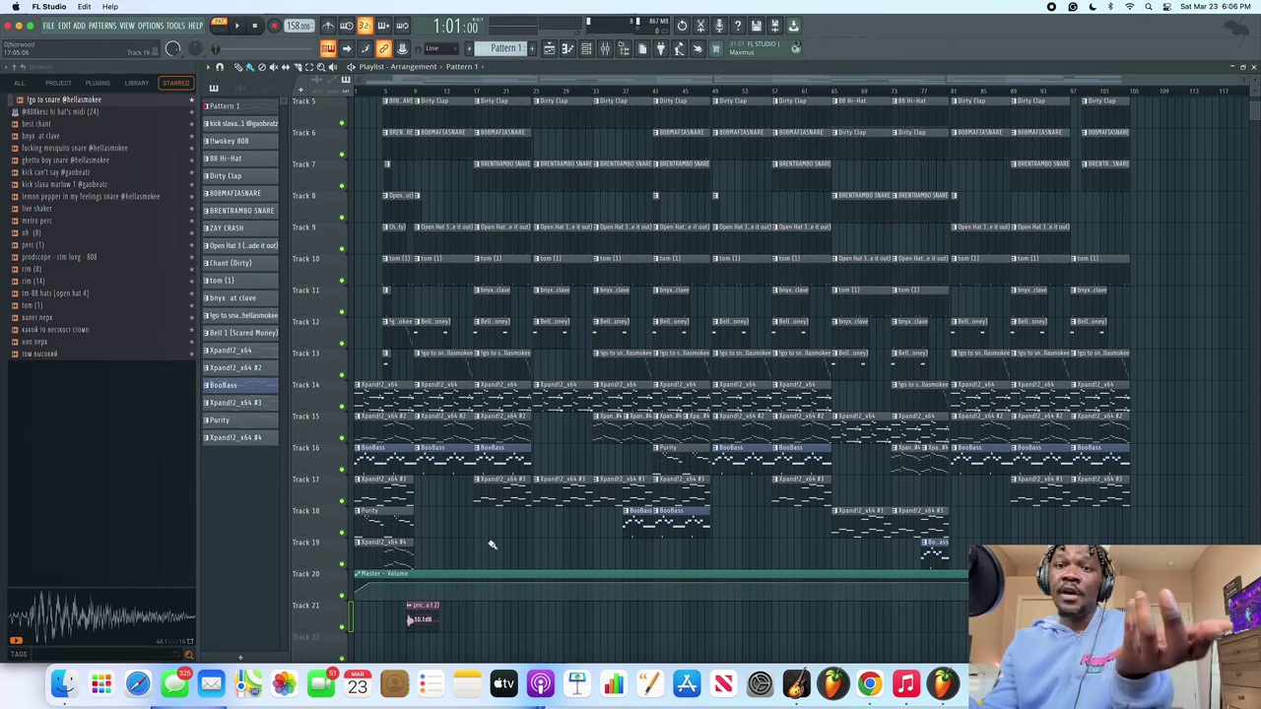
key("F9")
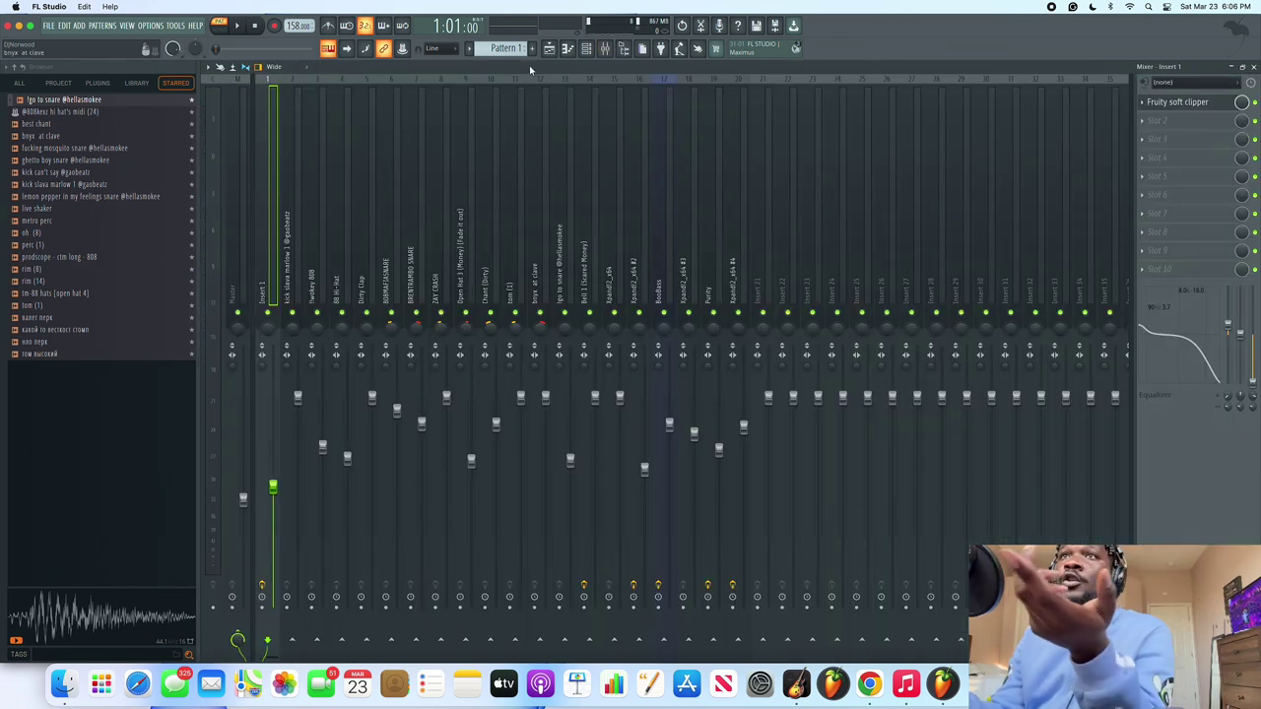
left_click(549, 48)
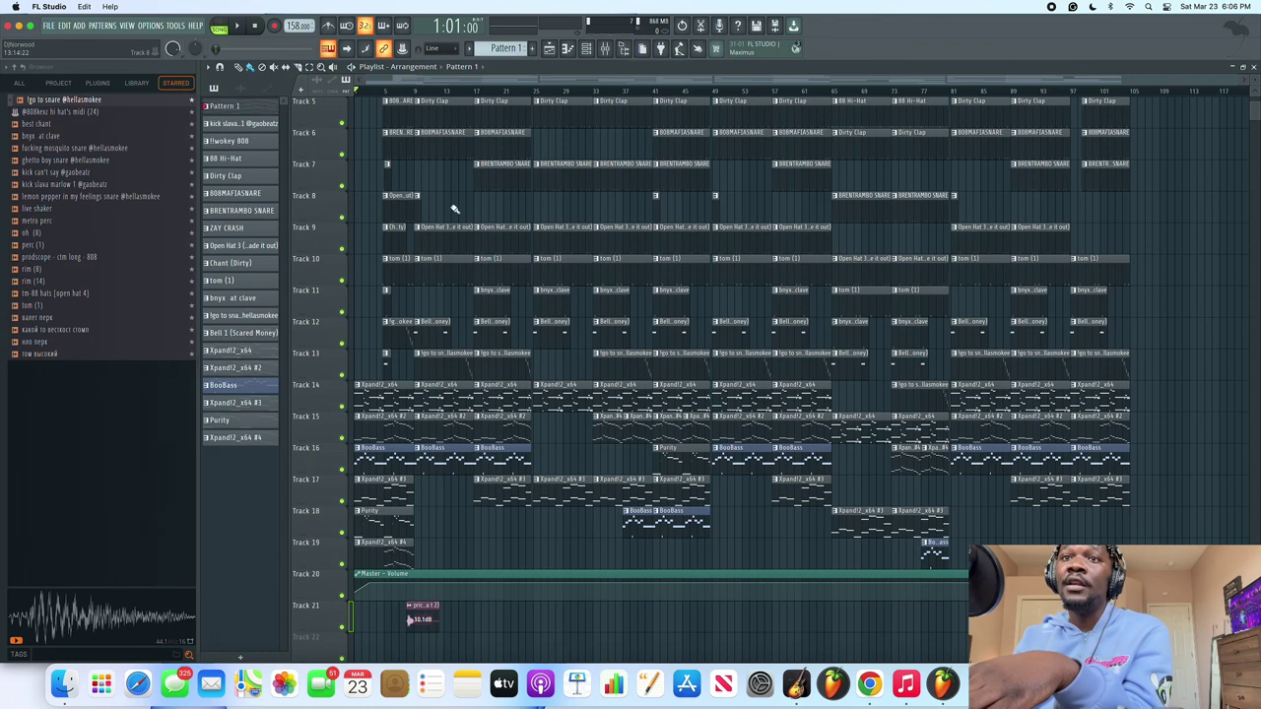
Unmute every channel in the channel rack so the full arrangement plays in song mode, and close the rack.
key("space")
key("space")
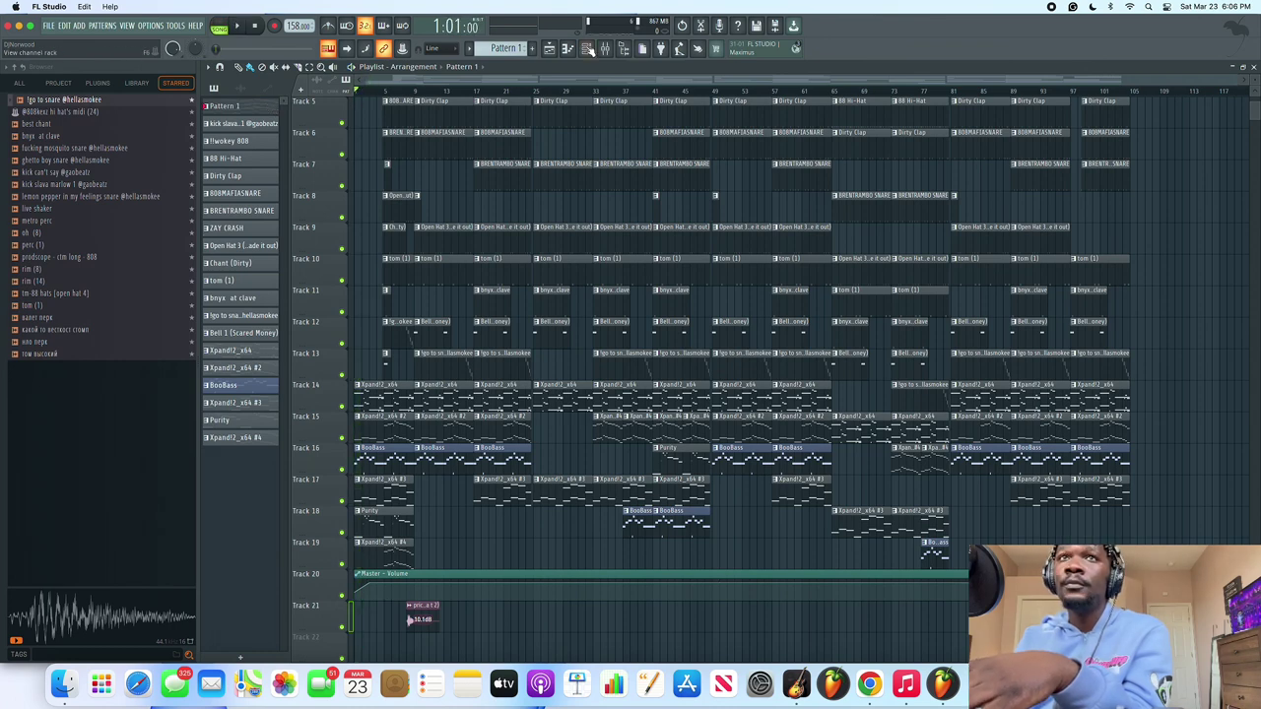
left_click(586, 48)
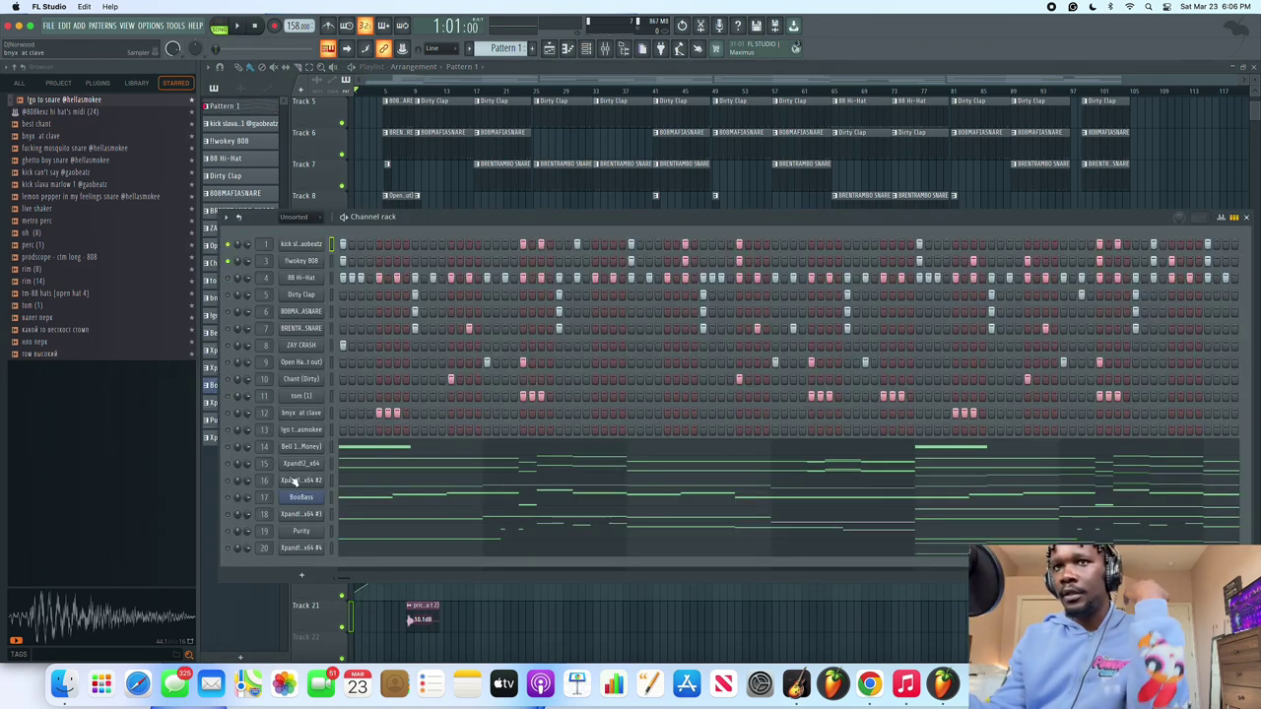
right_click(230, 247)
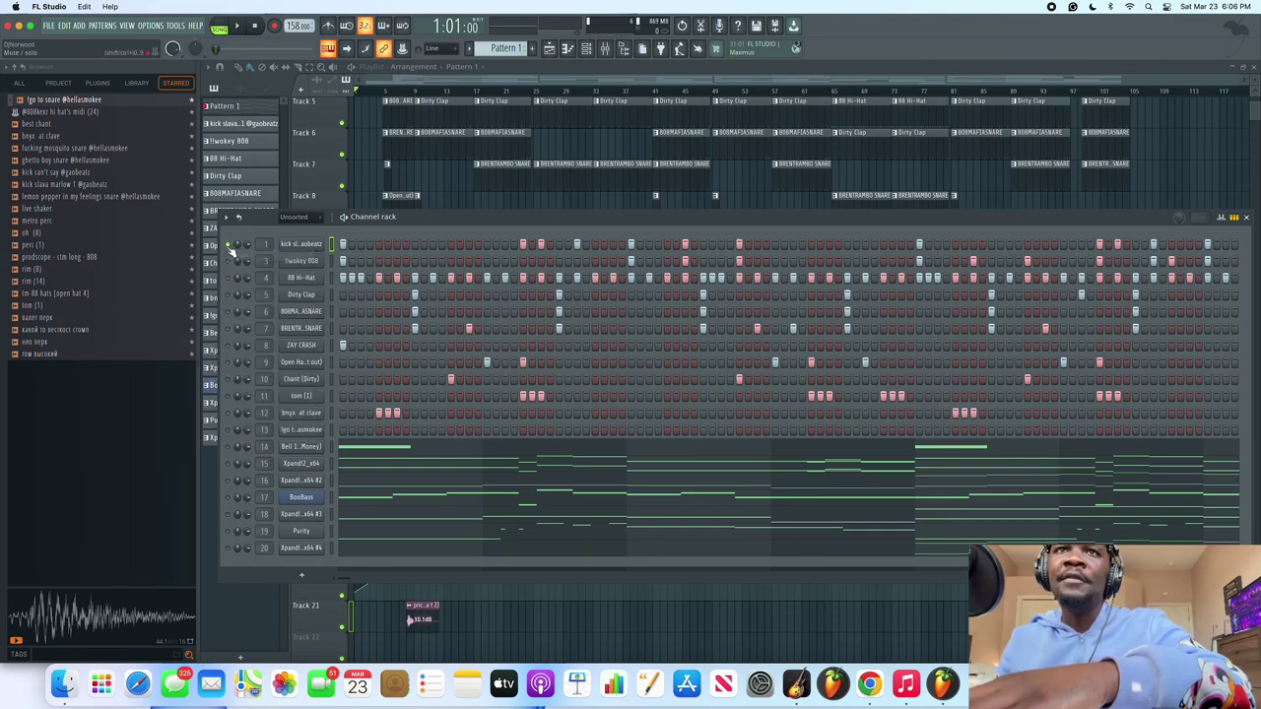
right_click(228, 245)
left_click(236, 255)
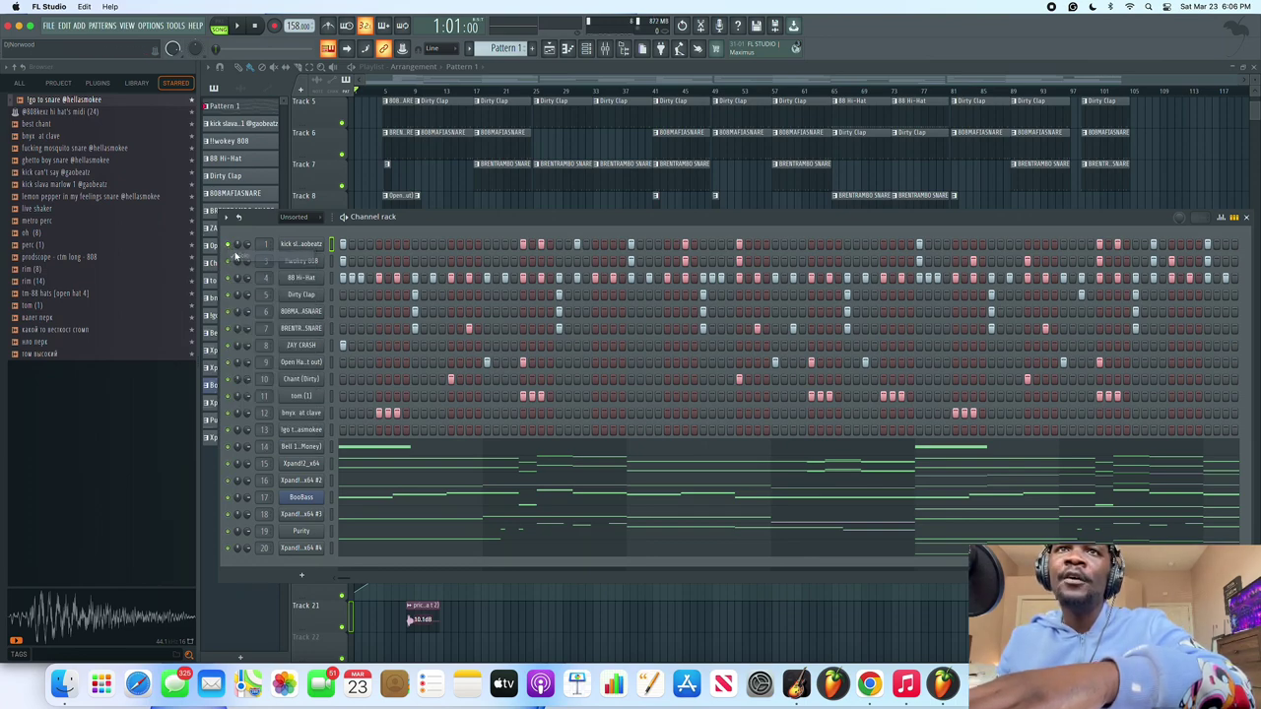
left_click(1245, 217)
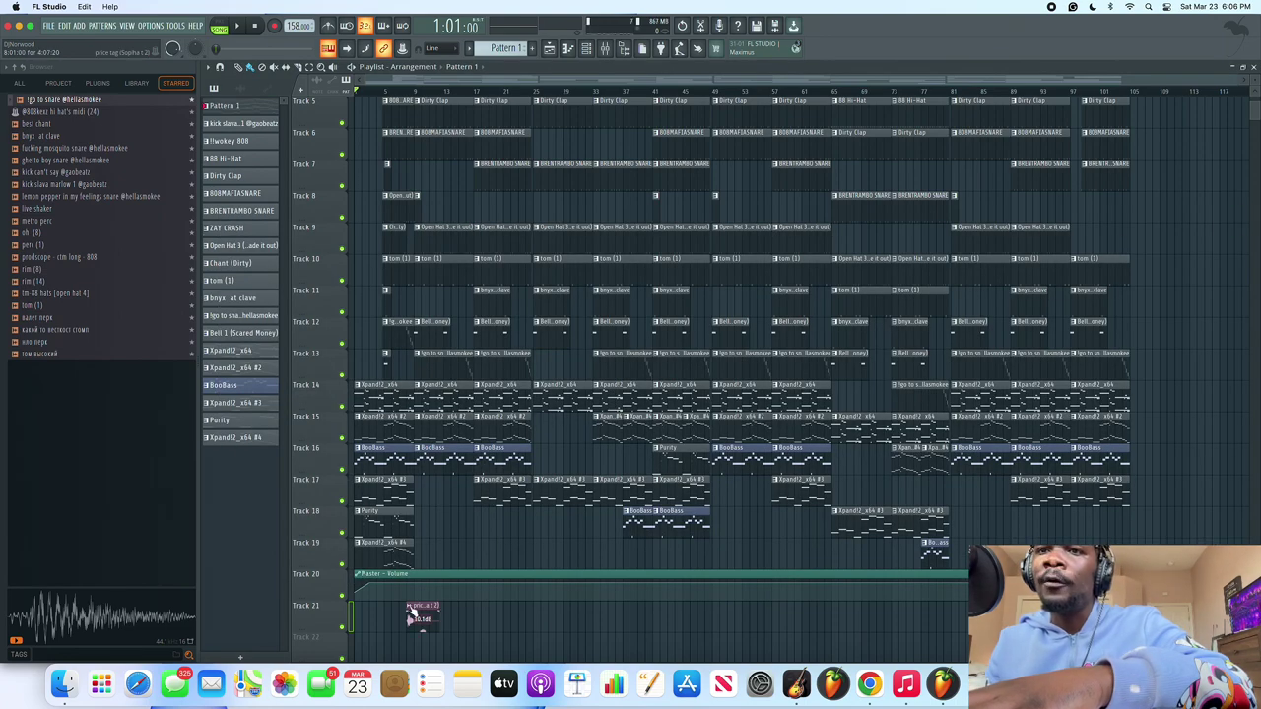
Play the arrangement's intro from the start, and audition its ending from about bar 98.
key("space")
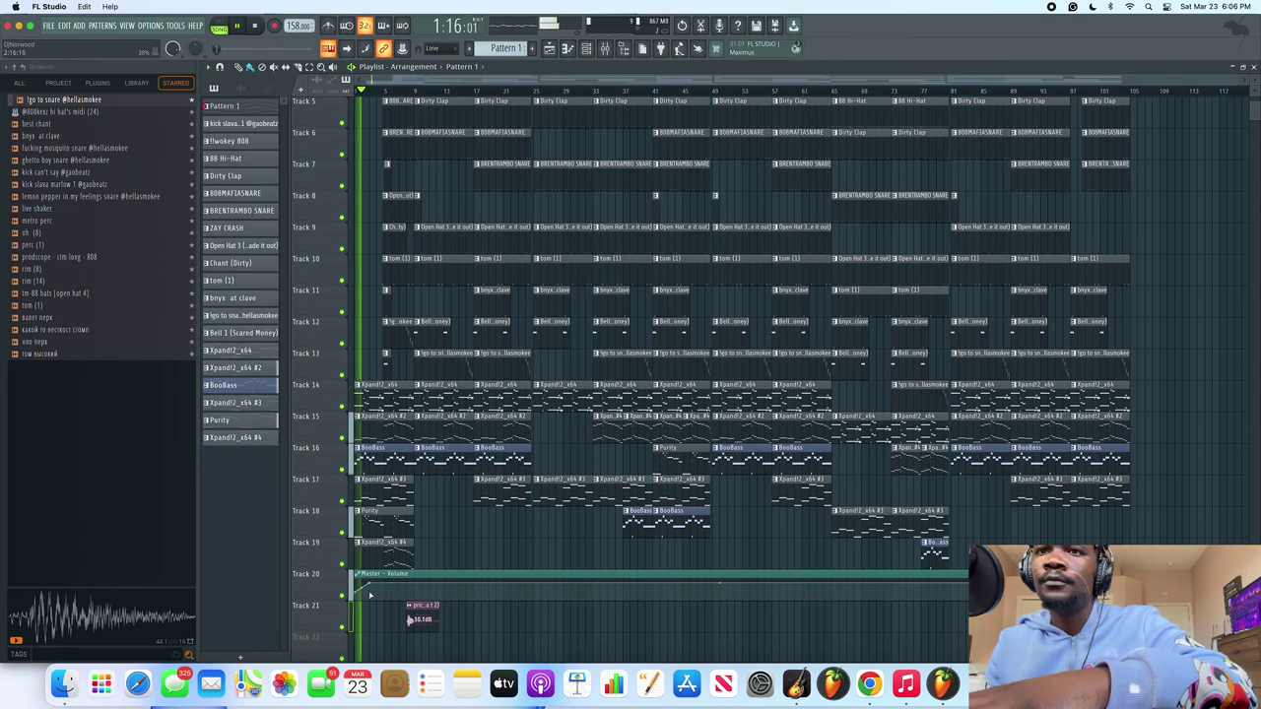
key("space")
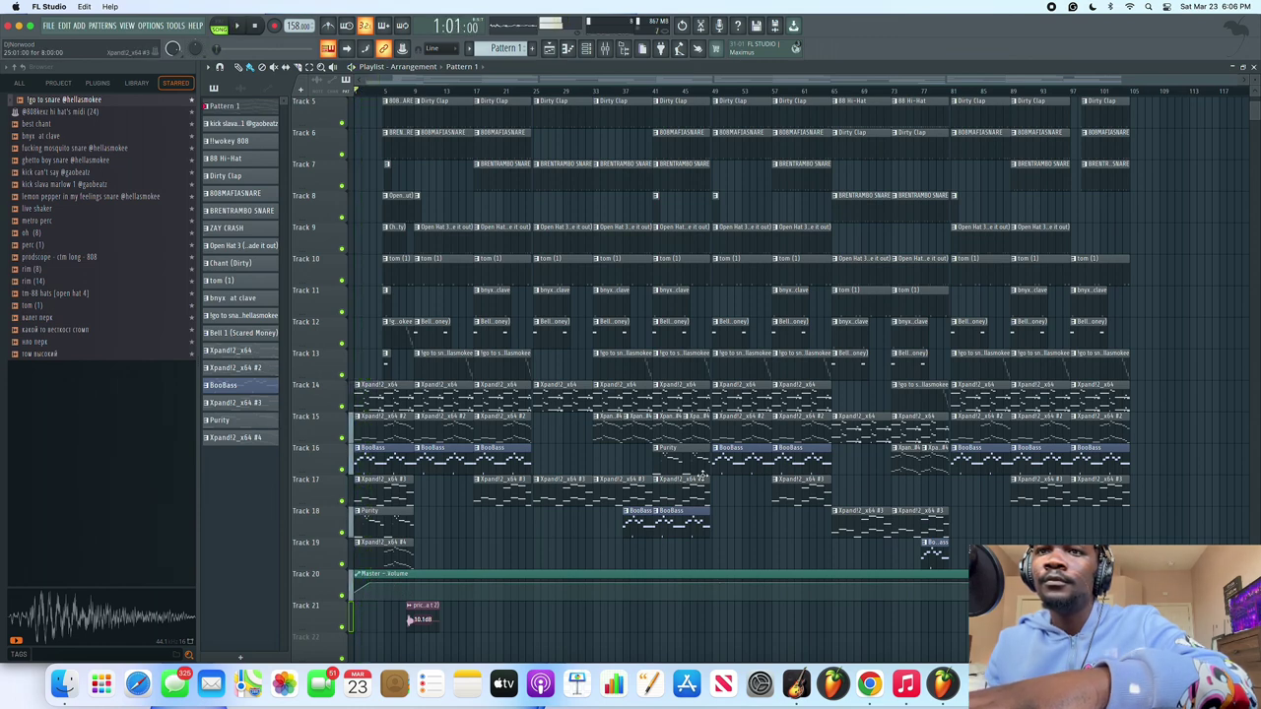
left_click(1076, 92)
key("space")
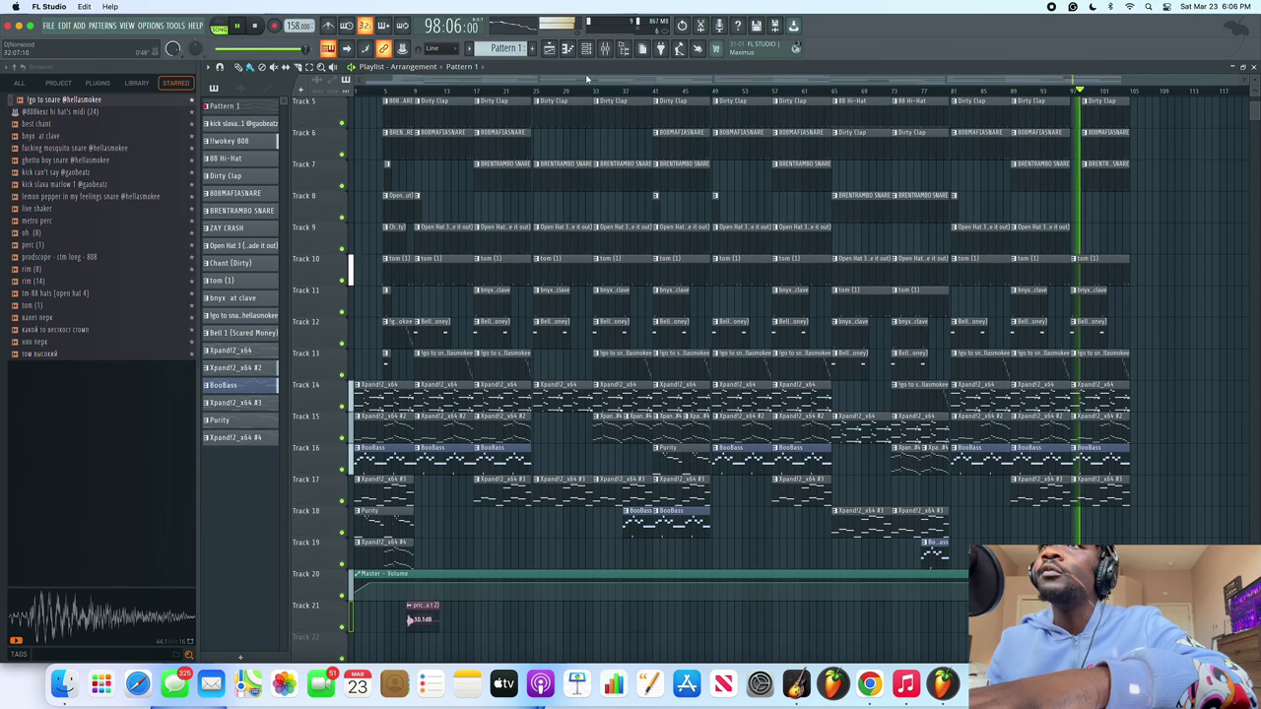
Try moving the Master fader in the mixer, stop playback, view the fader's automation options, and return to the playlist.
key("F9")
left_click_drag(243, 460, 243, 536)
key("space")
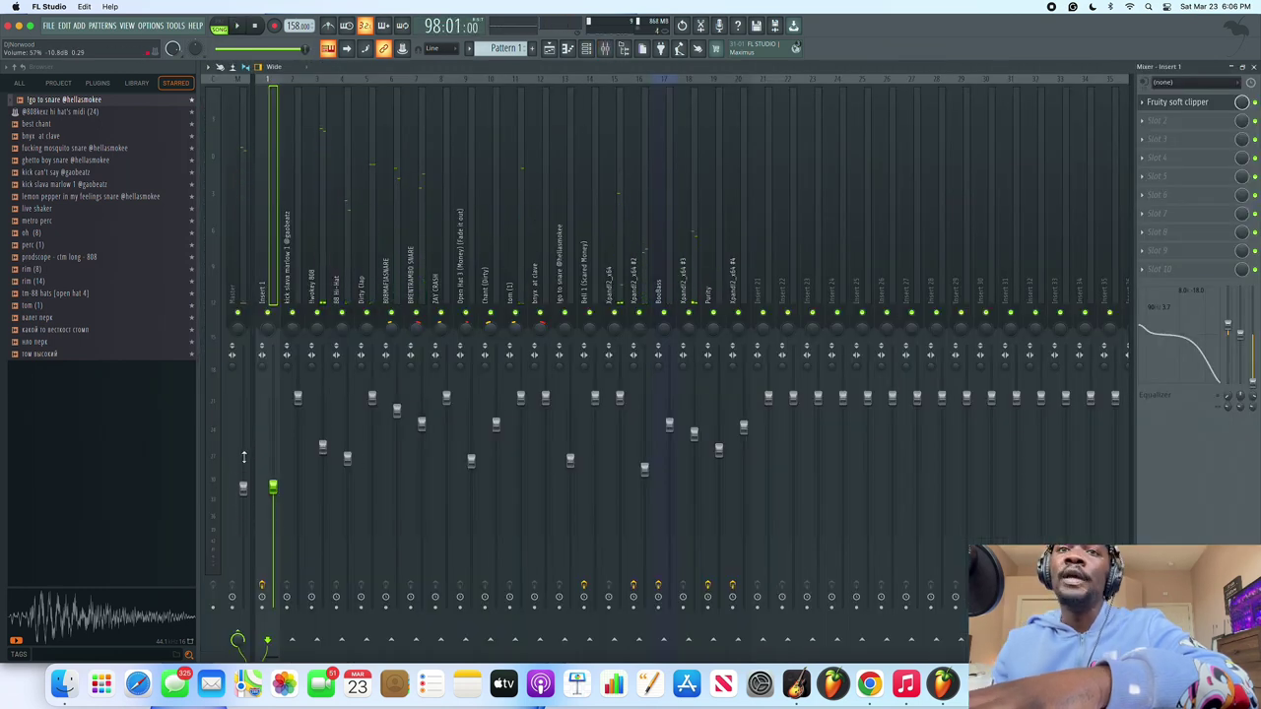
right_click(249, 459)
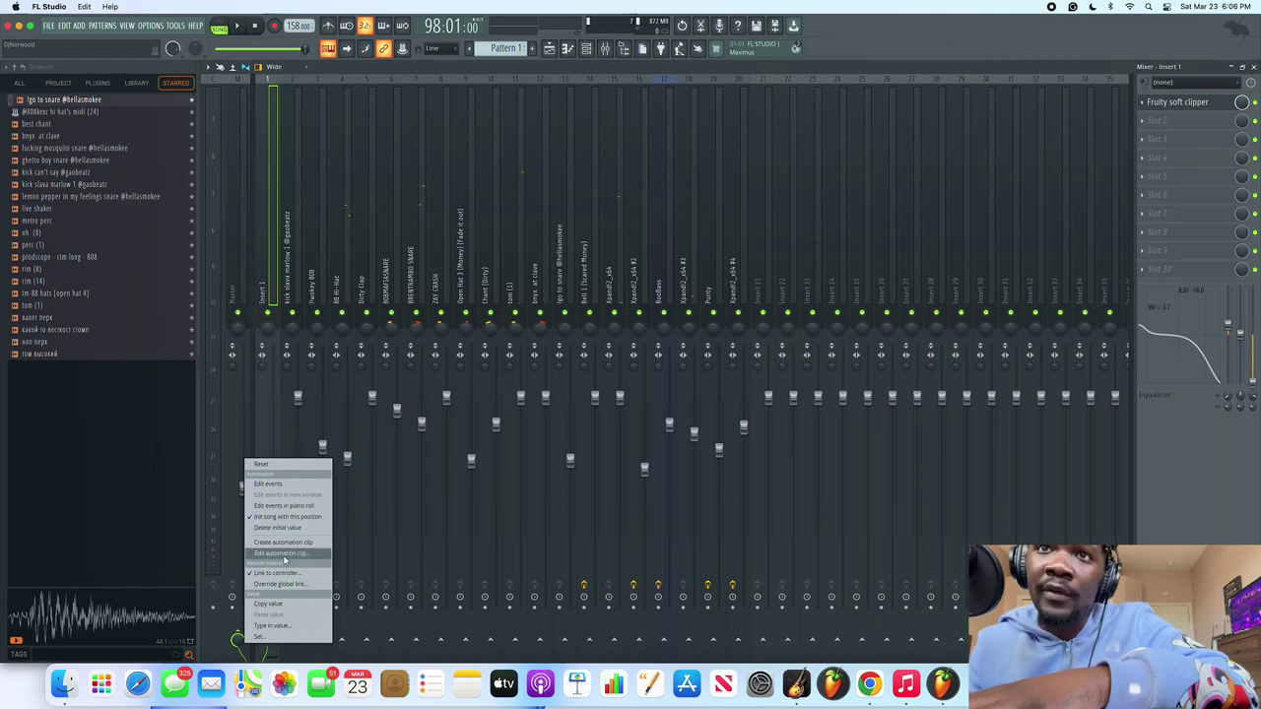
left_click(551, 49)
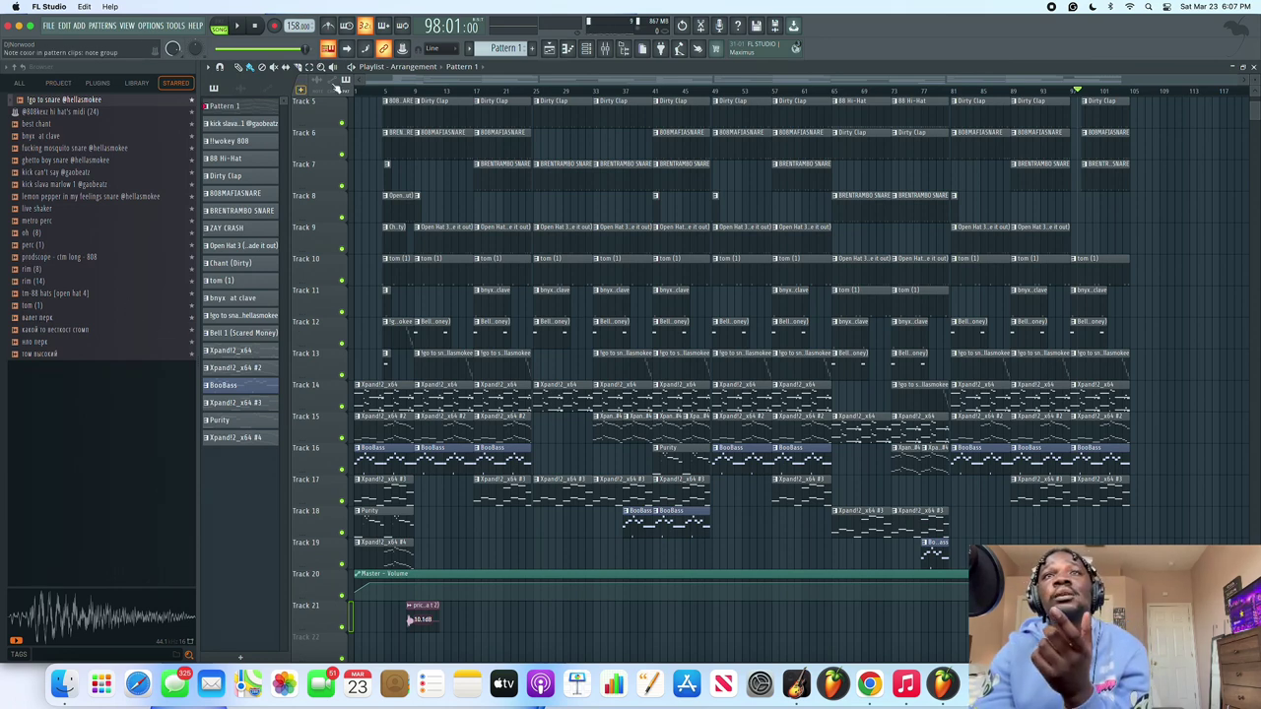
Reset the song position and play the full arrangement from the beginning.
left_click(253, 26)
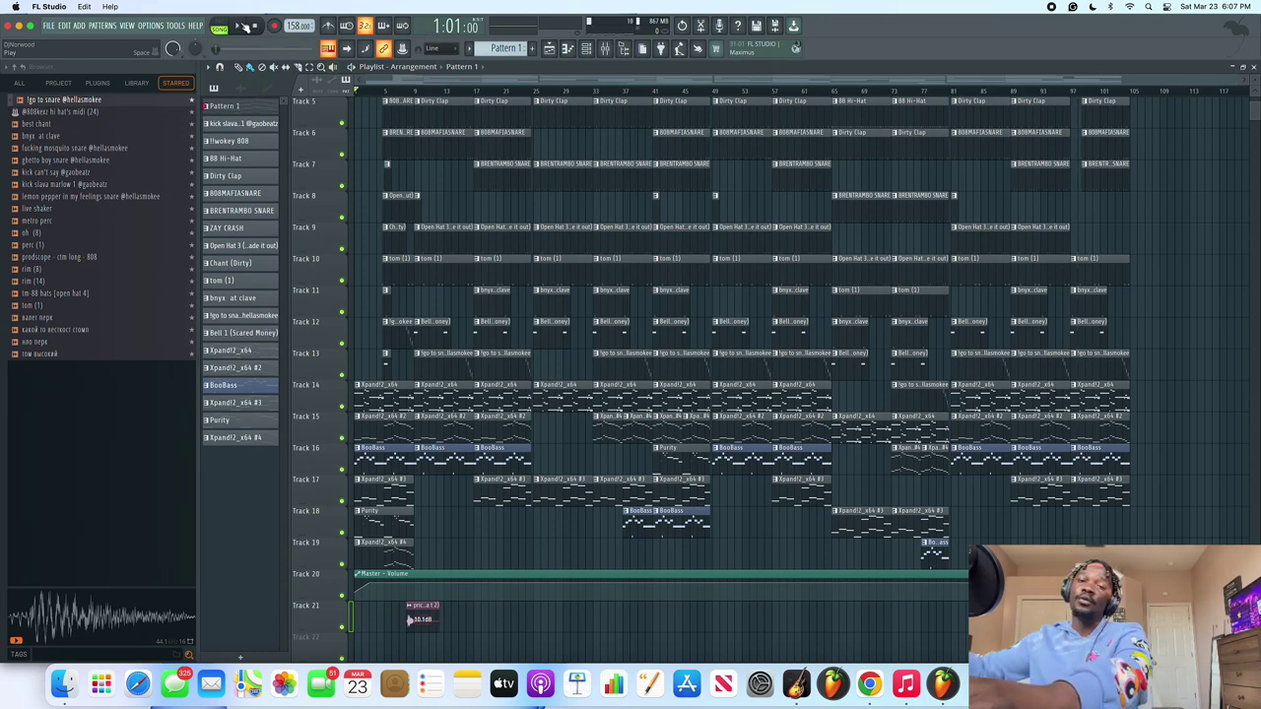
left_click(244, 26)
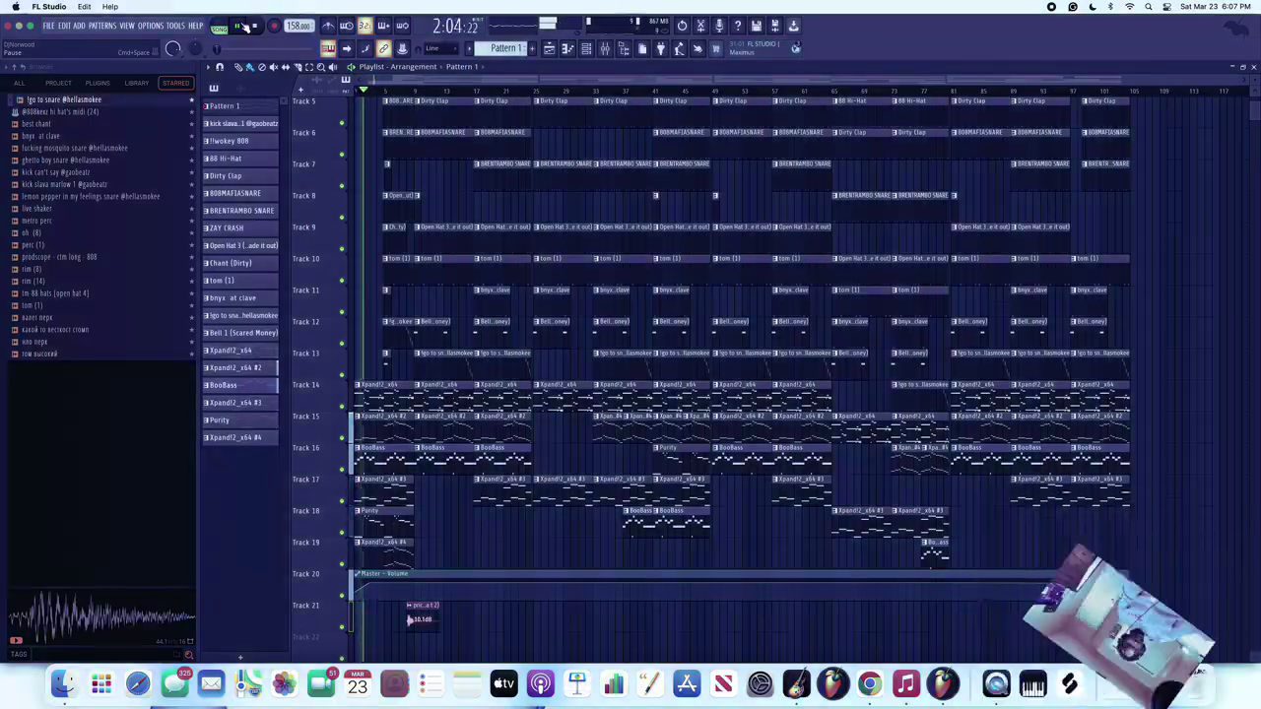